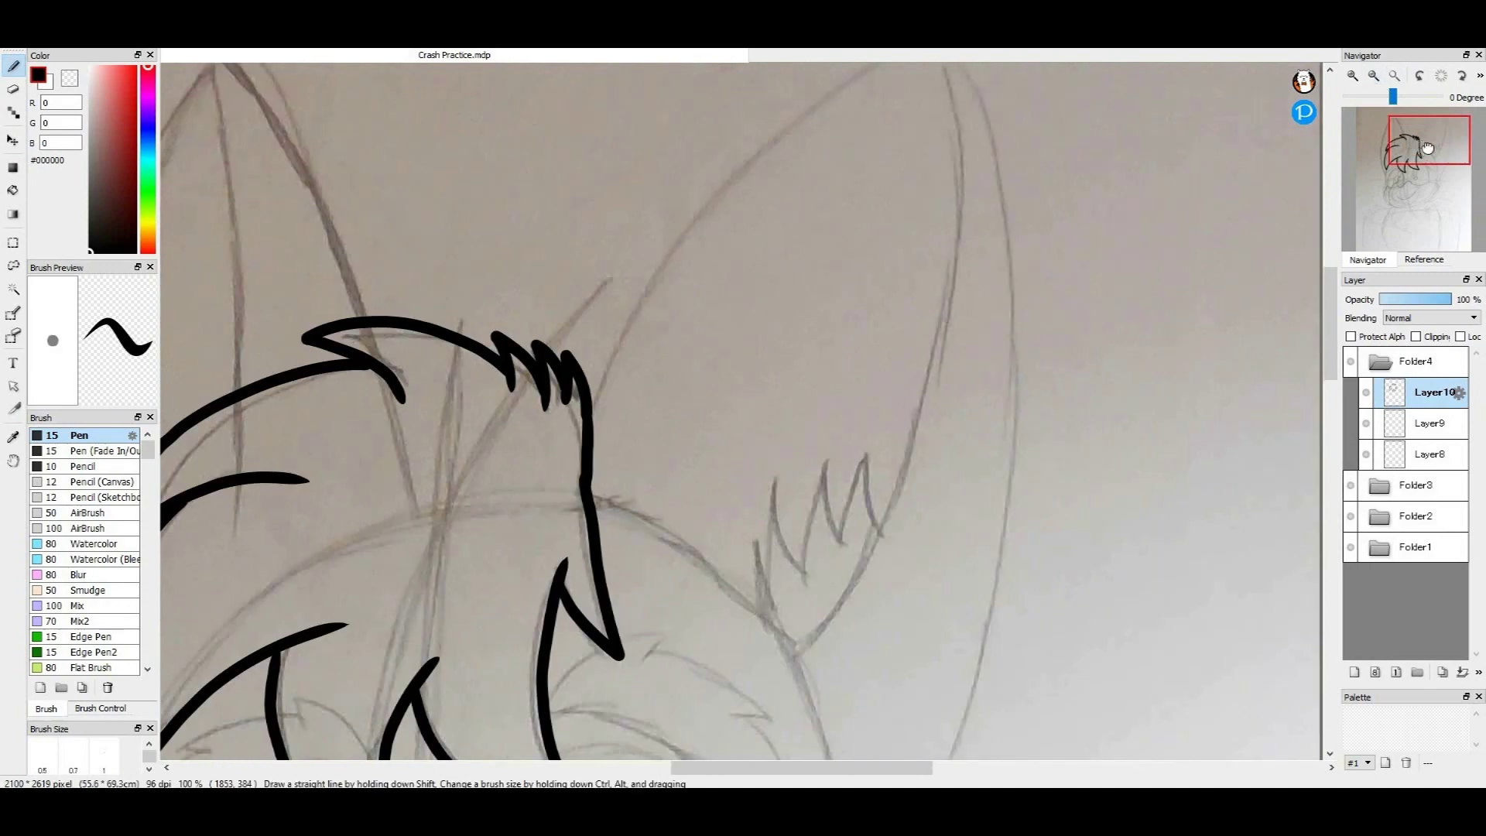
- Ink the right ear's outer outline, its inner fold with jagged fur tufts, and the head line joining it to the hair
mouse_move(481, 522)
mouse_down()
mouse_move(585, 313)
mouse_move(724, 185)
mouse_move(828, 133)
mouse_move(898, 319)
mouse_move(907, 553)
mouse_move(891, 719)
mouse_up()
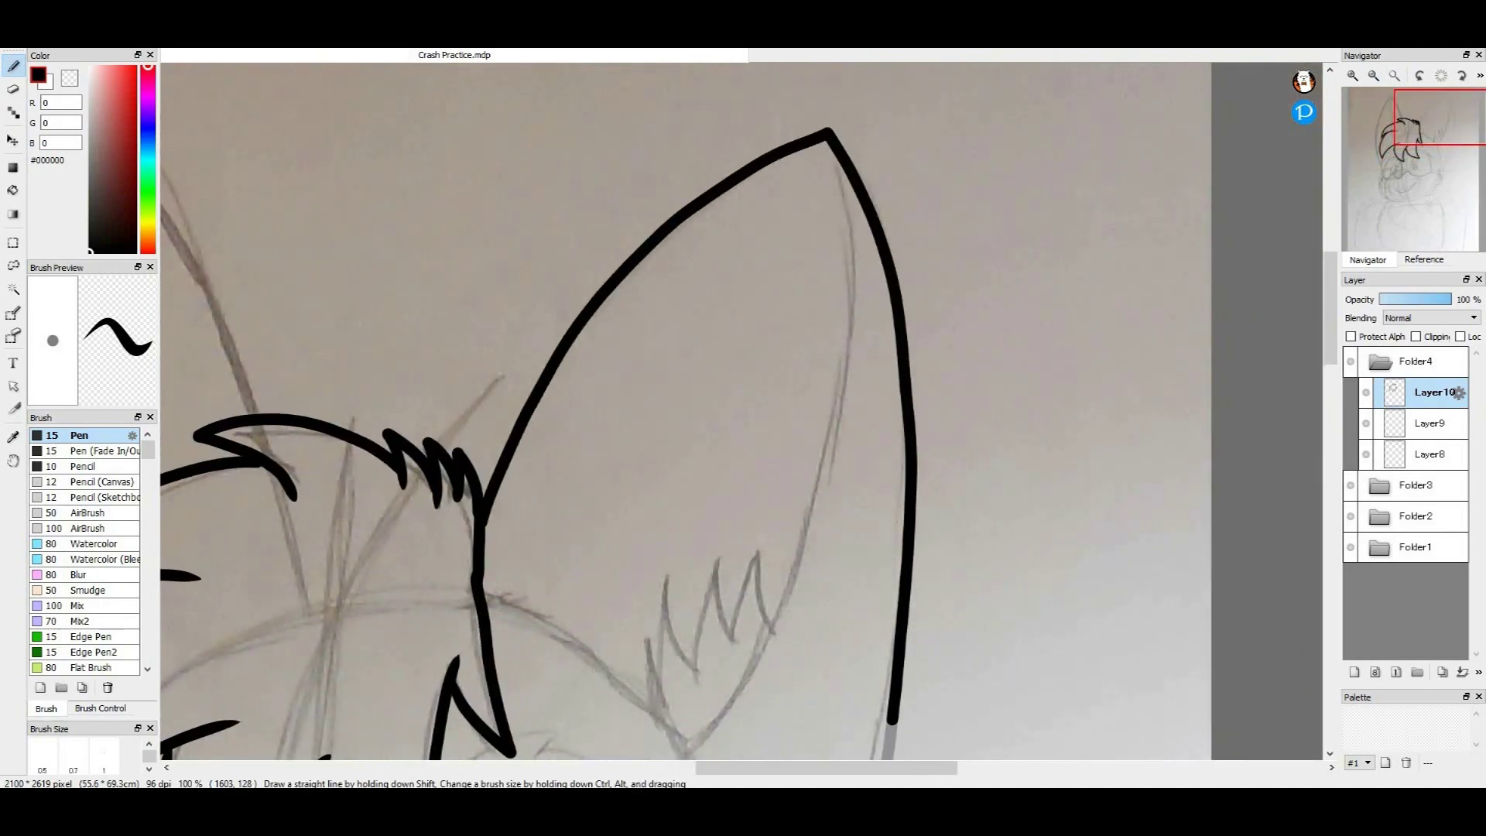
mouse_move(648, 639)
mouse_down()
mouse_move(681, 663)
mouse_move(694, 544)
mouse_move(725, 635)
mouse_move(727, 542)
mouse_move(769, 615)
mouse_move(777, 541)
mouse_move(780, 608)
mouse_move(834, 408)
mouse_move(857, 212)
mouse_up()
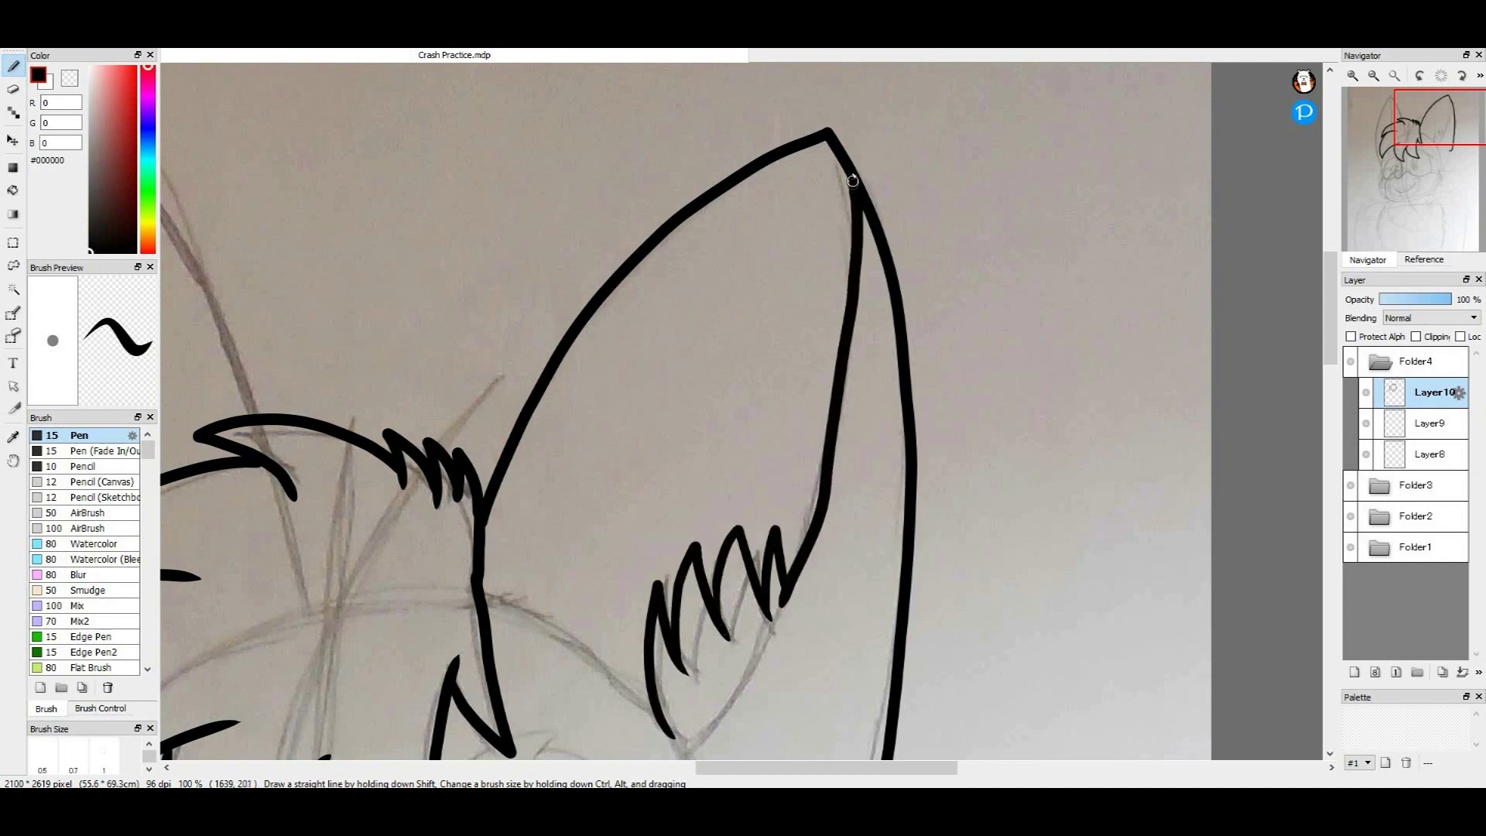
mouse_move(648, 705)
mouse_down()
mouse_move(577, 623)
mouse_move(480, 560)
mouse_up()
- Erase the stray hook at the end of the right ear's outer line and extend the line down to the cheek
mouse_move(1416, 135)
mouse_down()
mouse_move(1433, 177)
mouse_move(1443, 153)
mouse_up()
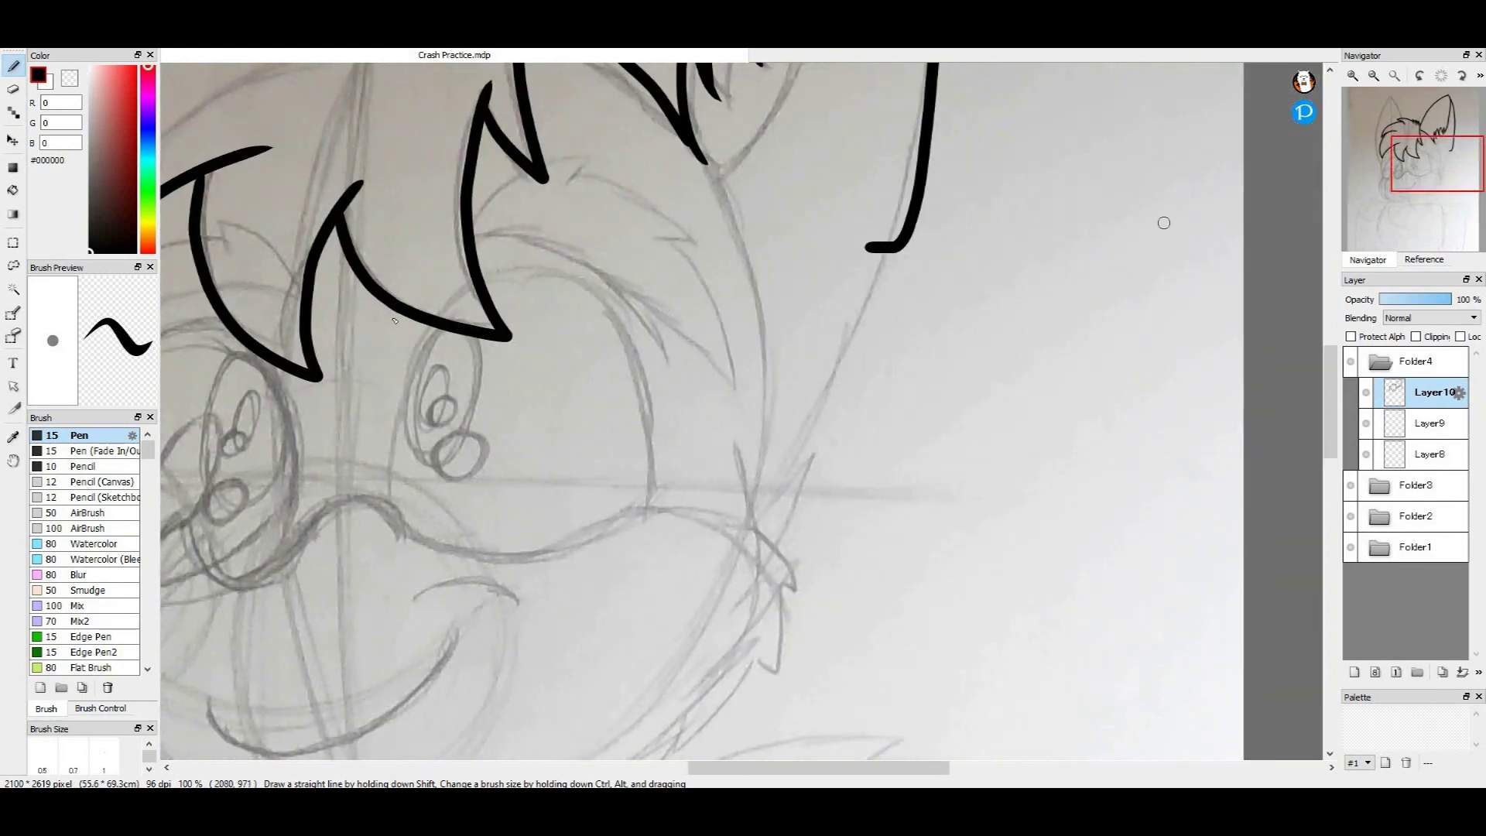
key(e)
drag(874, 245, 909, 245)
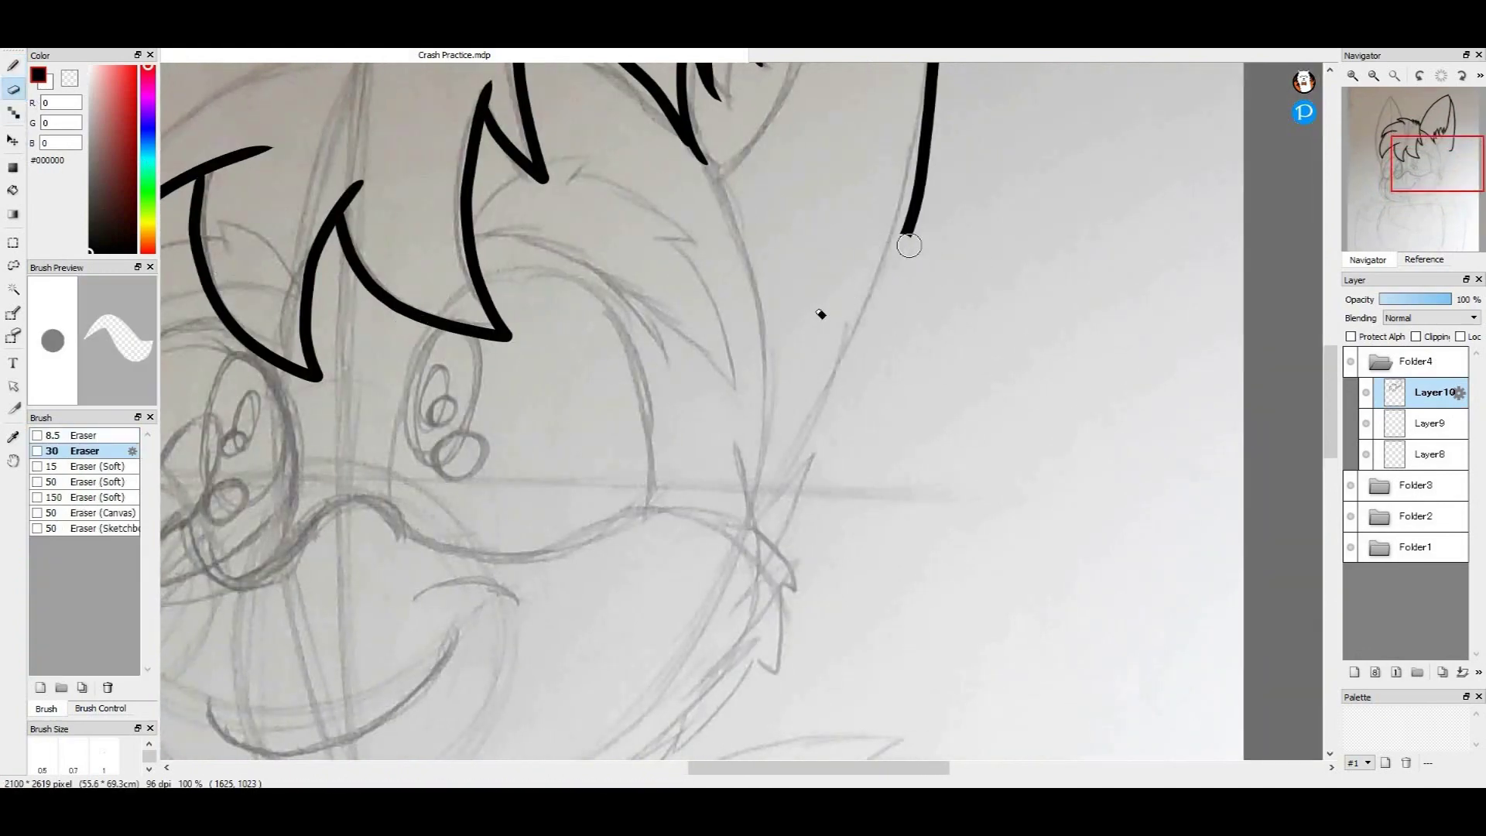
click(14, 67)
drag(753, 520, 911, 210)
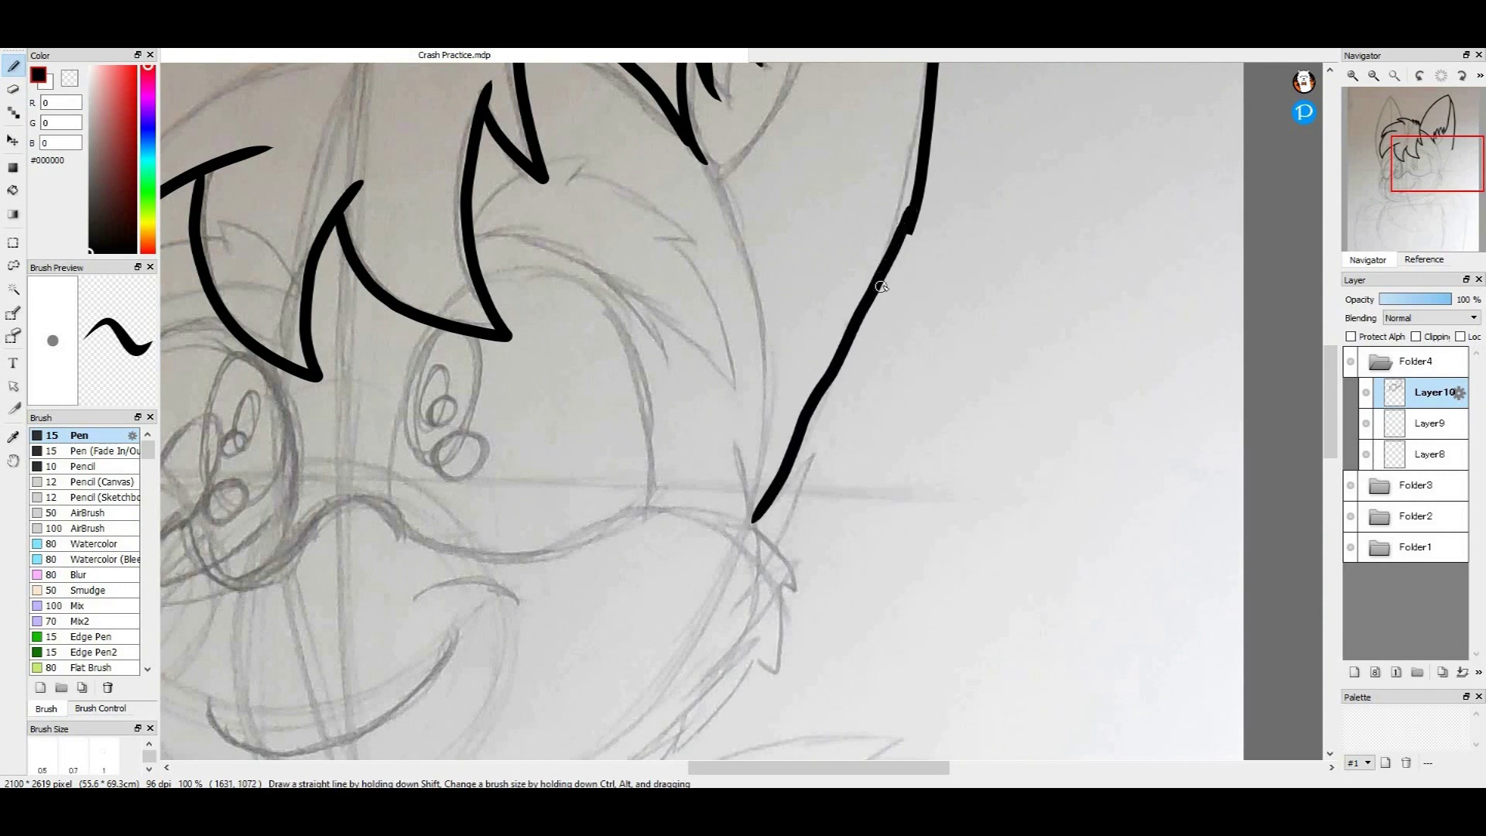
key(ctrl+z)
drag(912, 221, 754, 520)
- Ink the jagged fur of the right cheek, then the nose and the smile with its cheek crease
mouse_move(732, 446)
mouse_down()
mouse_move(748, 527)
mouse_move(804, 592)
mouse_move(779, 608)
mouse_move(759, 707)
mouse_move(753, 648)
mouse_move(712, 726)
mouse_move(662, 756)
mouse_up()
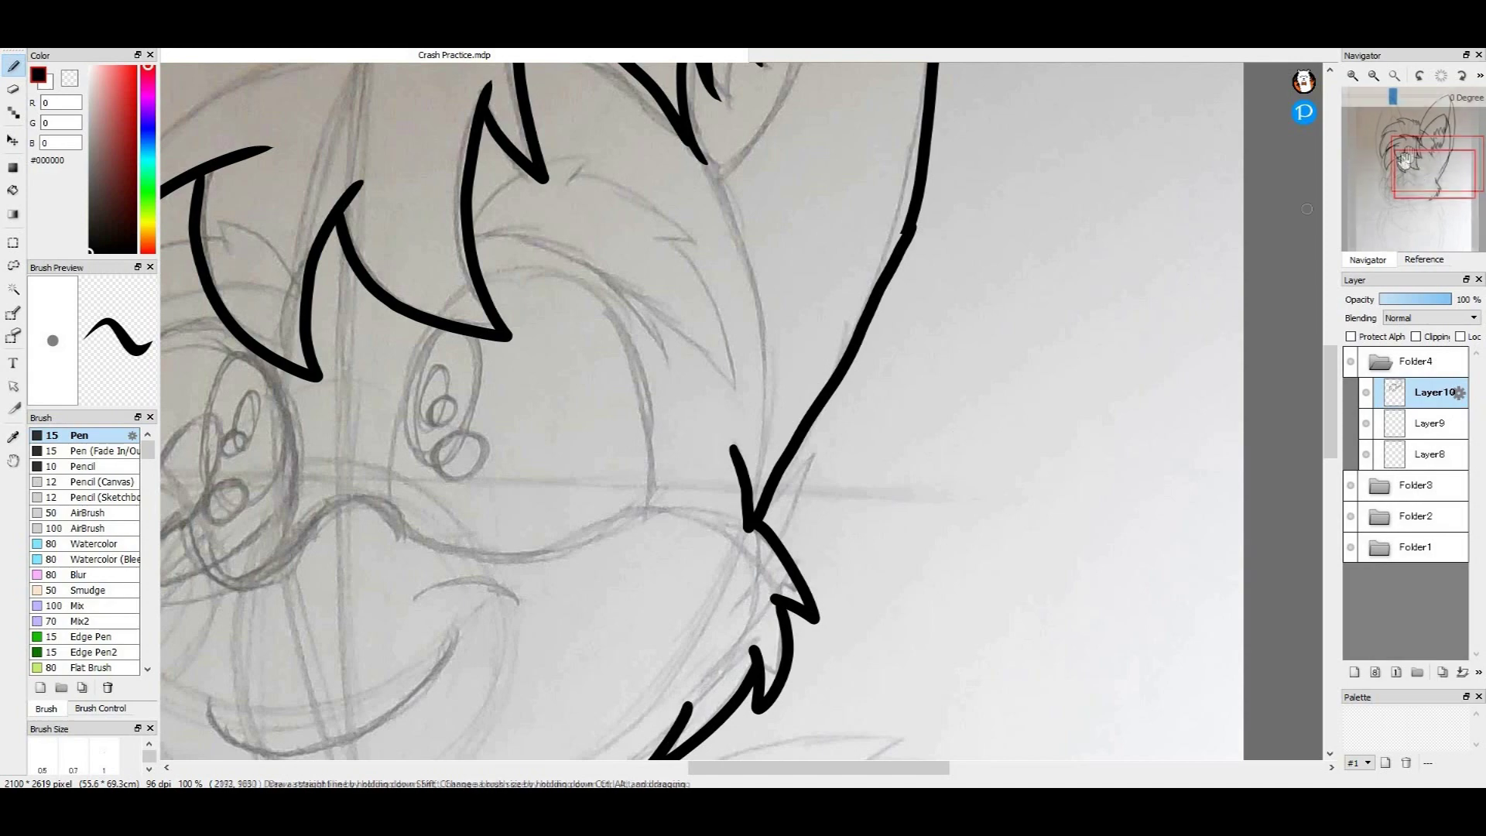
drag(1405, 160, 1367, 180)
mouse_move(624, 291)
mouse_down()
mouse_move(621, 249)
mouse_move(667, 151)
mouse_move(663, 256)
mouse_up()
mouse_move(682, 440)
mouse_down()
mouse_move(851, 489)
mouse_move(939, 368)
mouse_move(1015, 374)
mouse_up()
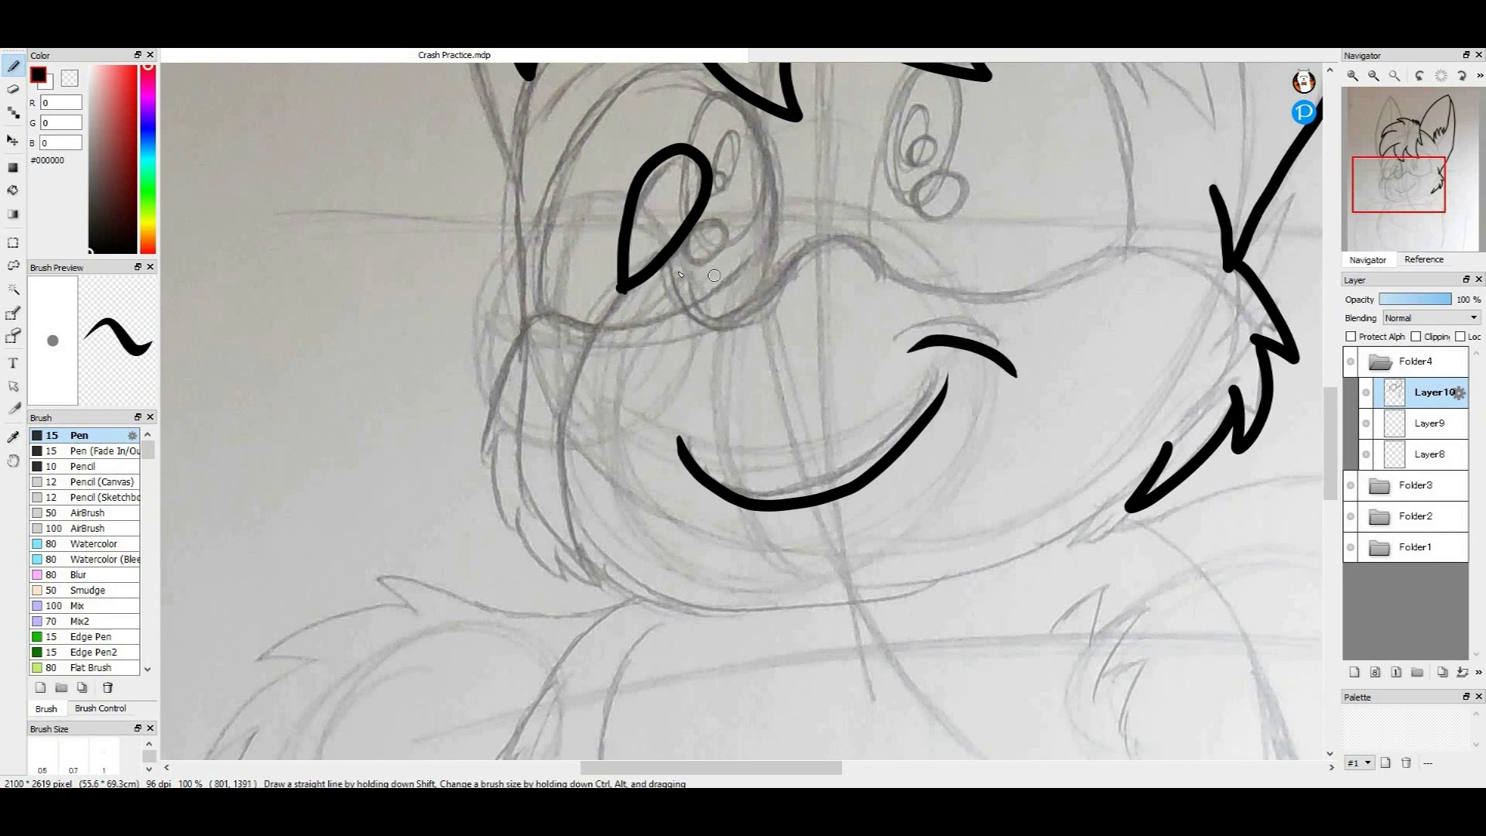
- Ink the muzzle's wavy upper edge and its rounded jaw, plus the fur tufts on the left cheek
mouse_move(663, 259)
mouse_down()
mouse_move(759, 286)
mouse_move(924, 265)
mouse_move(1054, 278)
mouse_move(1180, 245)
mouse_move(1217, 263)
mouse_up()
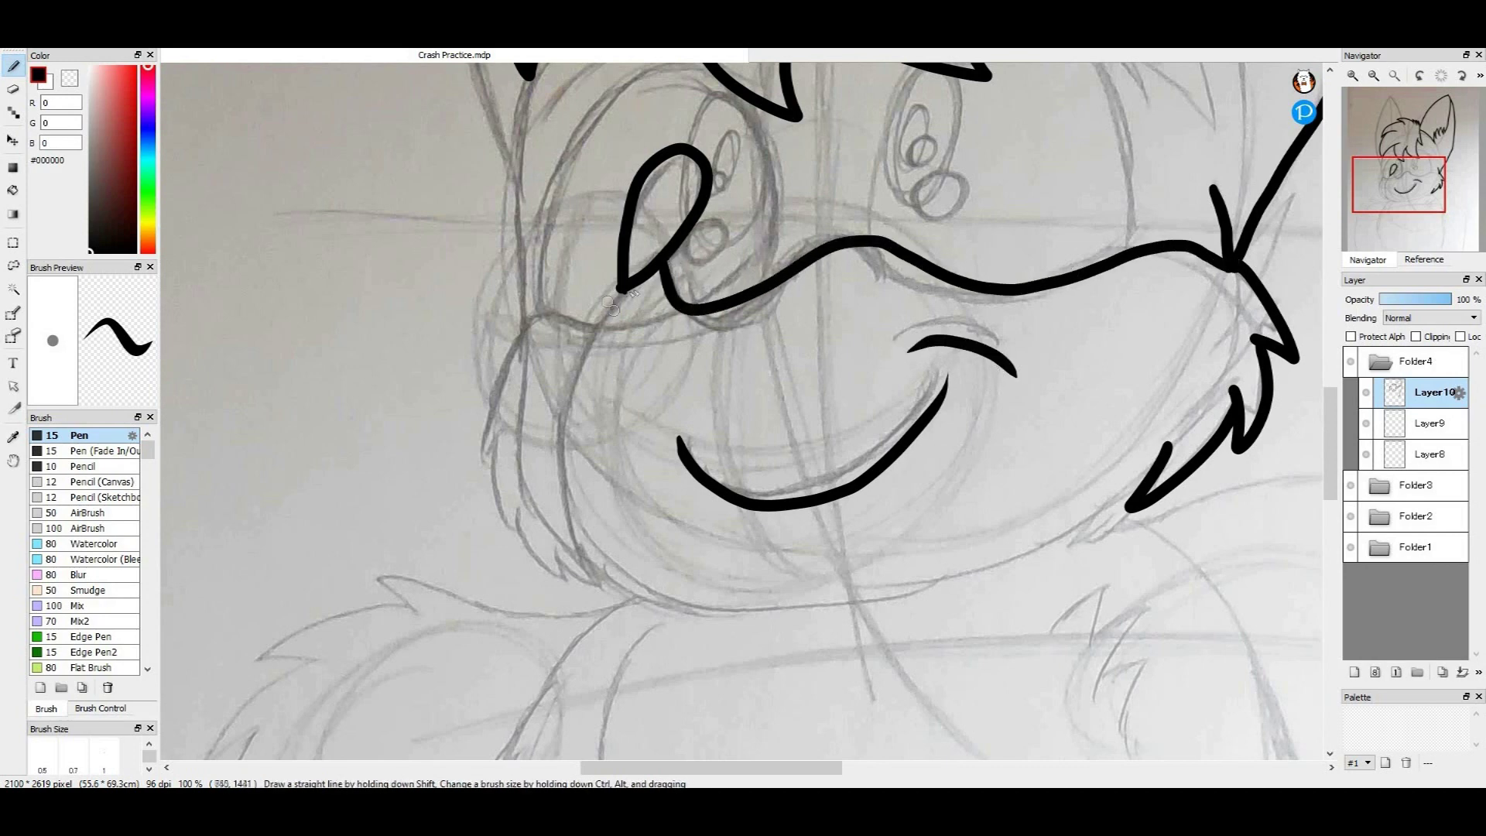
mouse_move(628, 284)
mouse_down()
mouse_move(561, 399)
mouse_move(560, 479)
mouse_move(591, 549)
mouse_move(654, 596)
mouse_move(741, 612)
mouse_move(845, 603)
mouse_up()
drag(1139, 483, 1053, 542)
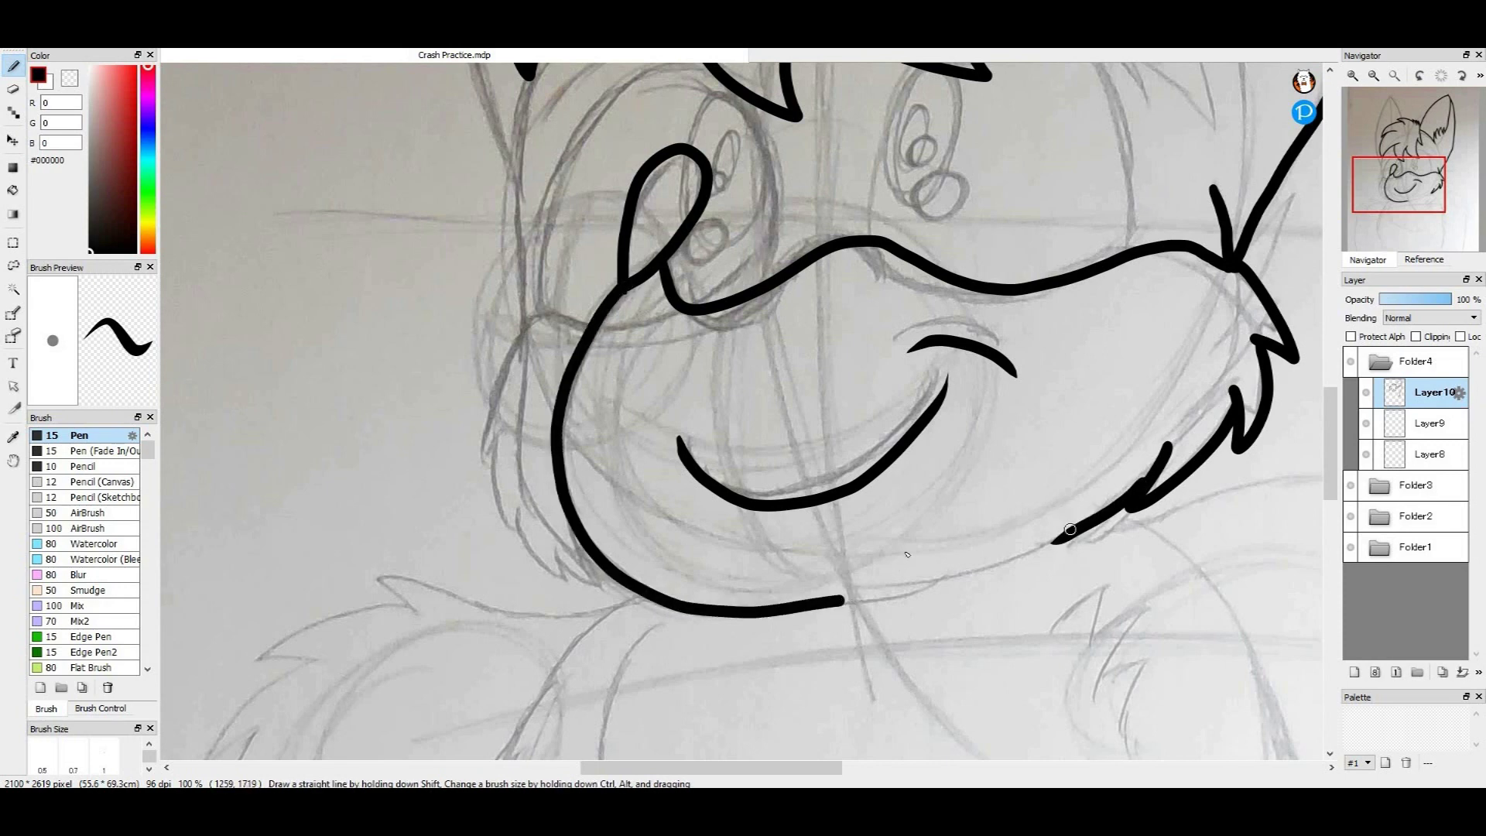
mouse_move(526, 315)
mouse_down()
mouse_move(465, 440)
mouse_move(510, 421)
mouse_move(494, 496)
mouse_move(534, 549)
mouse_move(537, 511)
mouse_move(549, 551)
mouse_move(589, 557)
mouse_up()
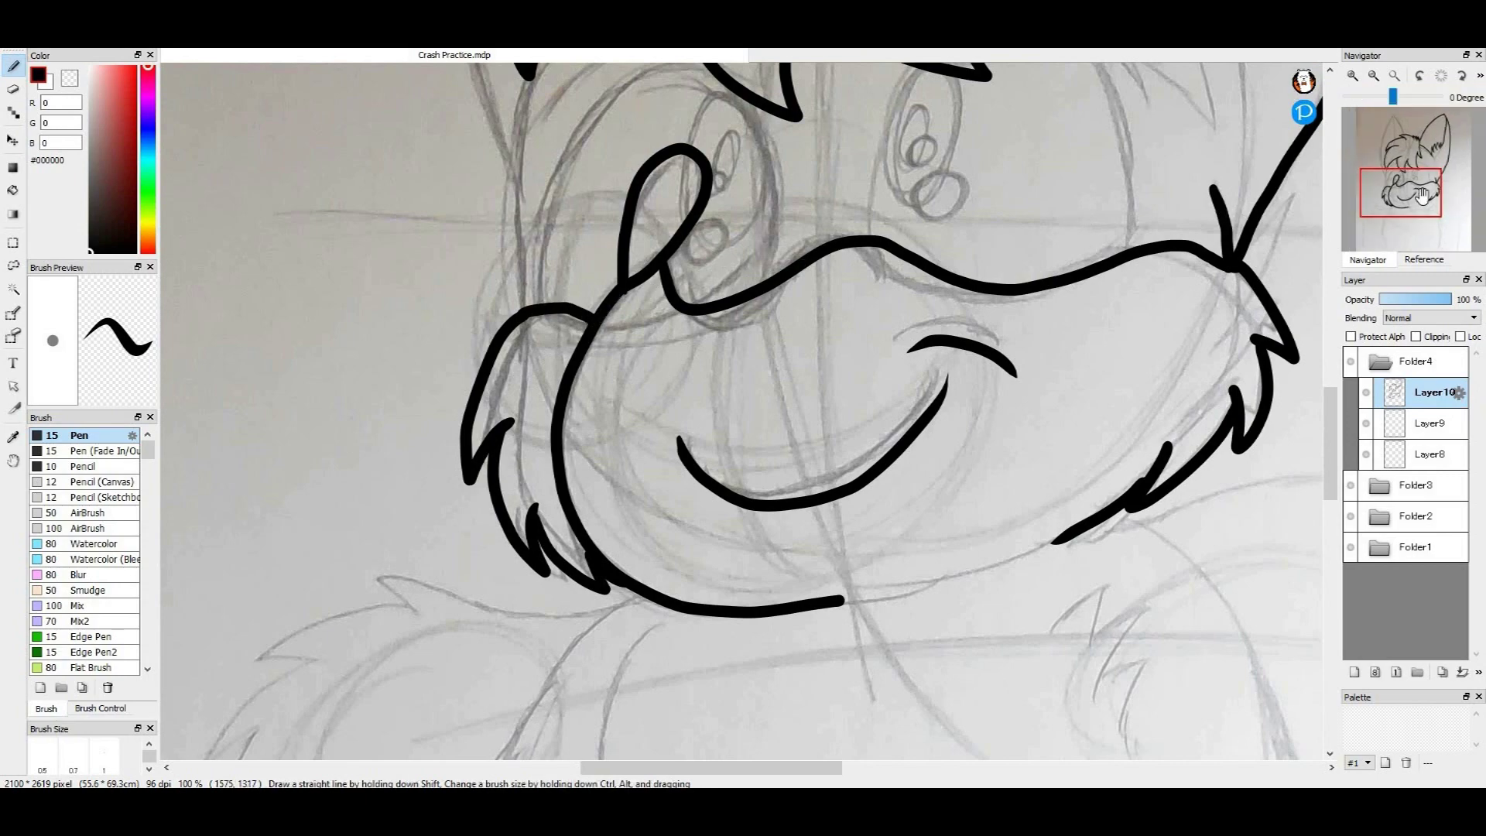
- Ink the left side of the face from the hair to the cheek, and the left eyebrow with its fur tuft
scroll(638, 264, up, 3)
scroll(630, 240, left, 2)
mouse_move(628, 236)
mouse_down()
mouse_move(608, 313)
mouse_move(616, 473)
mouse_up()
mouse_move(626, 290)
mouse_down()
mouse_move(726, 208)
mouse_move(771, 205)
mouse_up()
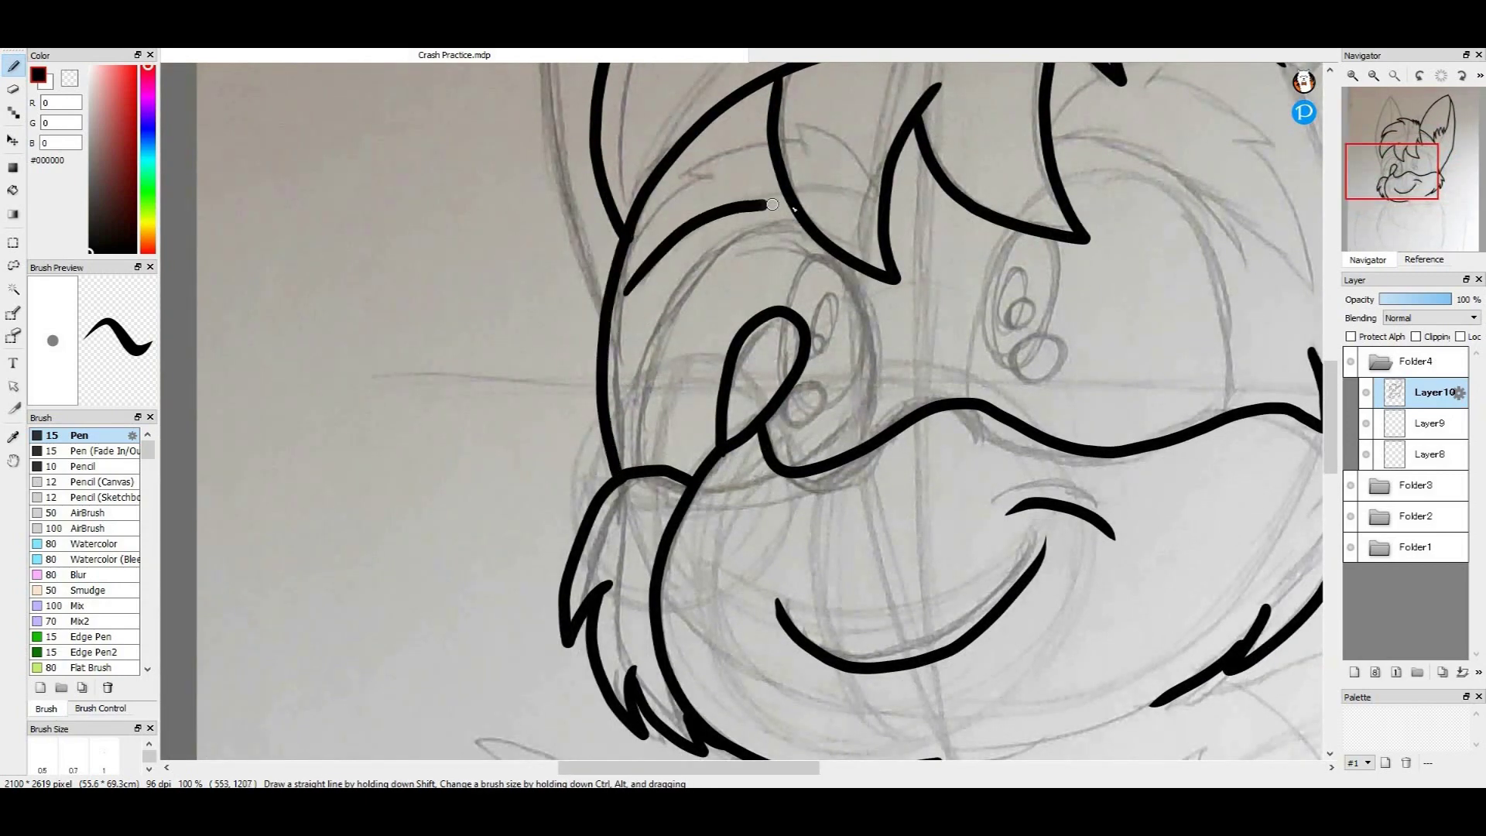
mouse_move(626, 291)
mouse_down()
mouse_move(653, 221)
mouse_move(712, 180)
mouse_move(681, 185)
mouse_move(776, 153)
mouse_up()
- Ink the right eyebrow as a curved shape with fur tufts along its upper edge
drag(1395, 168, 1416, 152)
mouse_move(727, 366)
mouse_down()
mouse_move(844, 378)
mouse_move(942, 478)
mouse_up()
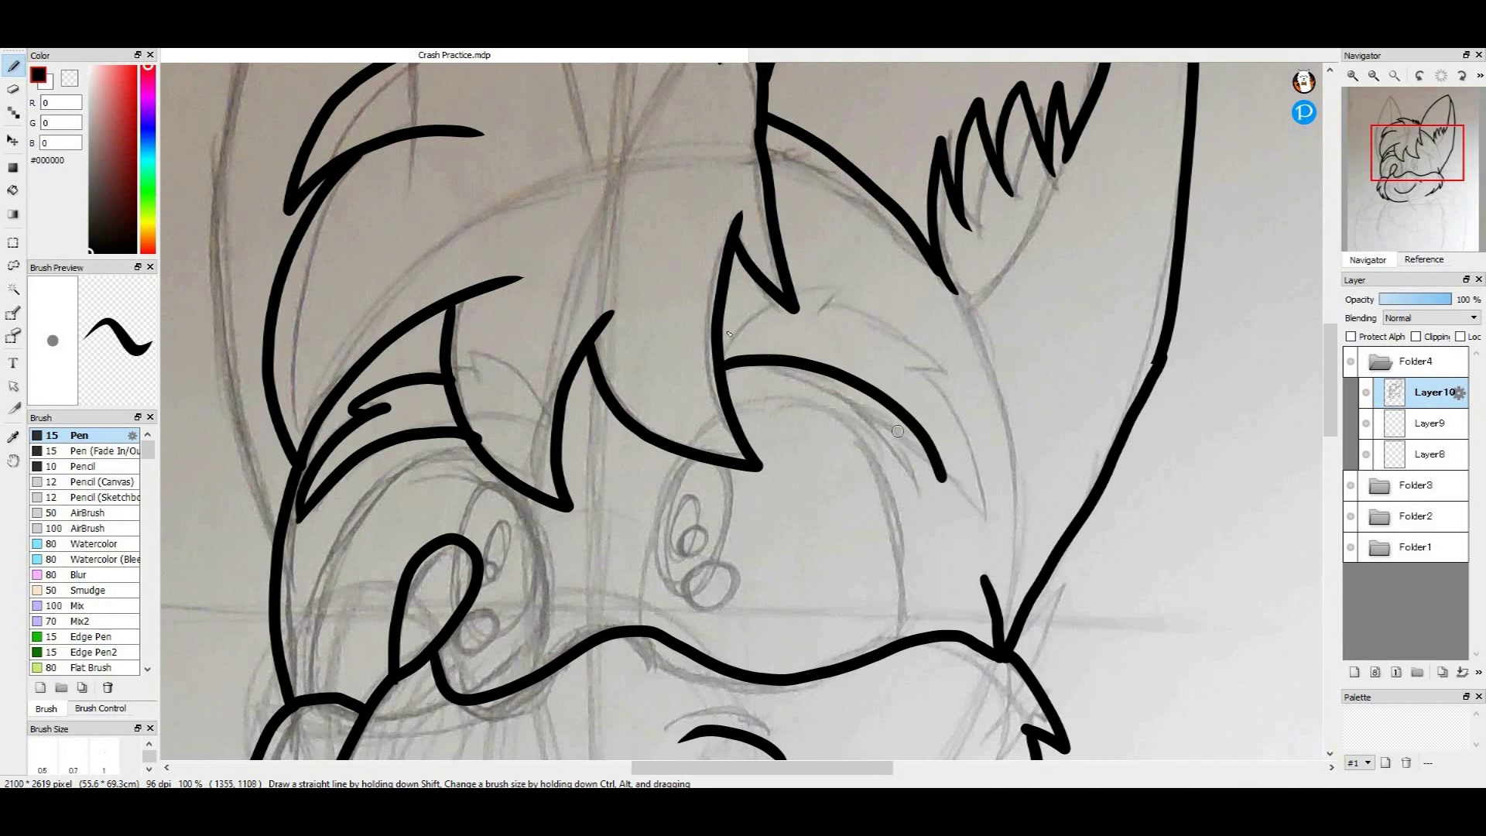
mouse_move(754, 325)
mouse_down()
mouse_move(849, 290)
mouse_move(823, 317)
mouse_move(899, 328)
mouse_move(954, 370)
mouse_move(920, 376)
mouse_move(992, 462)
mouse_move(944, 473)
mouse_up()
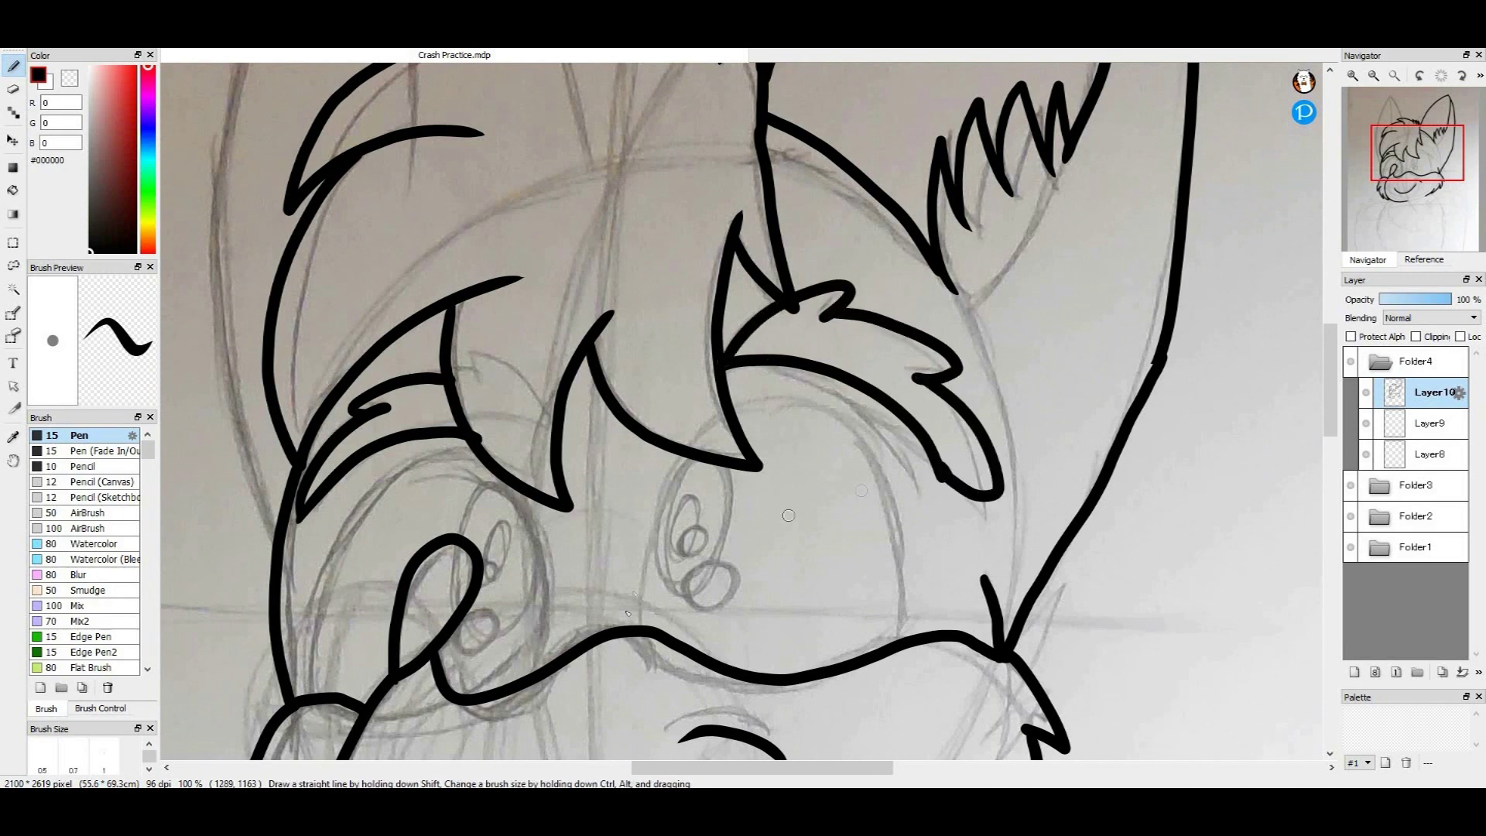
- Ink the outlines of both eyes between the eyebrows and the top of the muzzle
drag(642, 629, 672, 458)
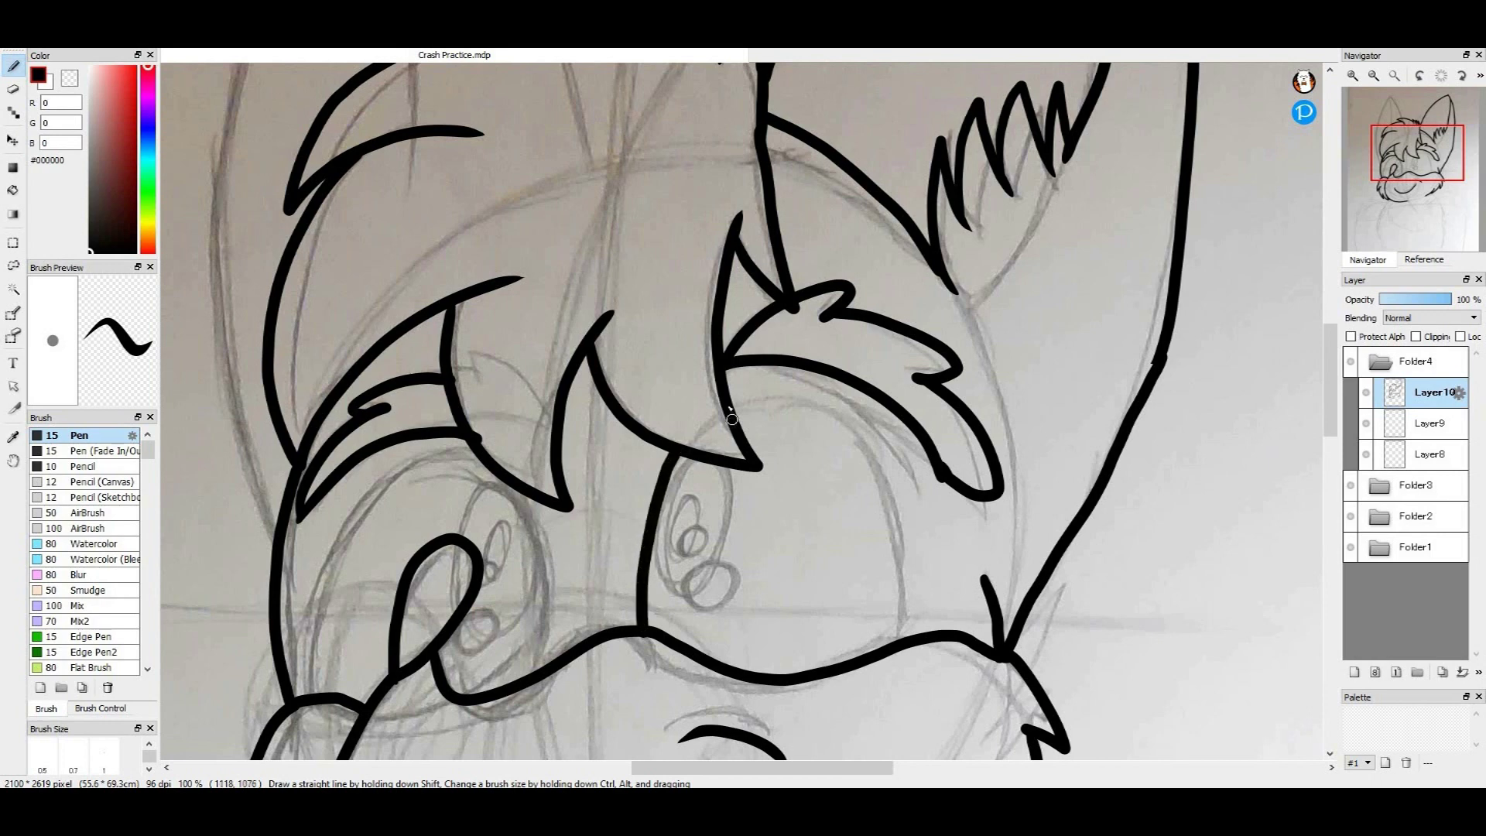
mouse_move(745, 400)
mouse_down()
mouse_move(878, 463)
mouse_move(903, 623)
mouse_up()
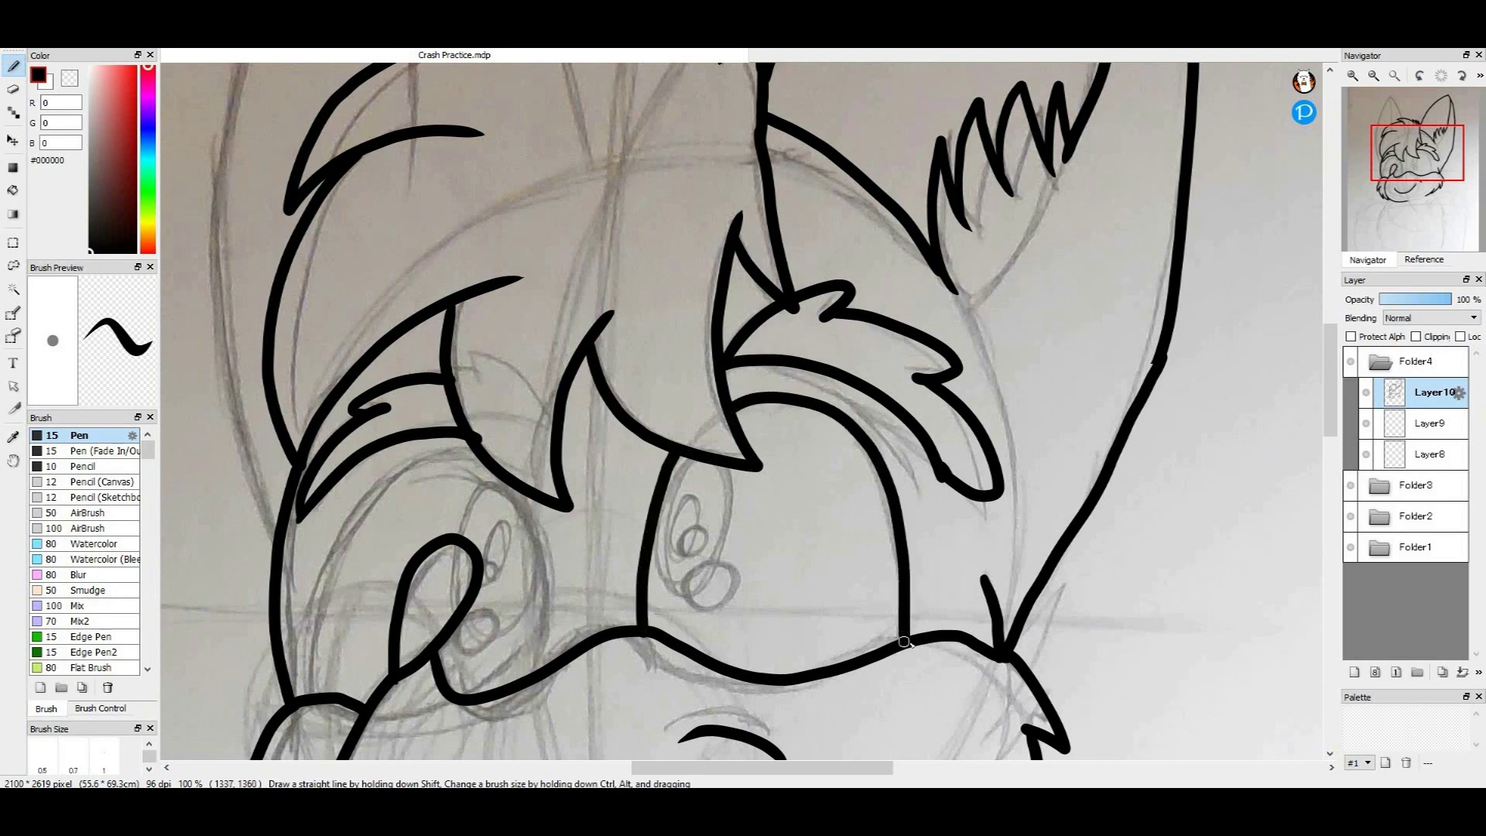
mouse_move(309, 696)
mouse_down()
mouse_move(317, 614)
mouse_move(360, 505)
mouse_move(475, 440)
mouse_up()
drag(534, 503, 568, 639)
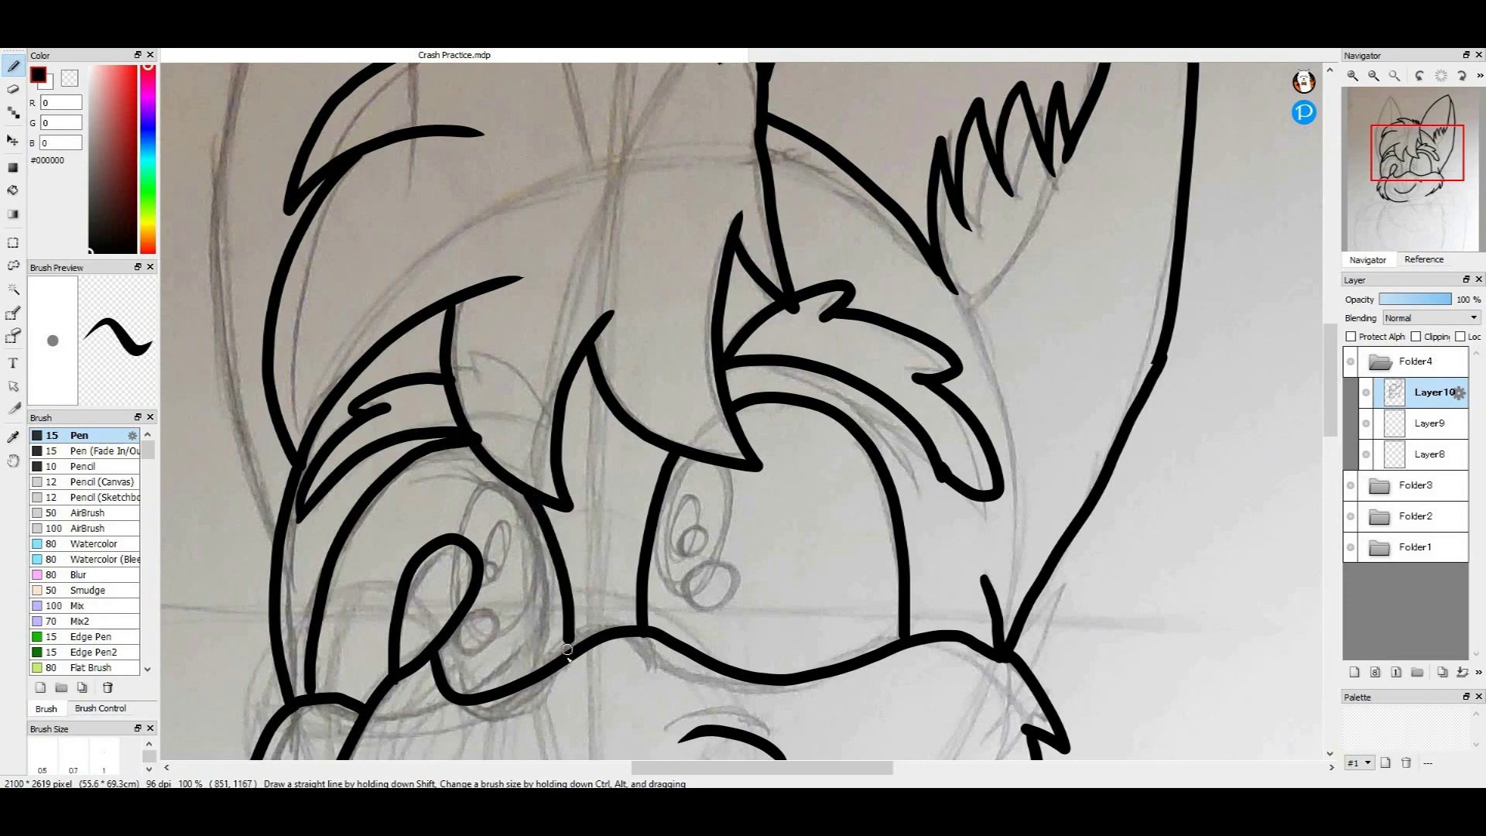
- Ink the left ear's outer outline and the inner ear line following the pencil sketch
drag(1410, 156, 1400, 143)
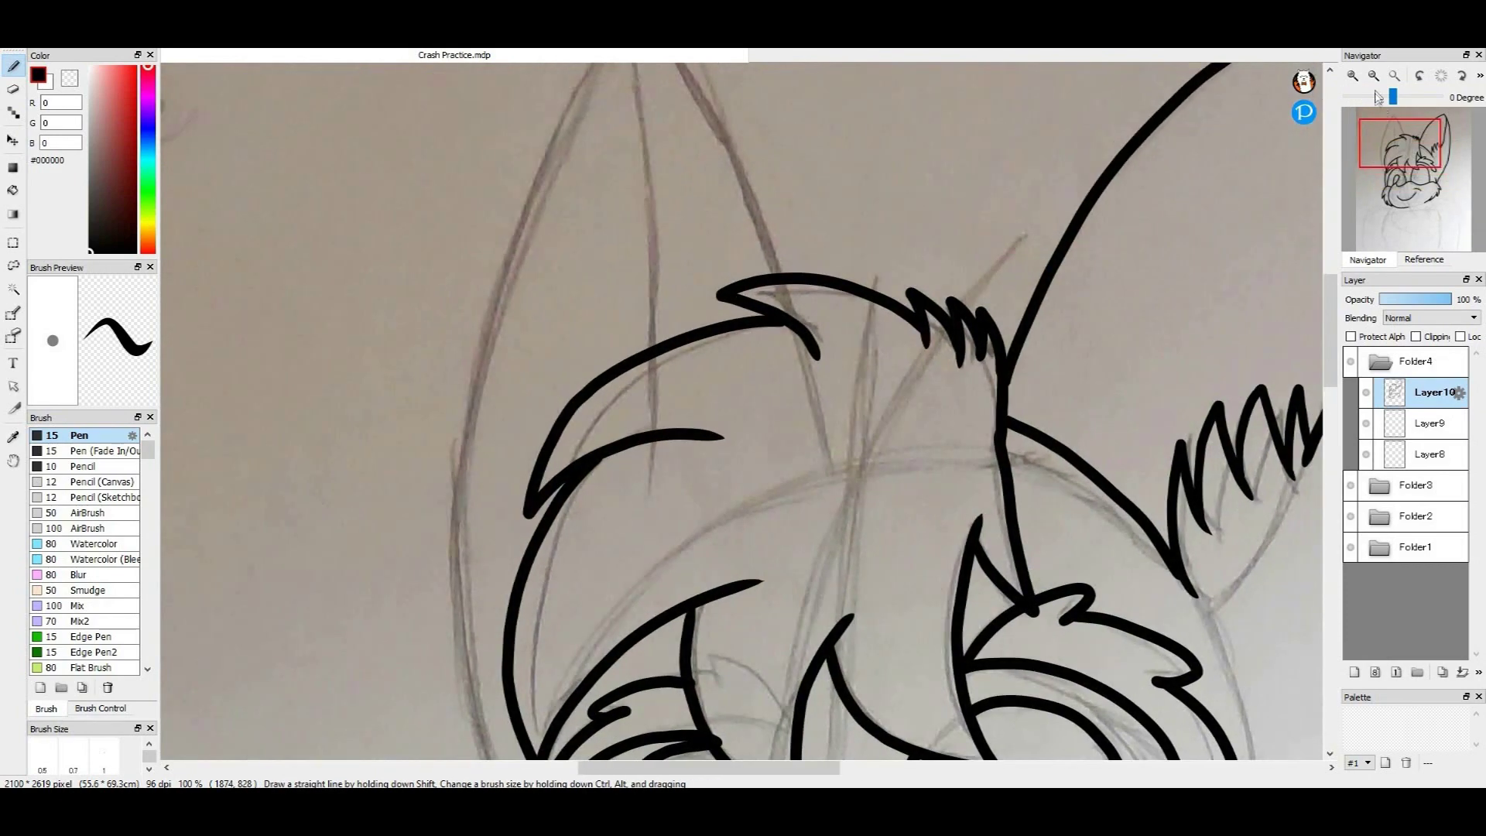
click(1373, 75)
mouse_move(735, 251)
mouse_down()
mouse_move(672, 158)
mouse_move(562, 344)
mouse_move(553, 619)
mouse_move(596, 700)
mouse_up()
drag(658, 167, 691, 373)
- Ink the jagged chest fluff below the head and the small zigzag fur tuft near the right shoulder
mouse_move(1434, 190)
drag(1433, 190, 1442, 263)
mouse_move(514, 248)
mouse_down()
mouse_move(536, 354)
mouse_move(612, 499)
mouse_move(681, 506)
mouse_move(694, 430)
mouse_up()
mouse_move(774, 229)
mouse_down()
mouse_move(825, 265)
mouse_move(821, 319)
mouse_up()
- Ink both sides of the torso with fur points, from the neck down to the canvas's lower edge
mouse_move(807, 160)
mouse_down()
mouse_move(853, 181)
mouse_move(961, 332)
mouse_move(917, 317)
mouse_move(949, 391)
mouse_move(949, 483)
mouse_move(926, 435)
mouse_up()
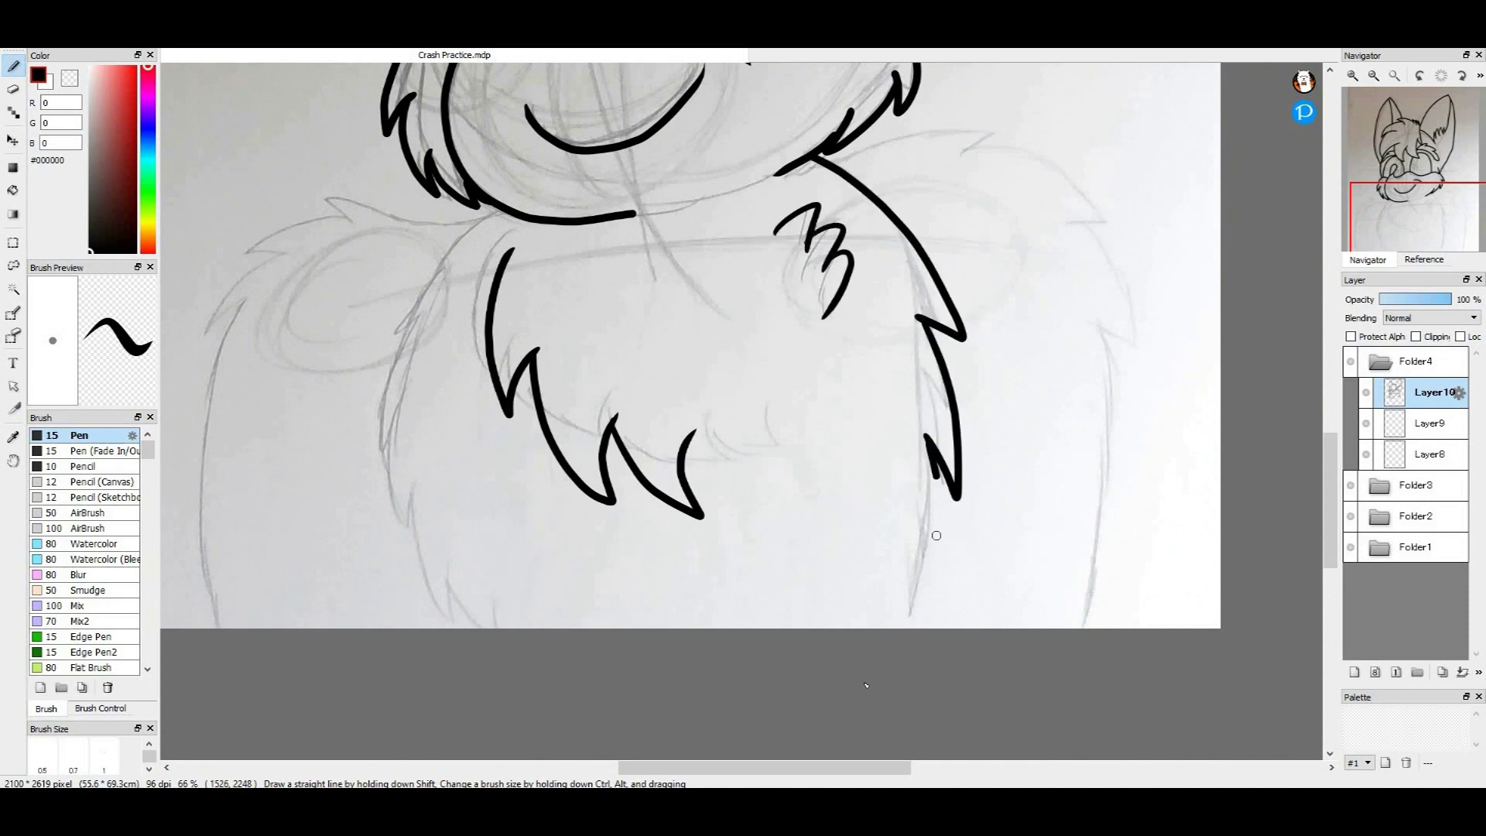
drag(936, 536, 909, 628)
mouse_move(500, 199)
mouse_down()
mouse_move(387, 368)
mouse_move(421, 352)
mouse_move(373, 466)
mouse_move(403, 445)
mouse_move(416, 591)
mouse_move(441, 622)
mouse_up()
drag(441, 568, 526, 660)
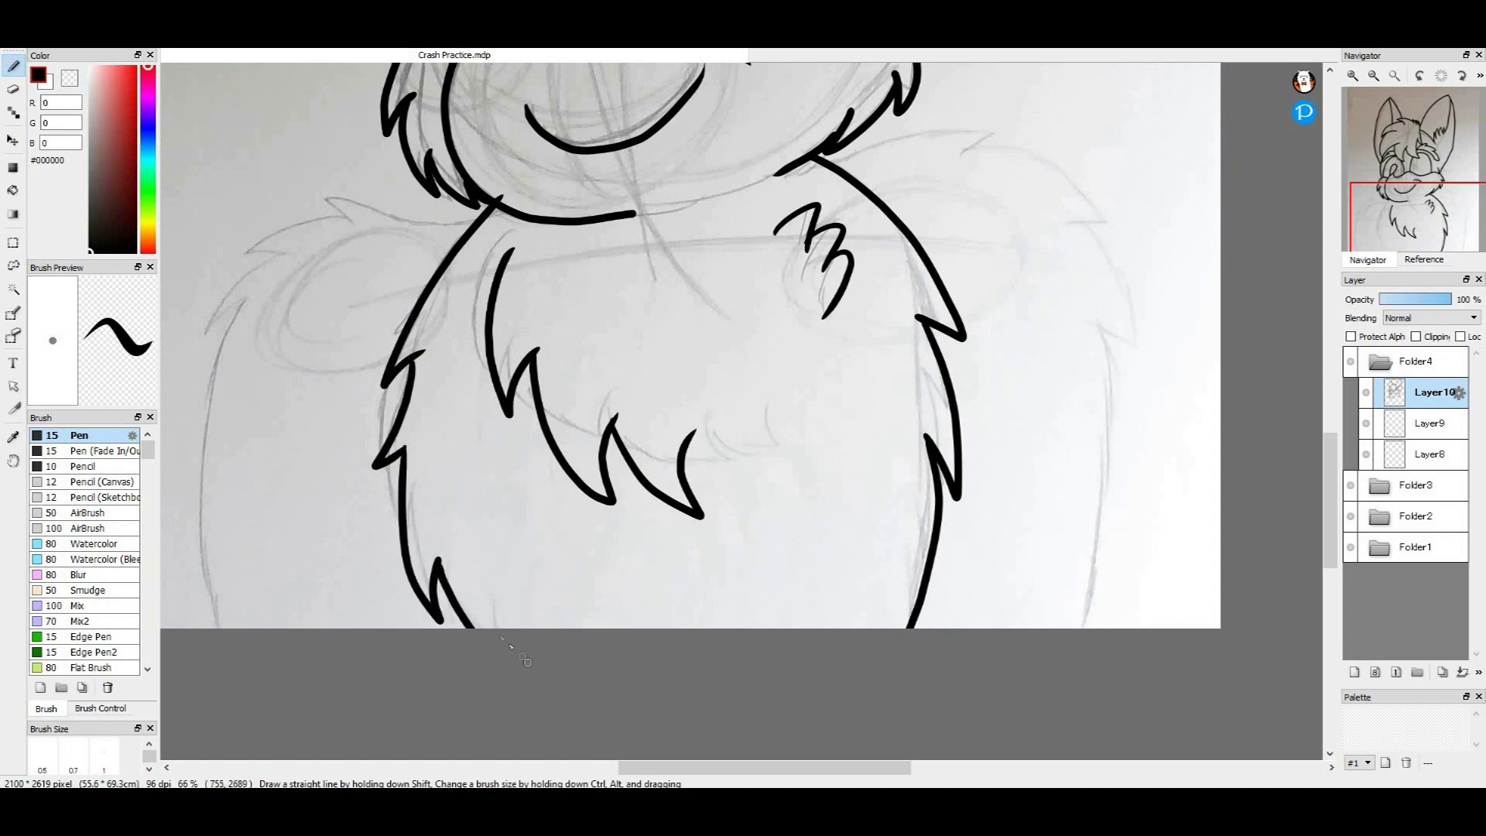
- Ink the left shoulder with its fur tufts and continue the outer arm line down to the canvas's lower edge
mouse_move(480, 219)
mouse_down()
mouse_move(303, 177)
mouse_move(332, 213)
mouse_move(215, 262)
mouse_up()
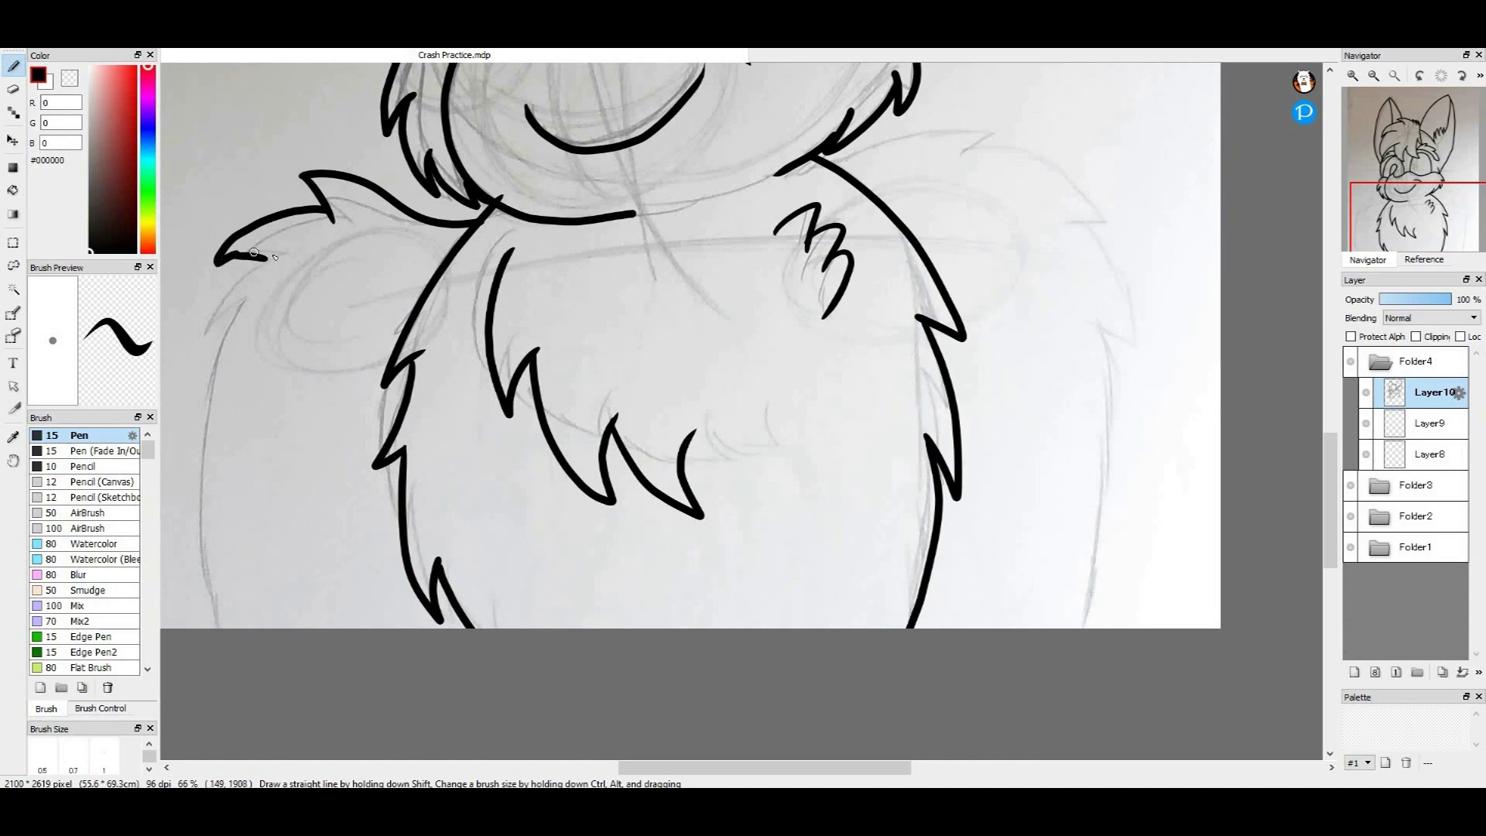
key(ctrl+z)
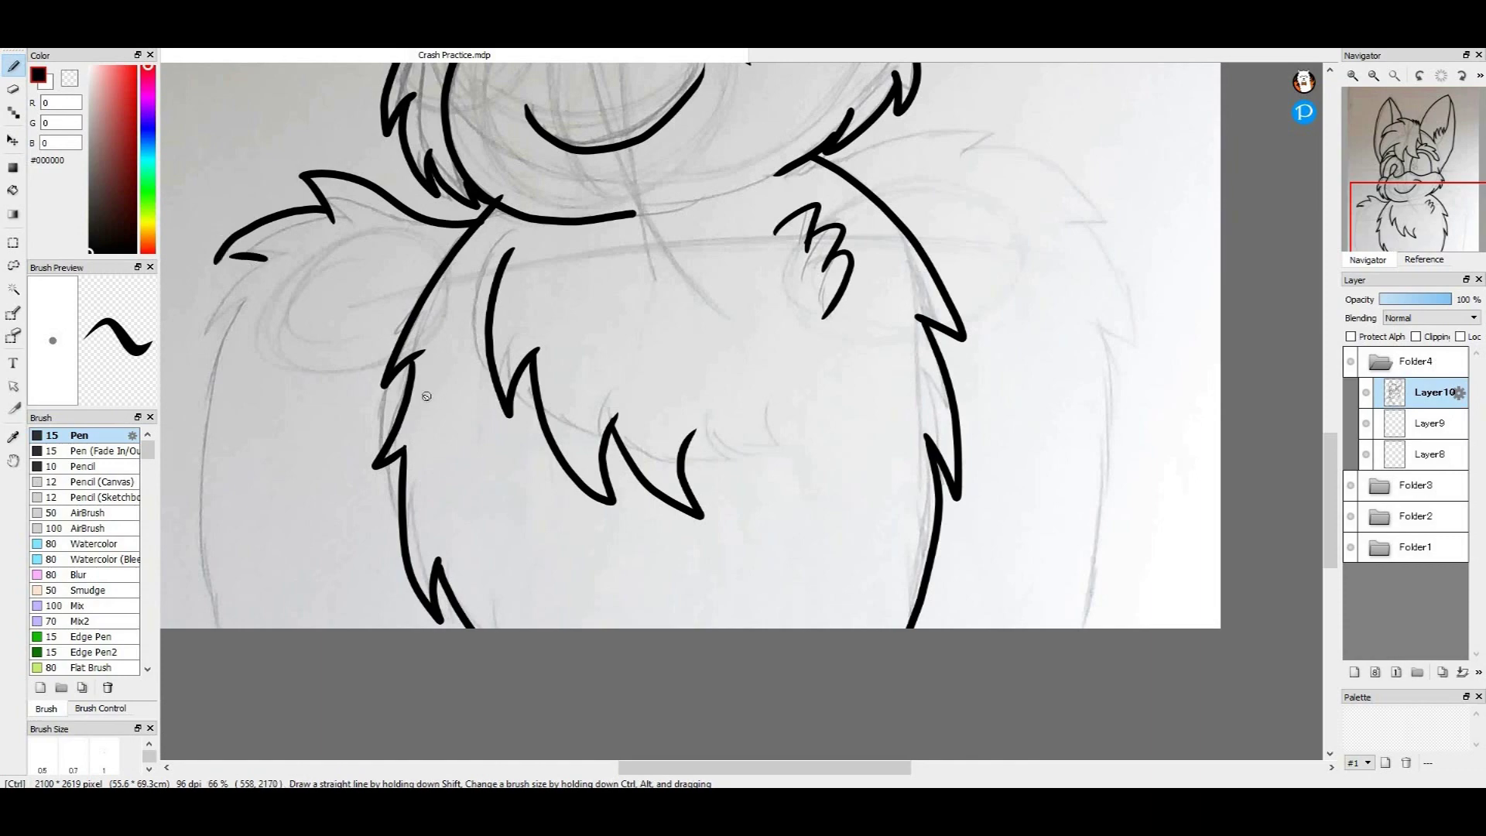
click(1351, 77)
click(1351, 77)
drag(1410, 222, 1378, 211)
mouse_move(341, 318)
mouse_down()
mouse_move(432, 301)
mouse_move(470, 311)
mouse_move(332, 431)
mouse_move(353, 444)
mouse_move(402, 414)
mouse_up()
drag(1380, 215, 1371, 230)
click(1373, 76)
mouse_move(616, 199)
mouse_down()
mouse_move(560, 339)
mouse_move(557, 636)
mouse_move(594, 735)
mouse_up()
- Ink the right shoulder with its fur tufts and continue the outer arm line down to the canvas's lower edge
drag(1389, 195, 1461, 172)
mouse_move(376, 289)
mouse_down()
mouse_move(526, 249)
mouse_move(620, 257)
mouse_move(590, 273)
mouse_move(805, 372)
mouse_move(764, 373)
mouse_move(772, 539)
mouse_up()
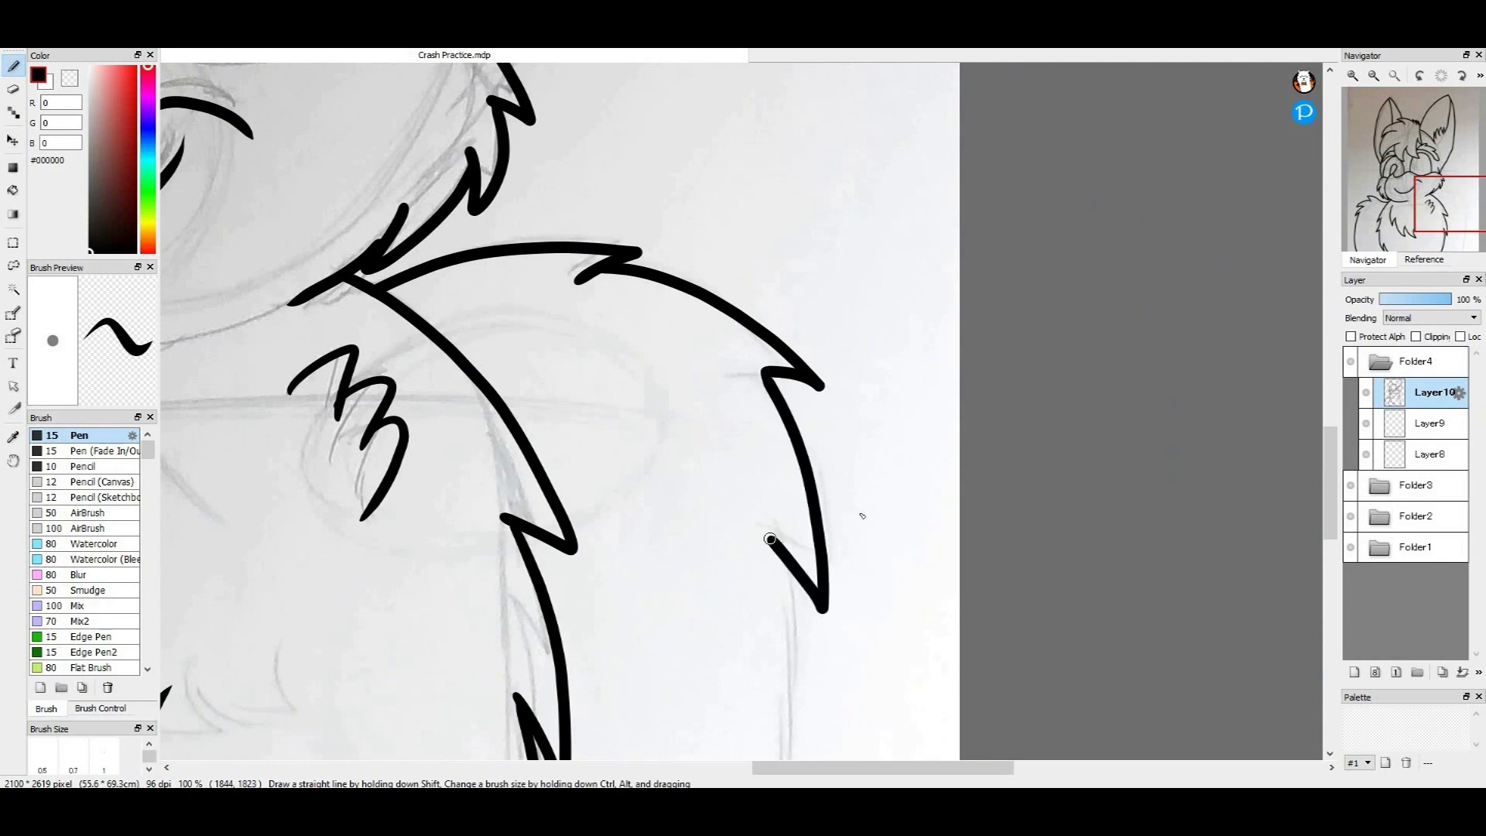
drag(1452, 205, 1453, 236)
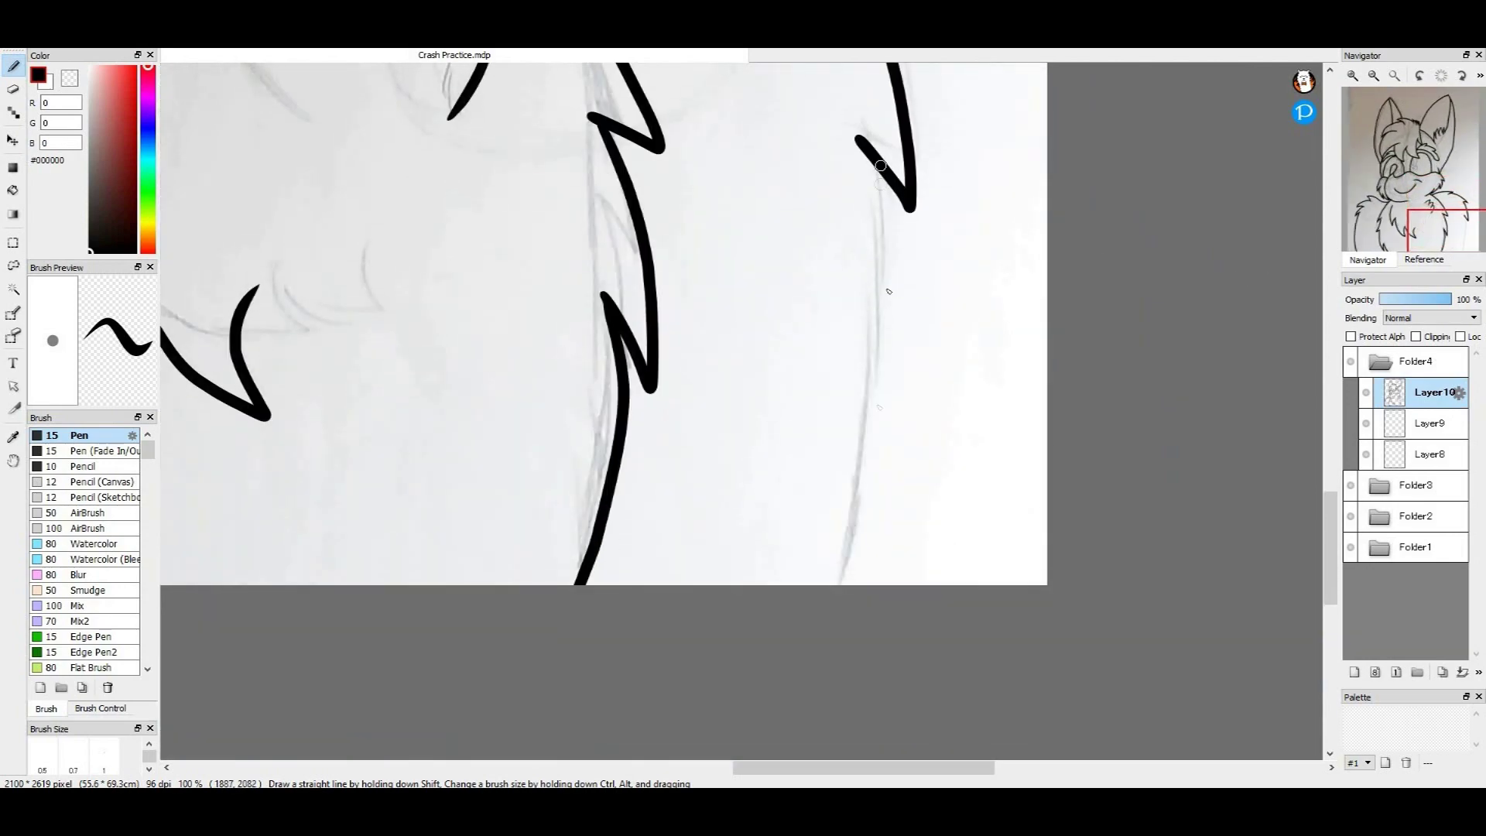
mouse_move(881, 166)
mouse_down()
mouse_move(867, 470)
mouse_move(851, 593)
mouse_up()
- Try to ink the irises and solid black pupils of both eyes on Layer10
drag(1441, 233, 1418, 184)
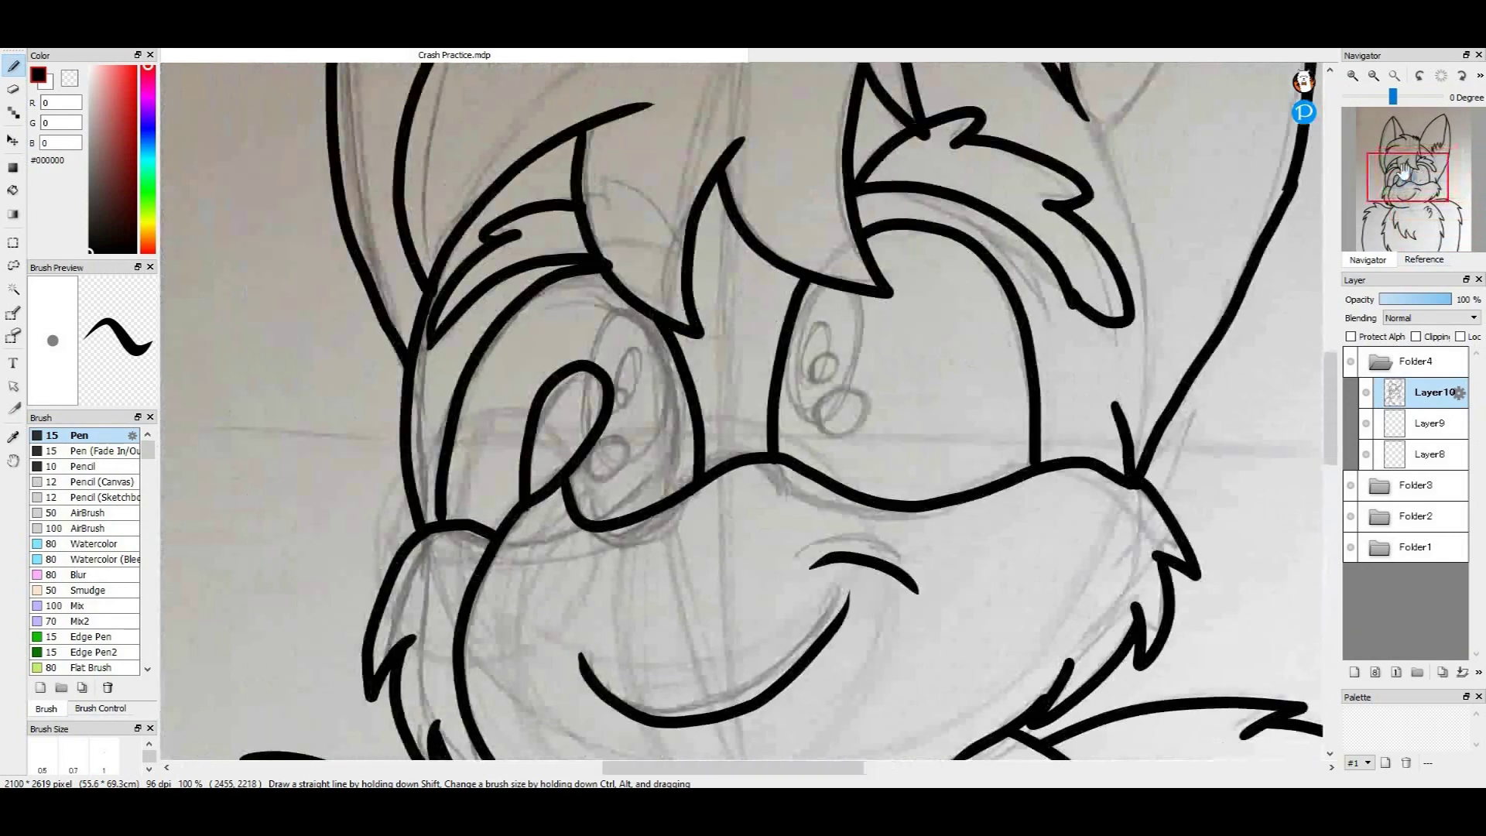
click(1352, 76)
mouse_move(574, 253)
mouse_down()
mouse_move(530, 270)
mouse_move(508, 336)
mouse_up()
mouse_move(599, 269)
mouse_down()
mouse_move(631, 410)
mouse_move(585, 483)
mouse_move(544, 495)
mouse_move(507, 471)
mouse_up()
mouse_move(564, 325)
mouse_down()
mouse_move(577, 383)
mouse_move(581, 331)
mouse_move(573, 352)
mouse_up()
mouse_move(862, 297)
mouse_down()
mouse_move(855, 371)
mouse_move(868, 307)
mouse_up()
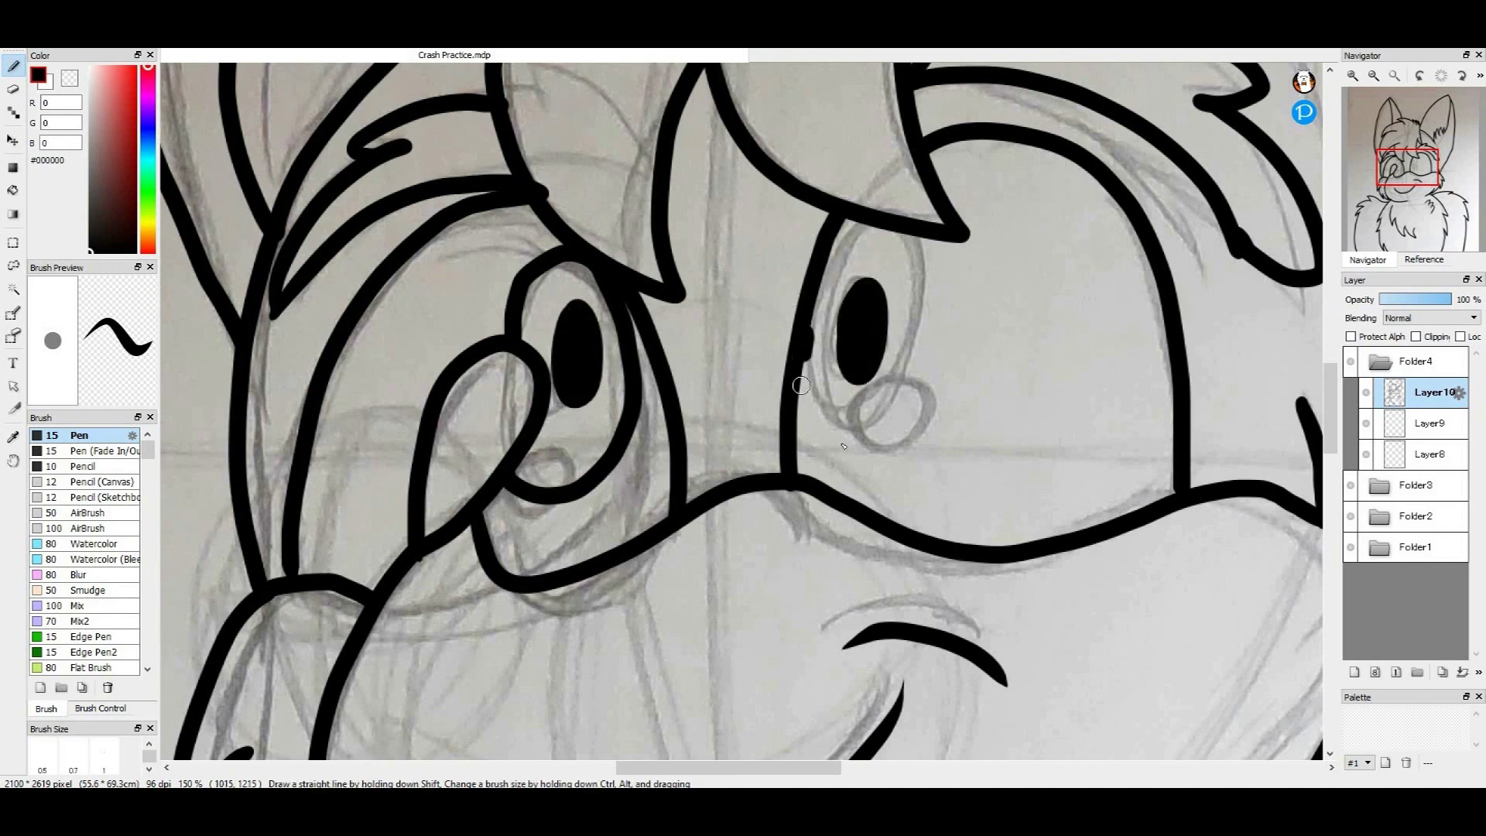
mouse_move(800, 384)
mouse_down()
mouse_move(921, 321)
mouse_move(918, 240)
mouse_up()
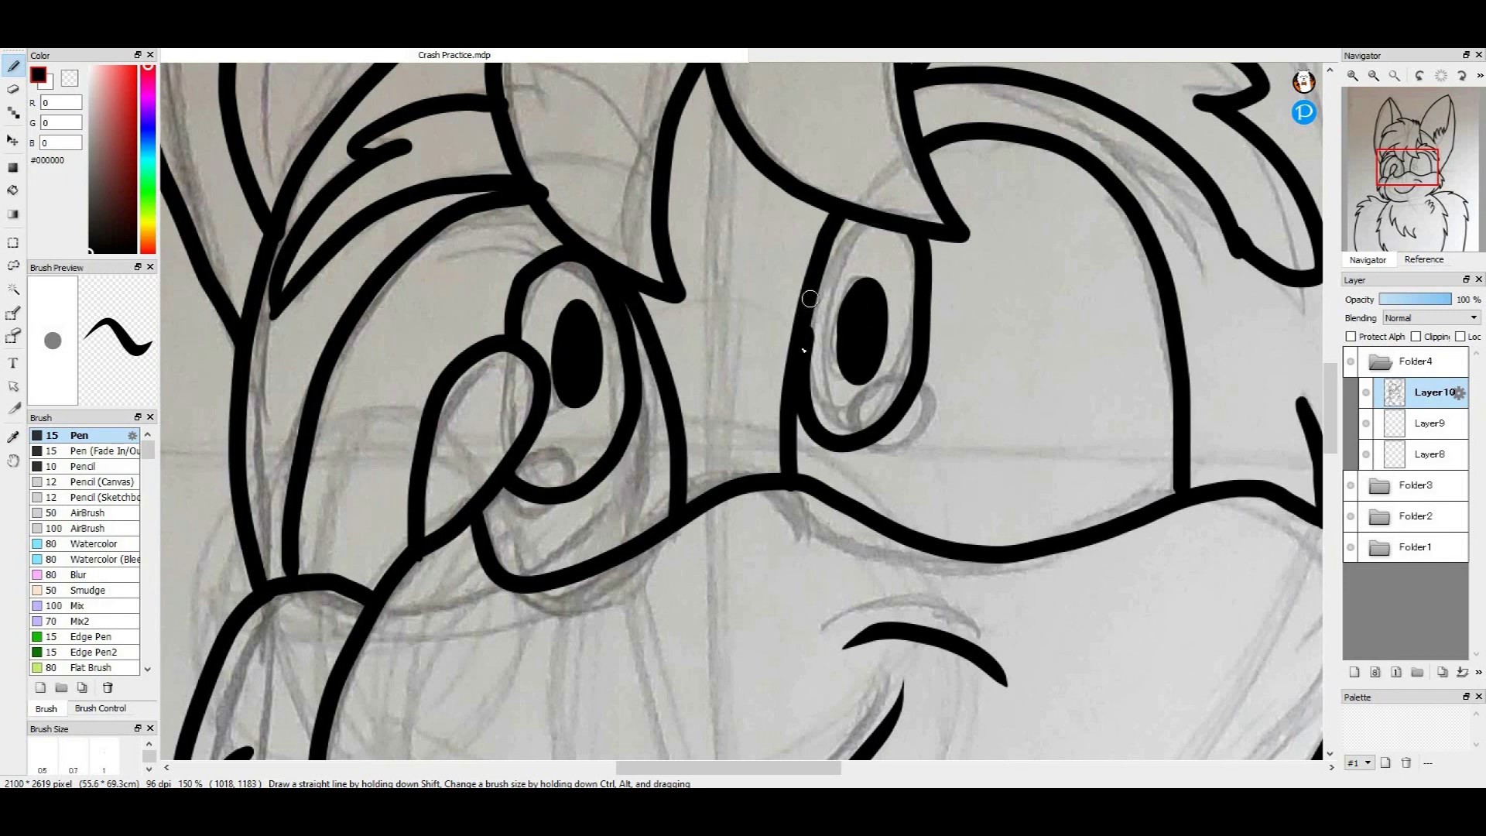
- Undo the iris and pupil strokes in both eyes and keep black as the drawing colour
key(x)
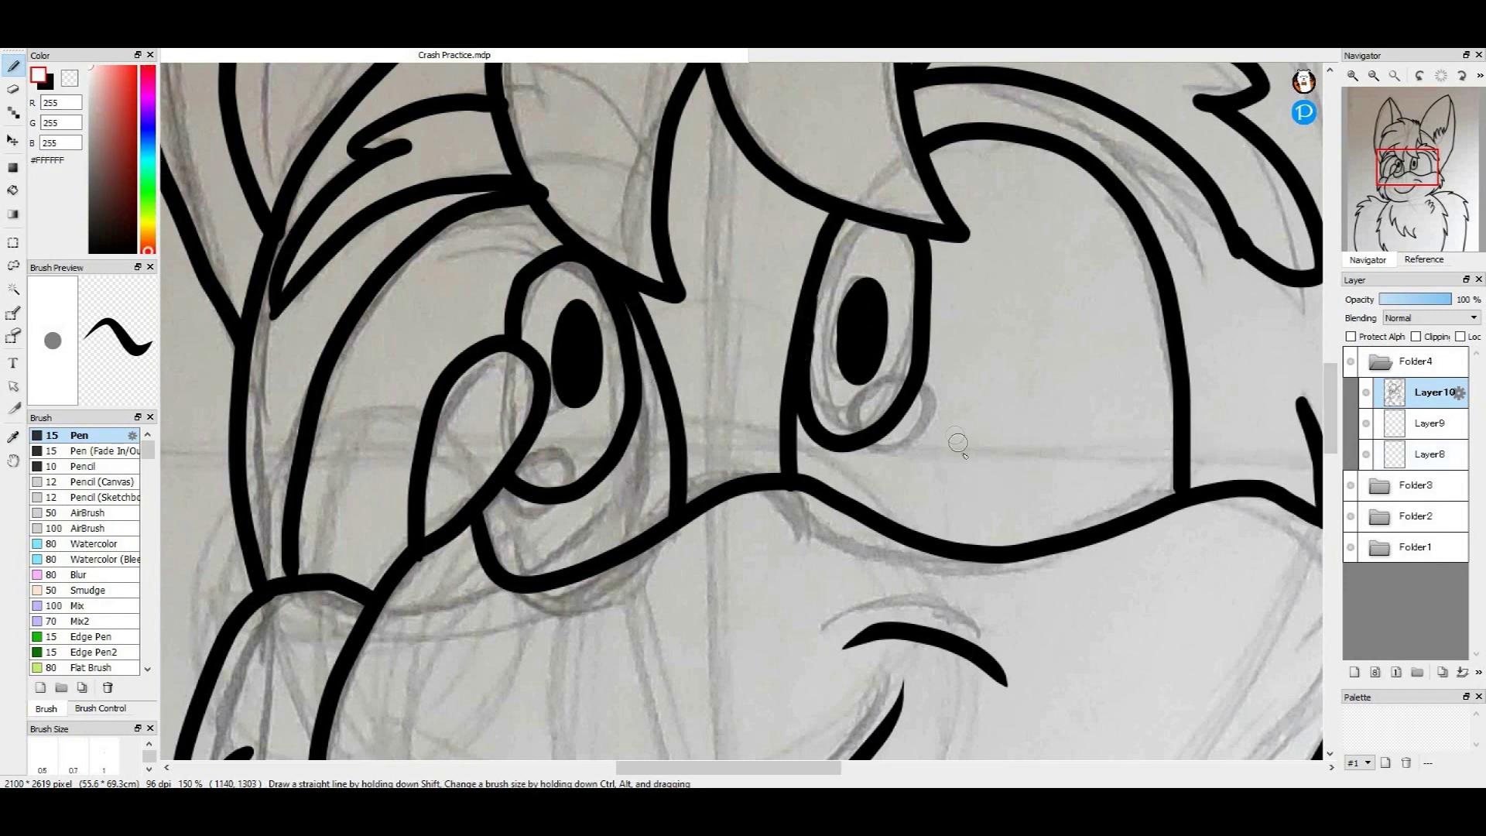
key(ctrl+z)
key(ctrl+z)
key(ctrl+z)
key(ctrl+z)
key(ctrl+z)
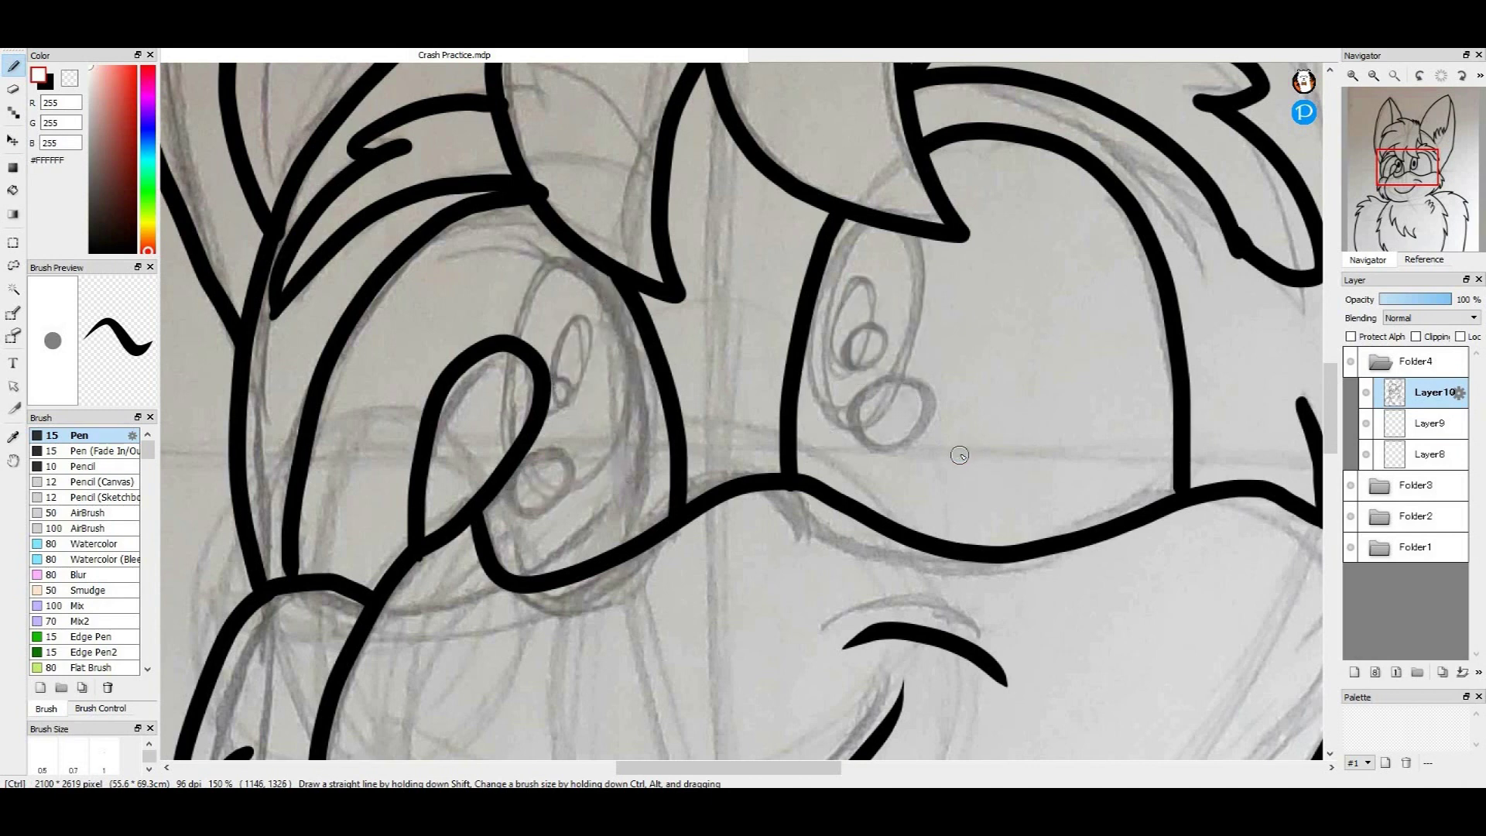
key(x)
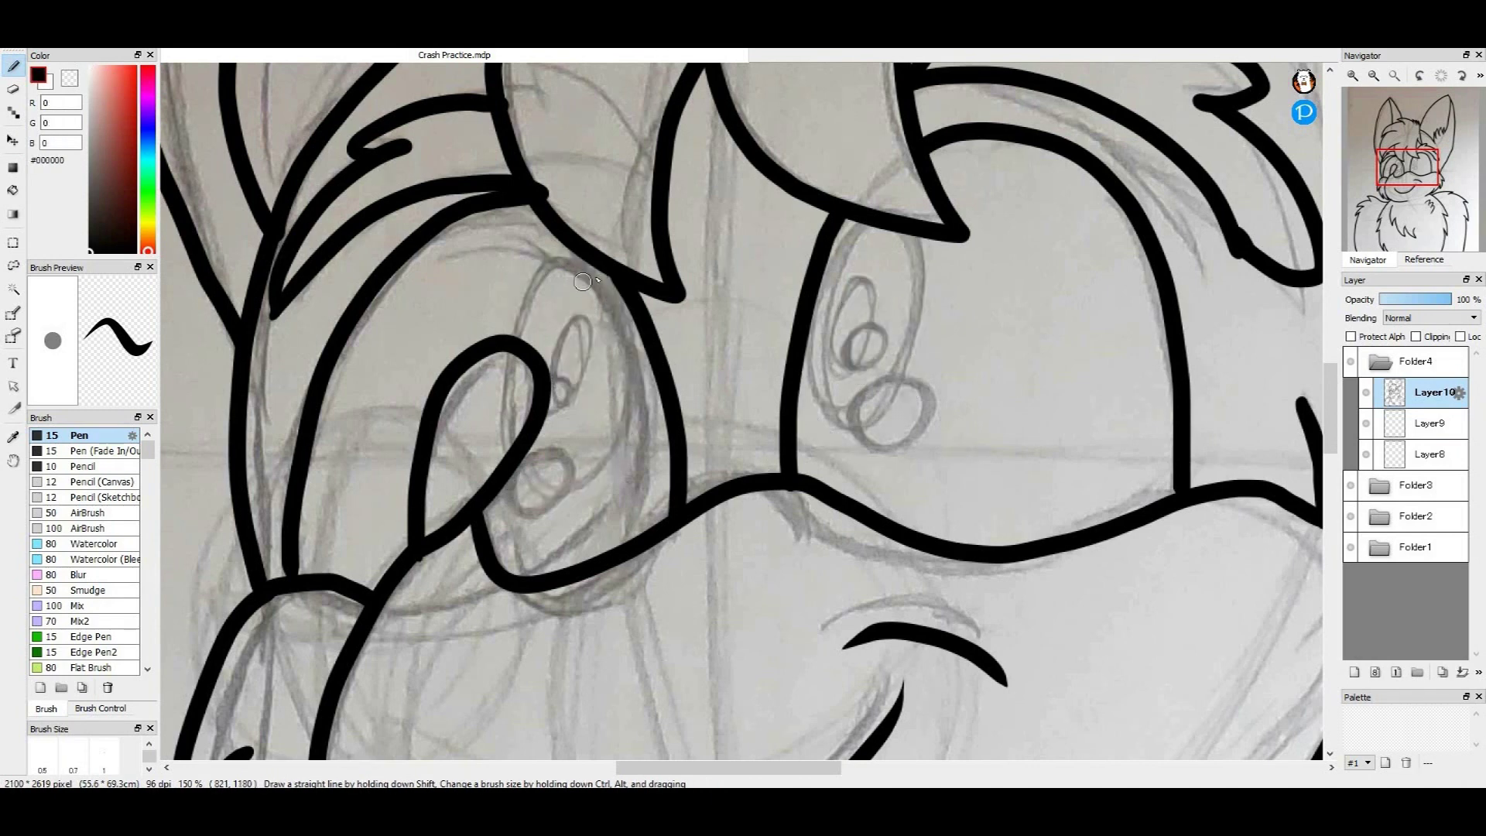
- Try to redraw the left iris outline, then undo its strokes
mouse_move(604, 277)
mouse_down()
mouse_move(546, 253)
mouse_move(504, 326)
mouse_up()
mouse_move(619, 293)
mouse_down()
mouse_move(571, 500)
mouse_move(517, 475)
mouse_up()
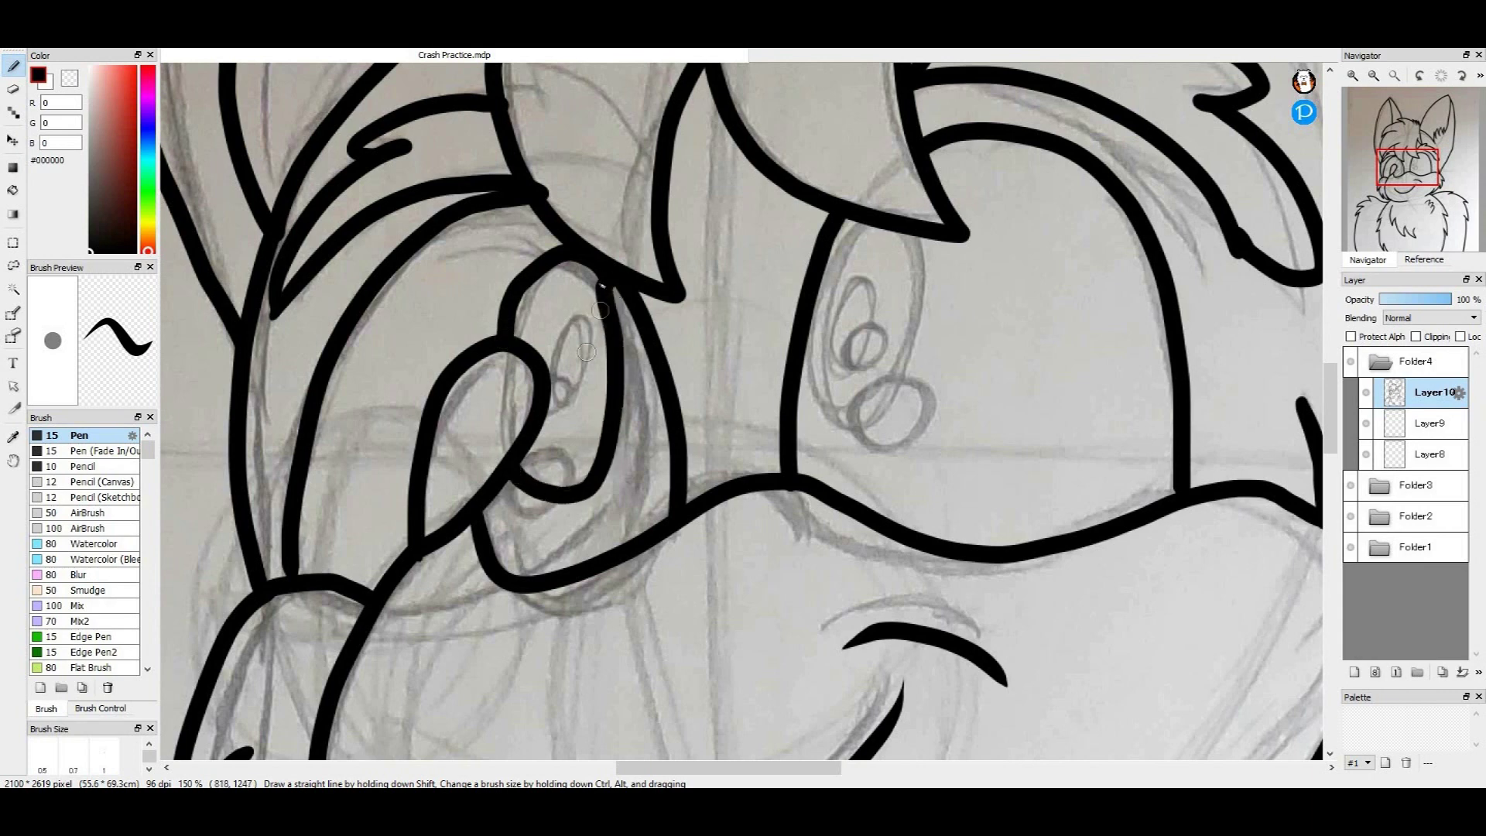
drag(593, 262, 609, 335)
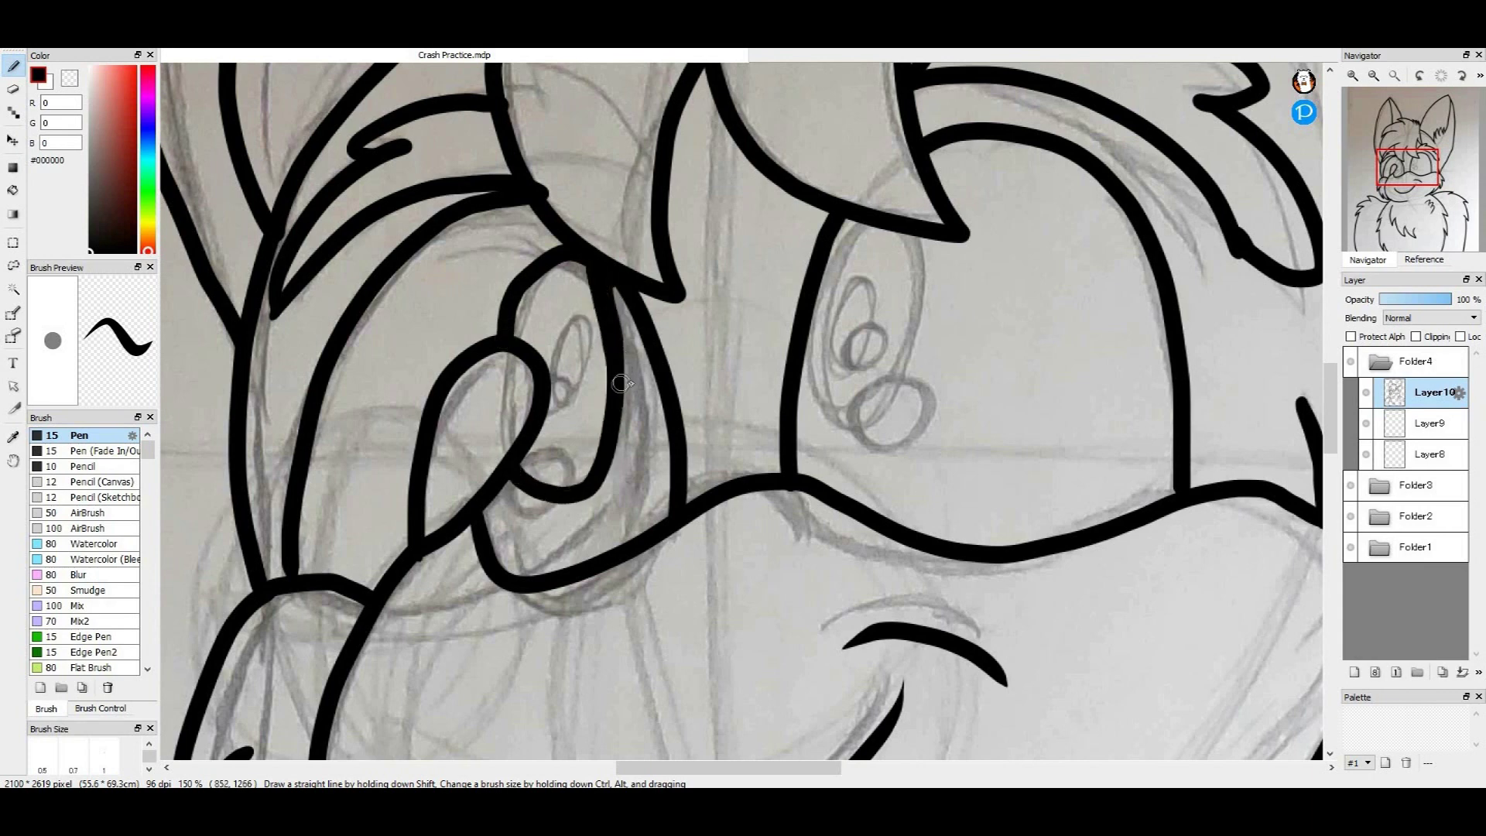
key(ctrl+z)
key(ctrl+z)
key(ctrl+z)
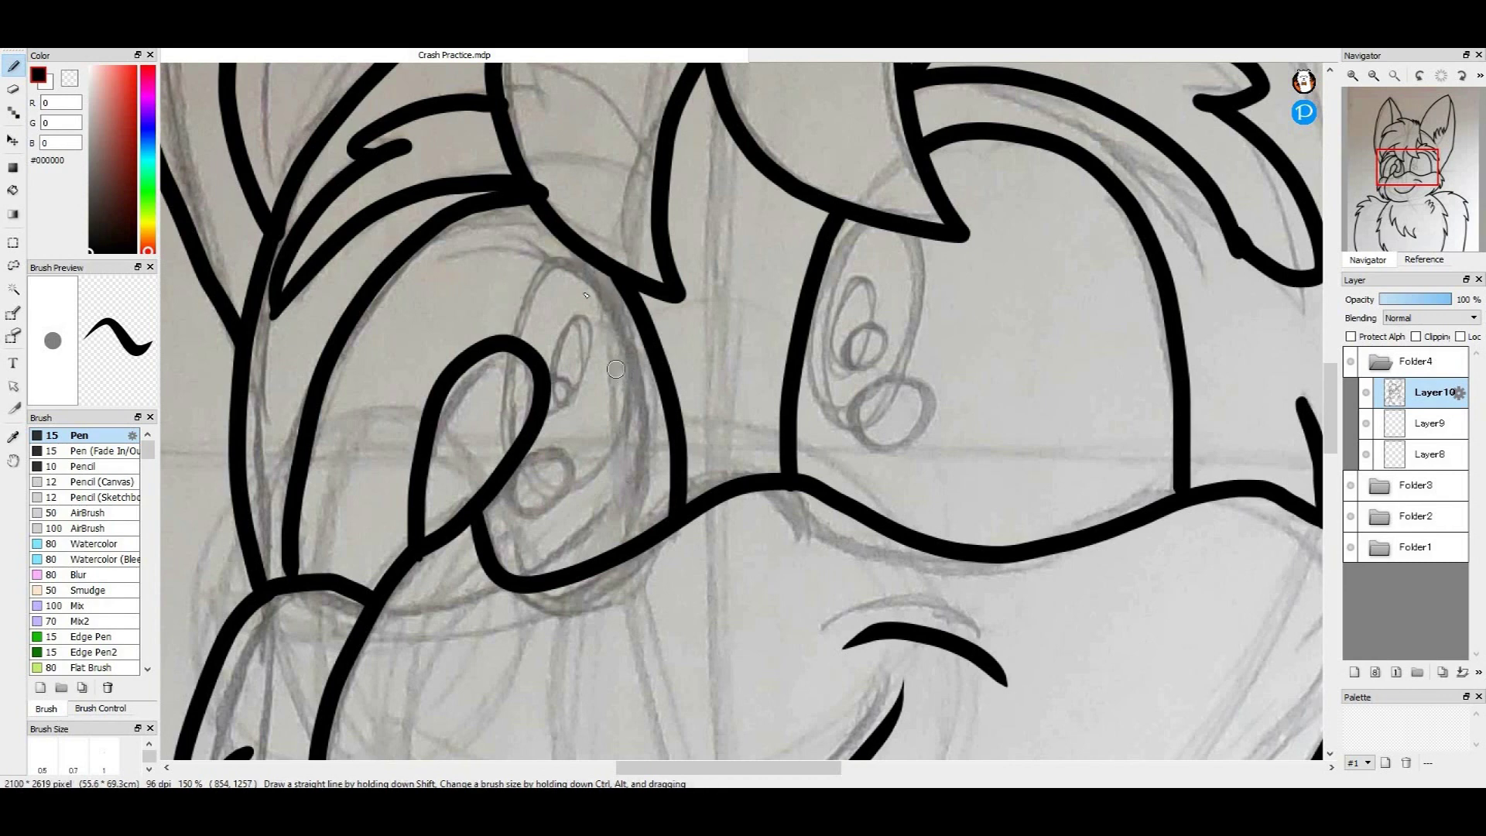
- Ink the iris outlines in the left and right eyes, then make Layer9 the active layer
mouse_move(514, 349)
mouse_down()
mouse_move(541, 274)
mouse_move(631, 356)
mouse_move(588, 495)
mouse_move(513, 483)
mouse_up()
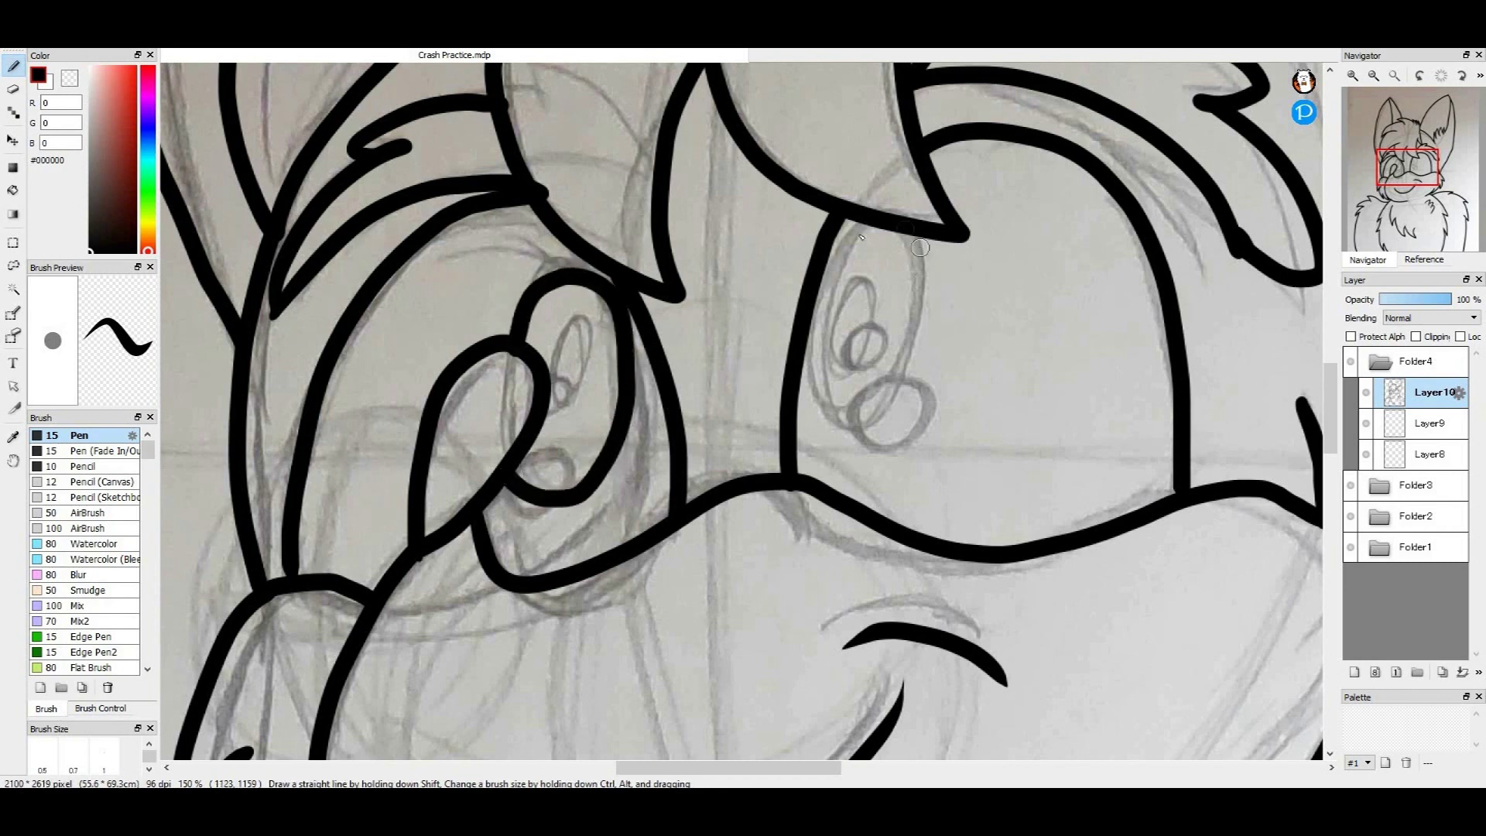
mouse_move(874, 223)
mouse_down()
mouse_move(829, 302)
mouse_move(928, 391)
mouse_move(938, 243)
mouse_up()
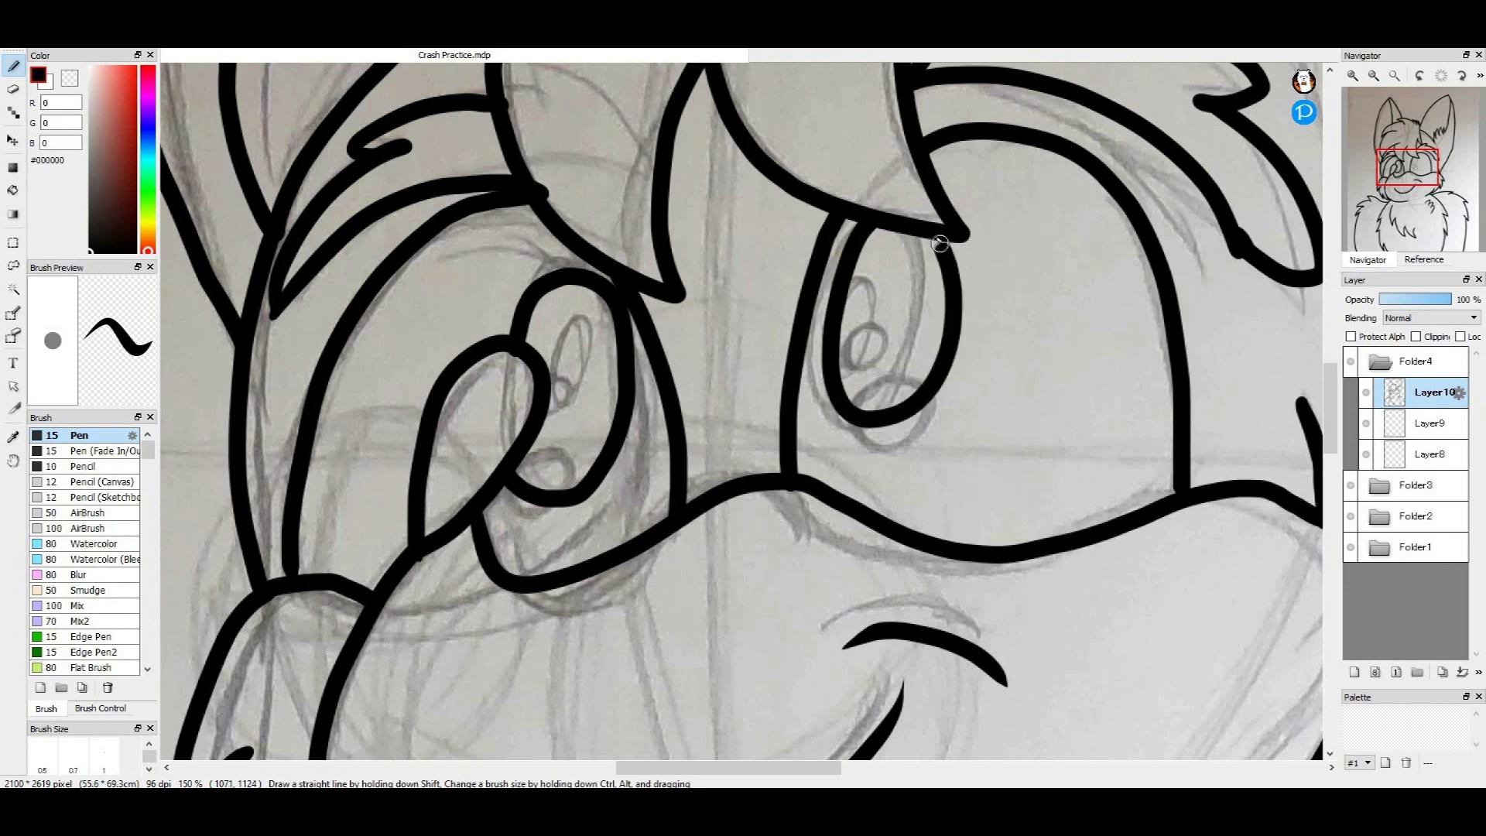
click(1392, 433)
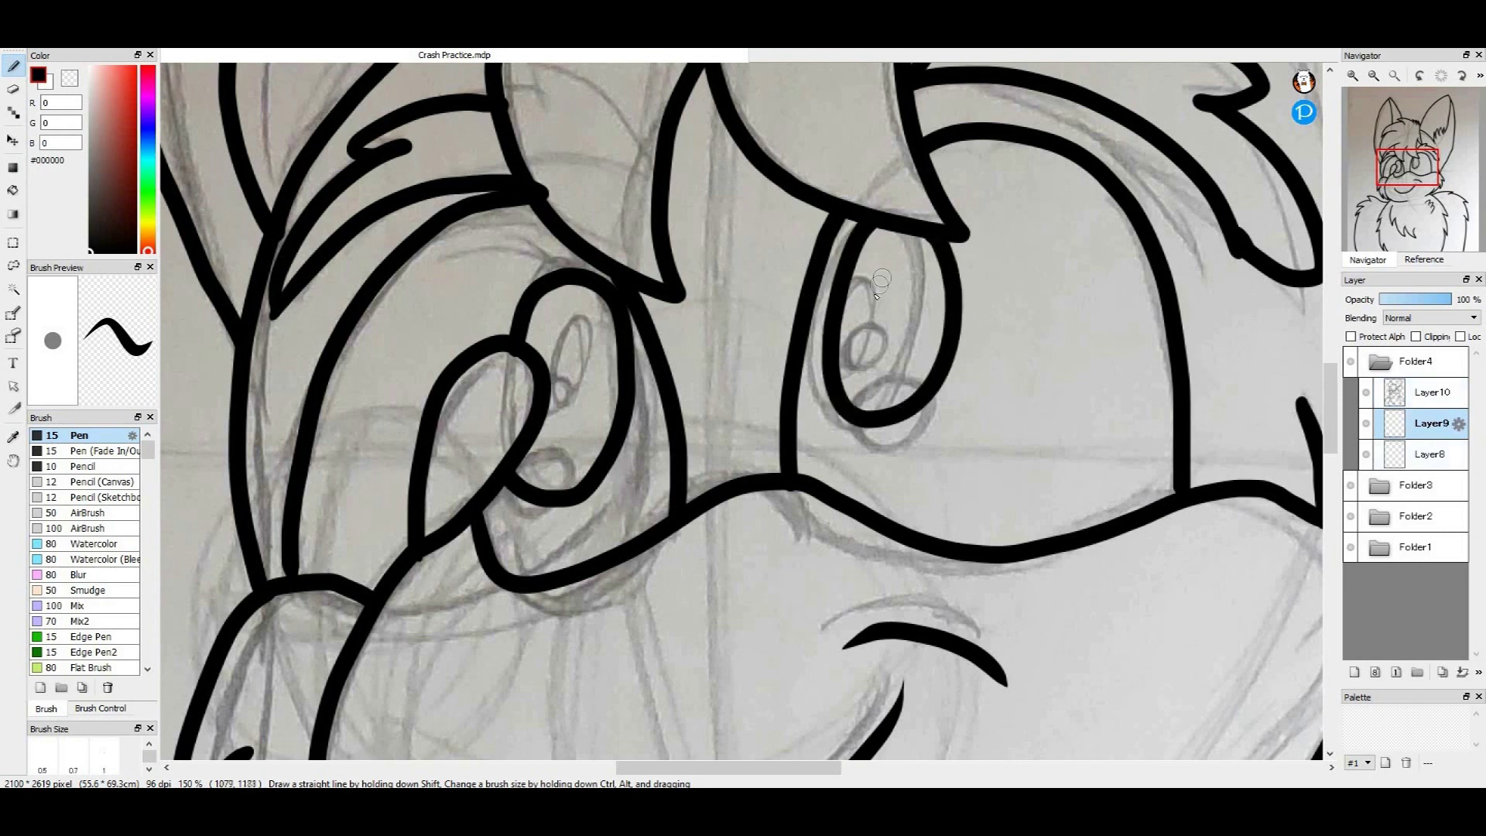
- Try to ink solid black pupils in both eyes on Layer9, then undo them and keep black as the drawing colour
mouse_move(878, 281)
mouse_down()
mouse_move(873, 337)
mouse_move(890, 287)
mouse_up()
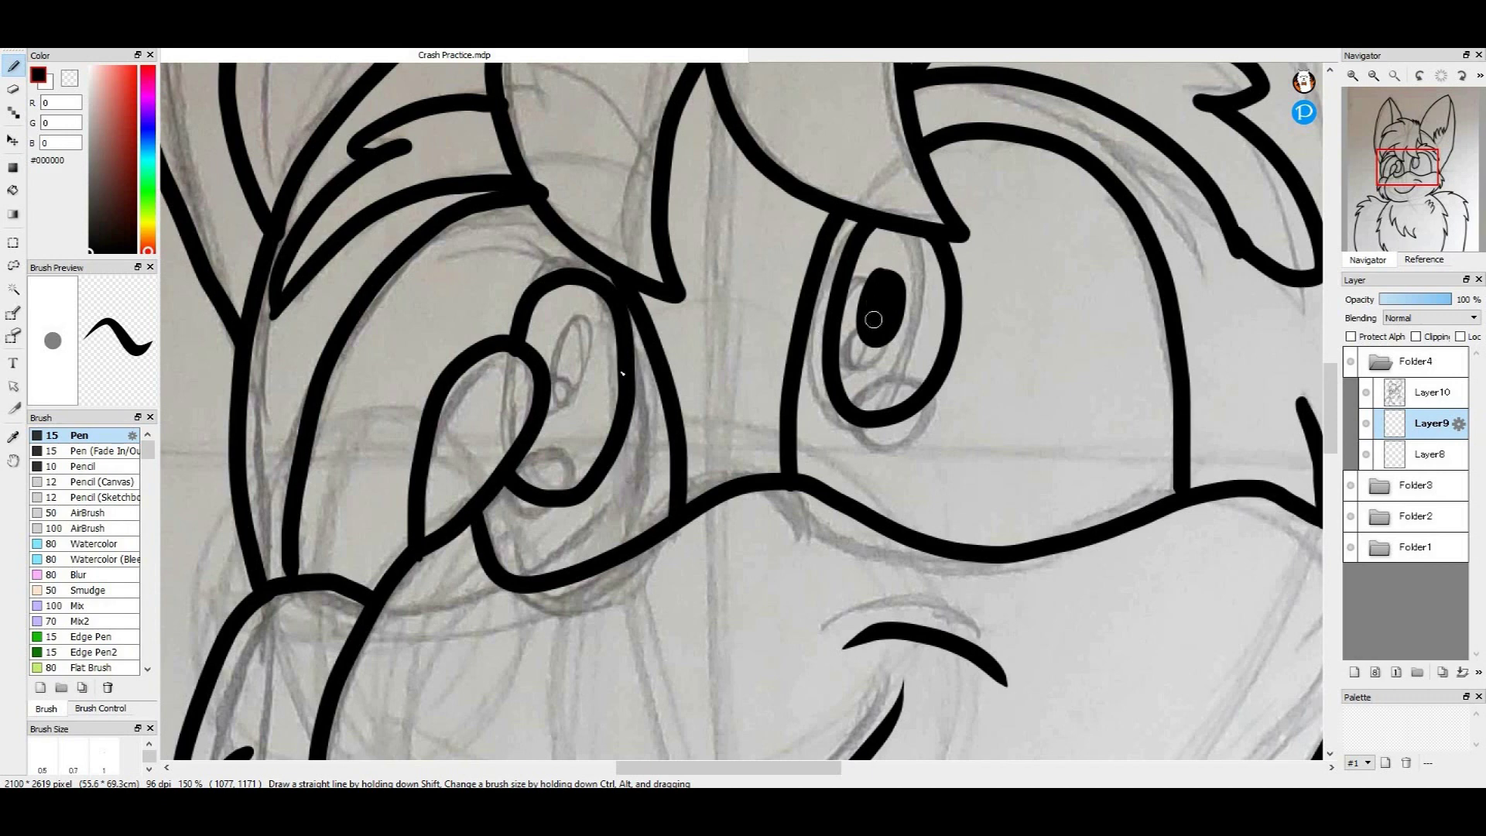
drag(582, 388, 583, 410)
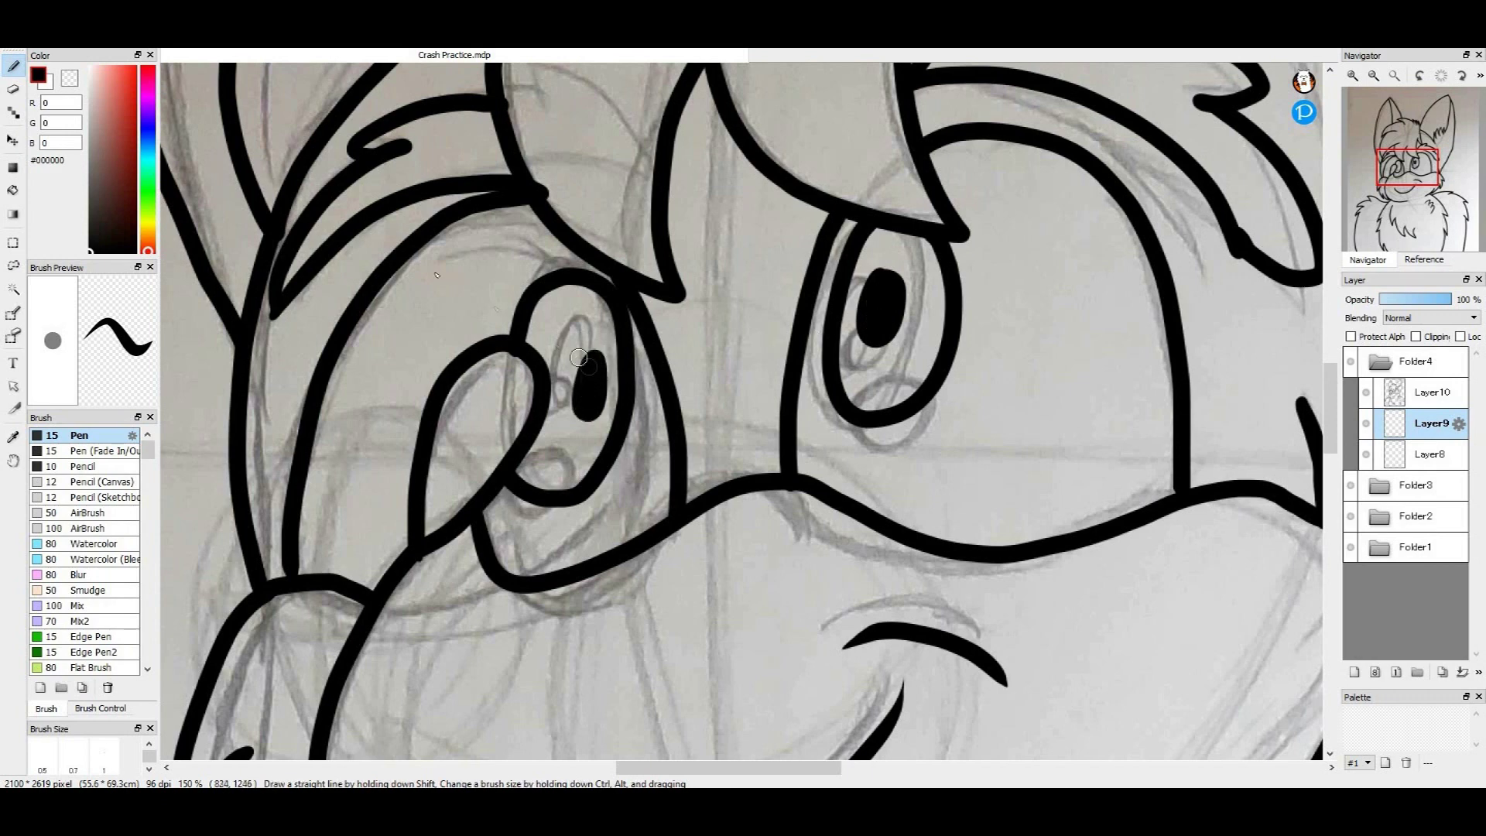
click(51, 81)
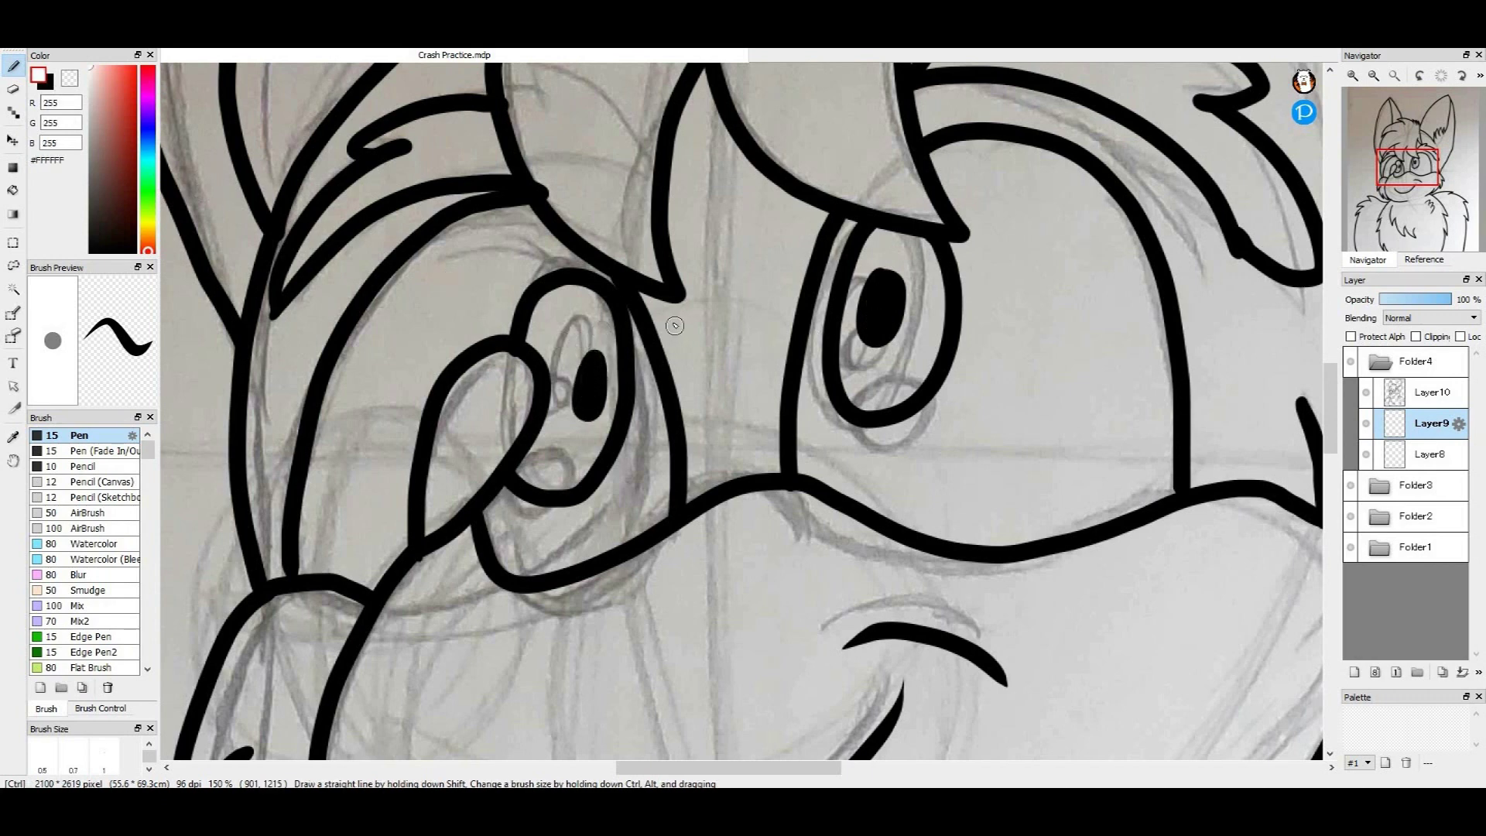
key(ctrl+z)
key(ctrl+z)
click(52, 82)
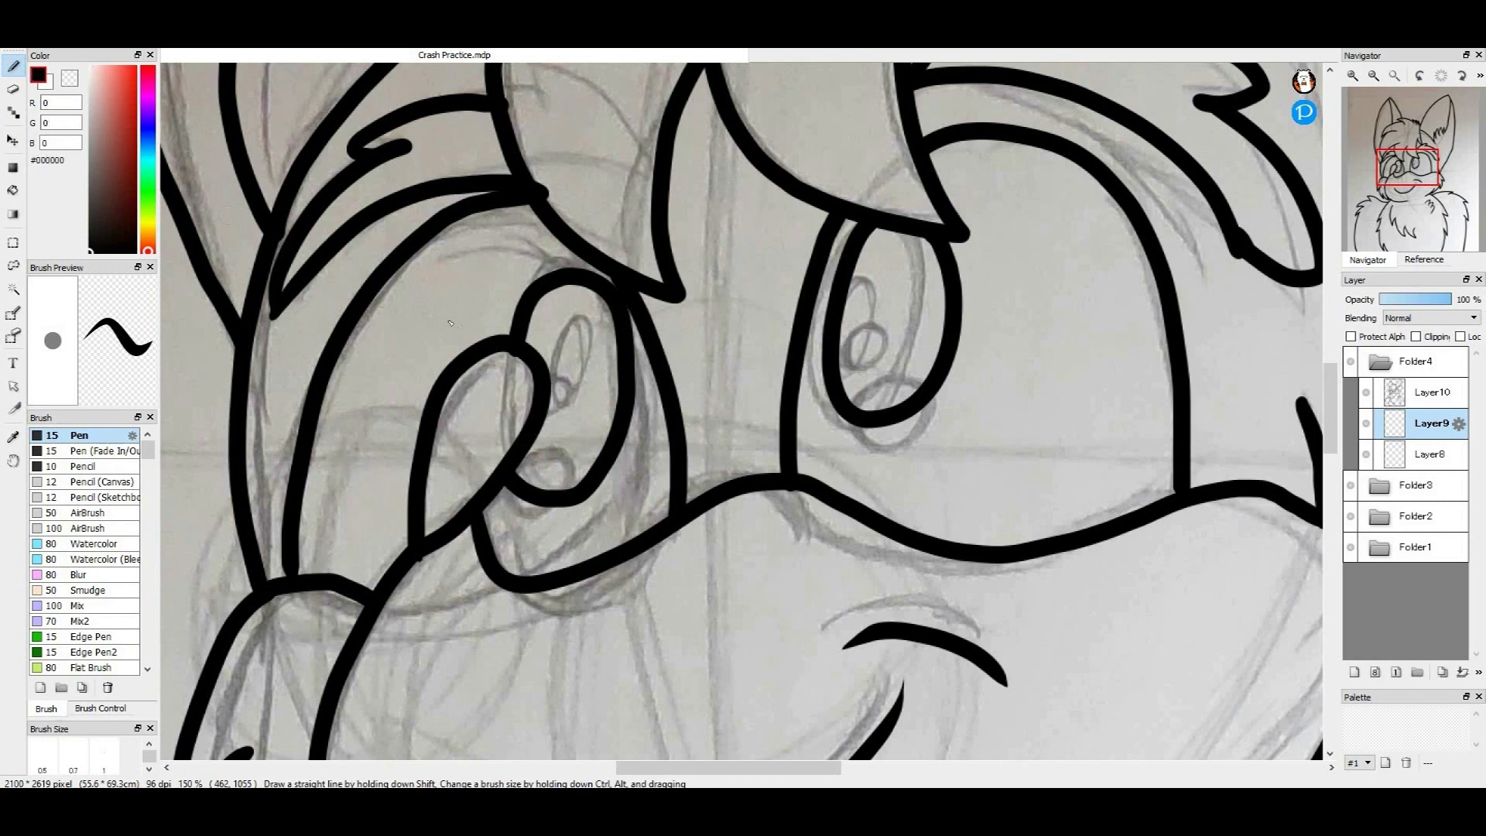
- Ink tall solid black pupils in both eyes on Layer9 and make white the drawing colour
mouse_move(578, 355)
mouse_down()
mouse_move(586, 418)
mouse_move(577, 372)
mouse_up()
mouse_move(867, 291)
mouse_down()
mouse_move(859, 340)
mouse_move(875, 294)
mouse_move(871, 316)
mouse_up()
click(51, 82)
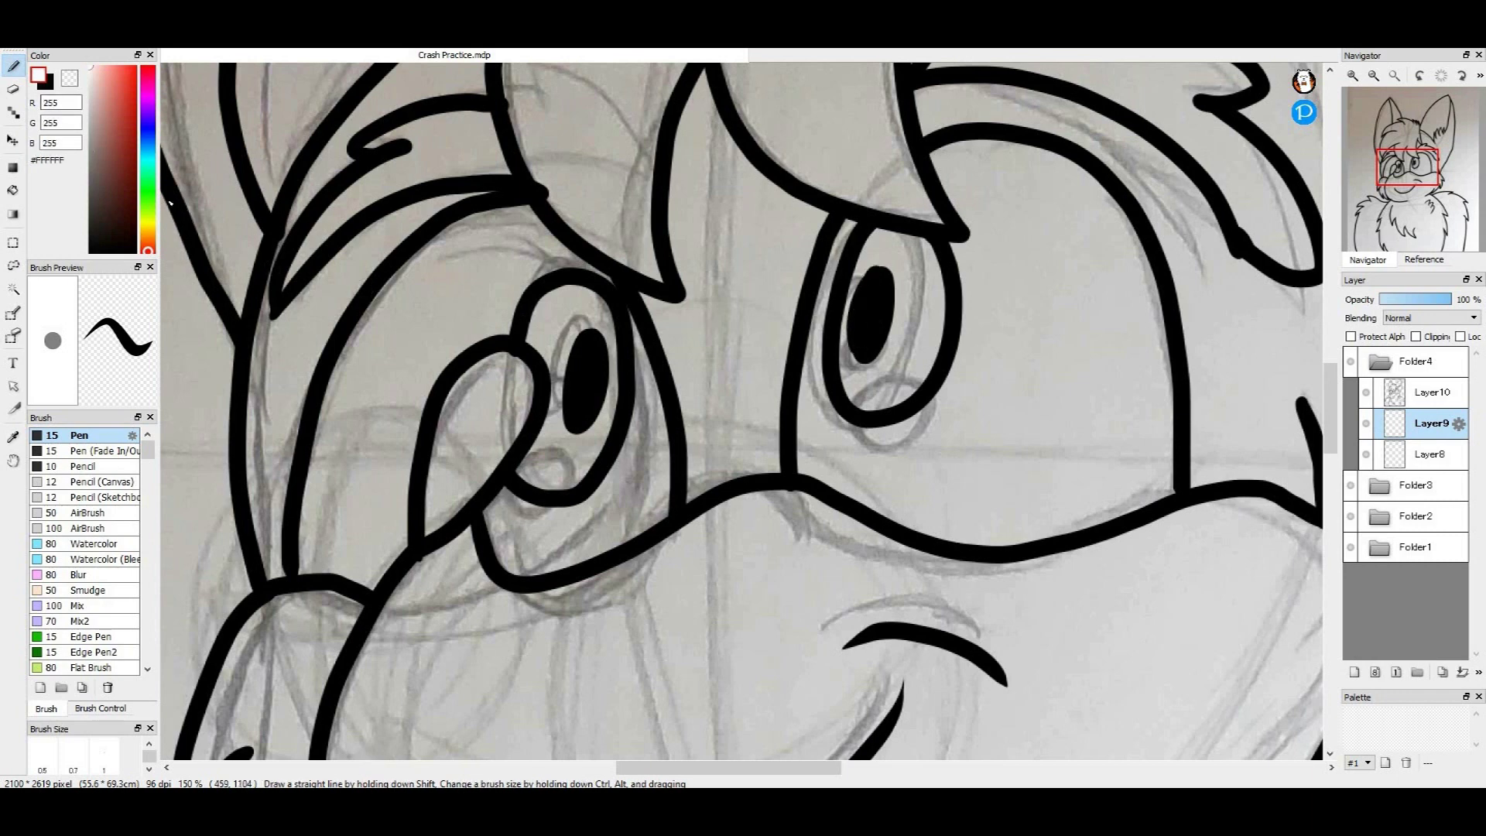
- Try white highlights below the pupils and at the left iris's lower edge, then undo them
drag(529, 506, 544, 493)
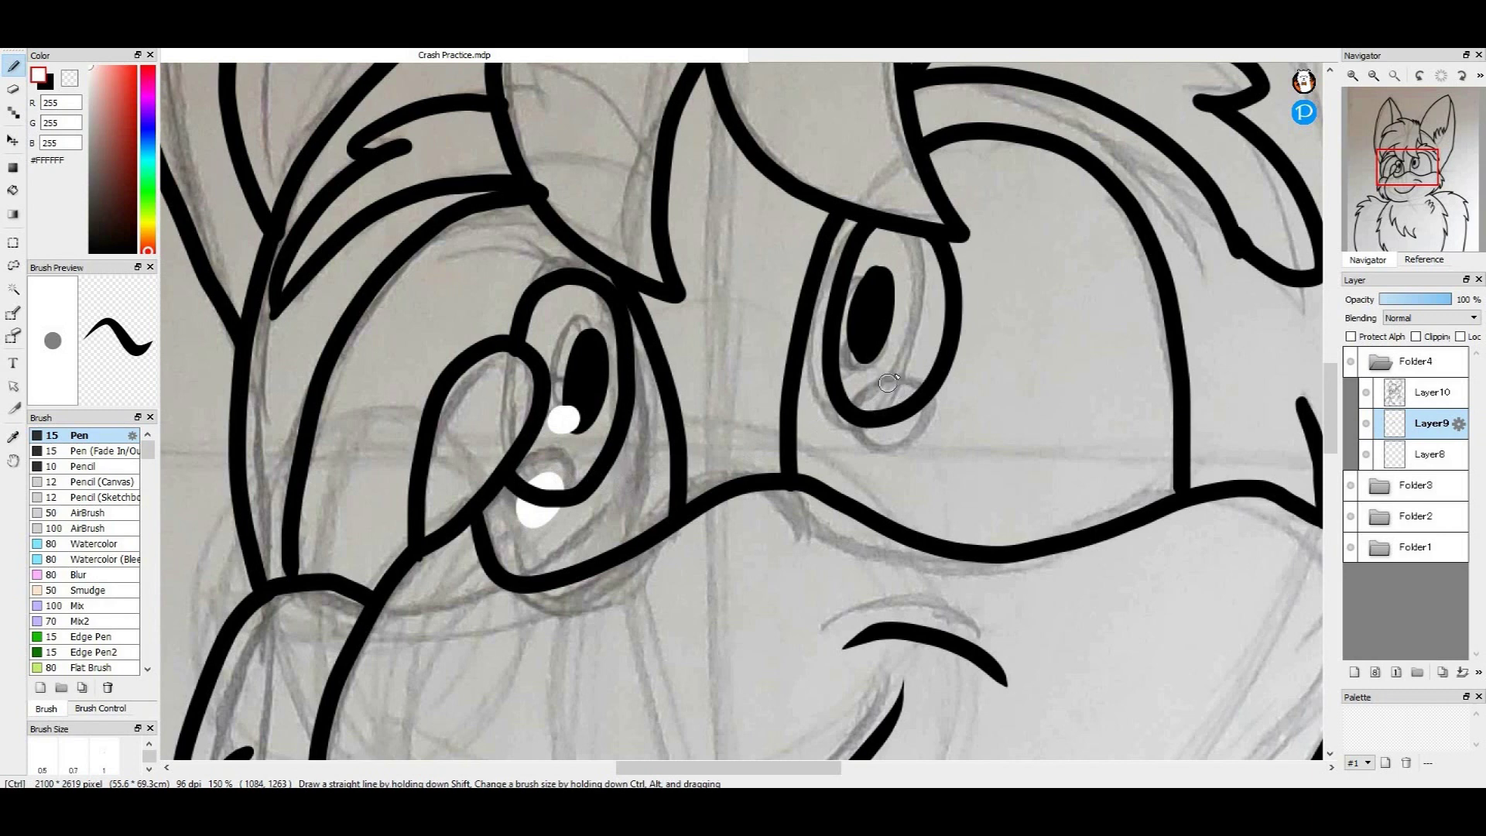
key(ctrl+z)
key(ctrl+z)
mouse_move(873, 344)
mouse_down()
mouse_move(877, 360)
mouse_move(884, 345)
mouse_up()
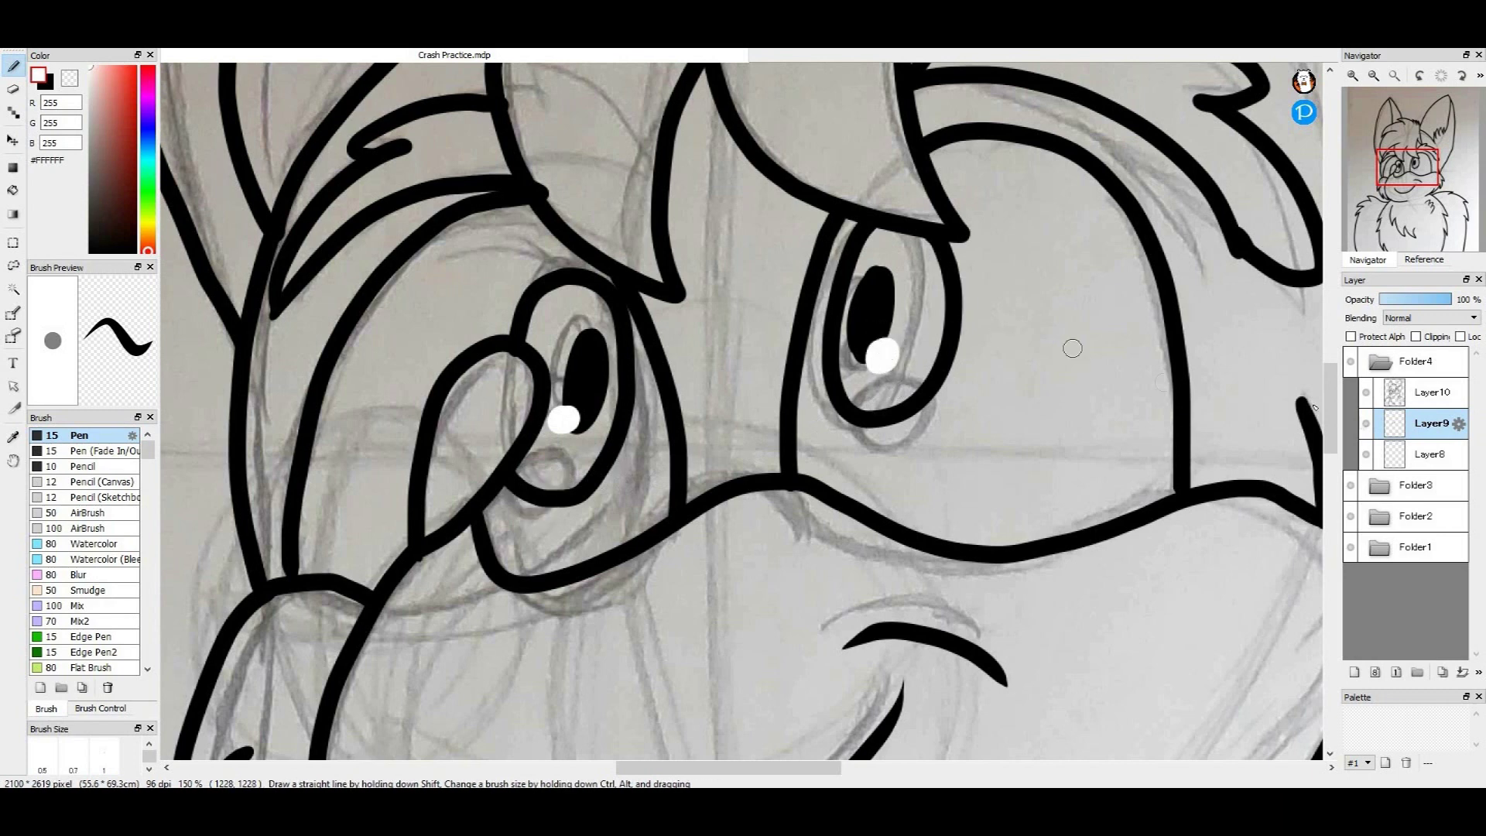
click(1430, 393)
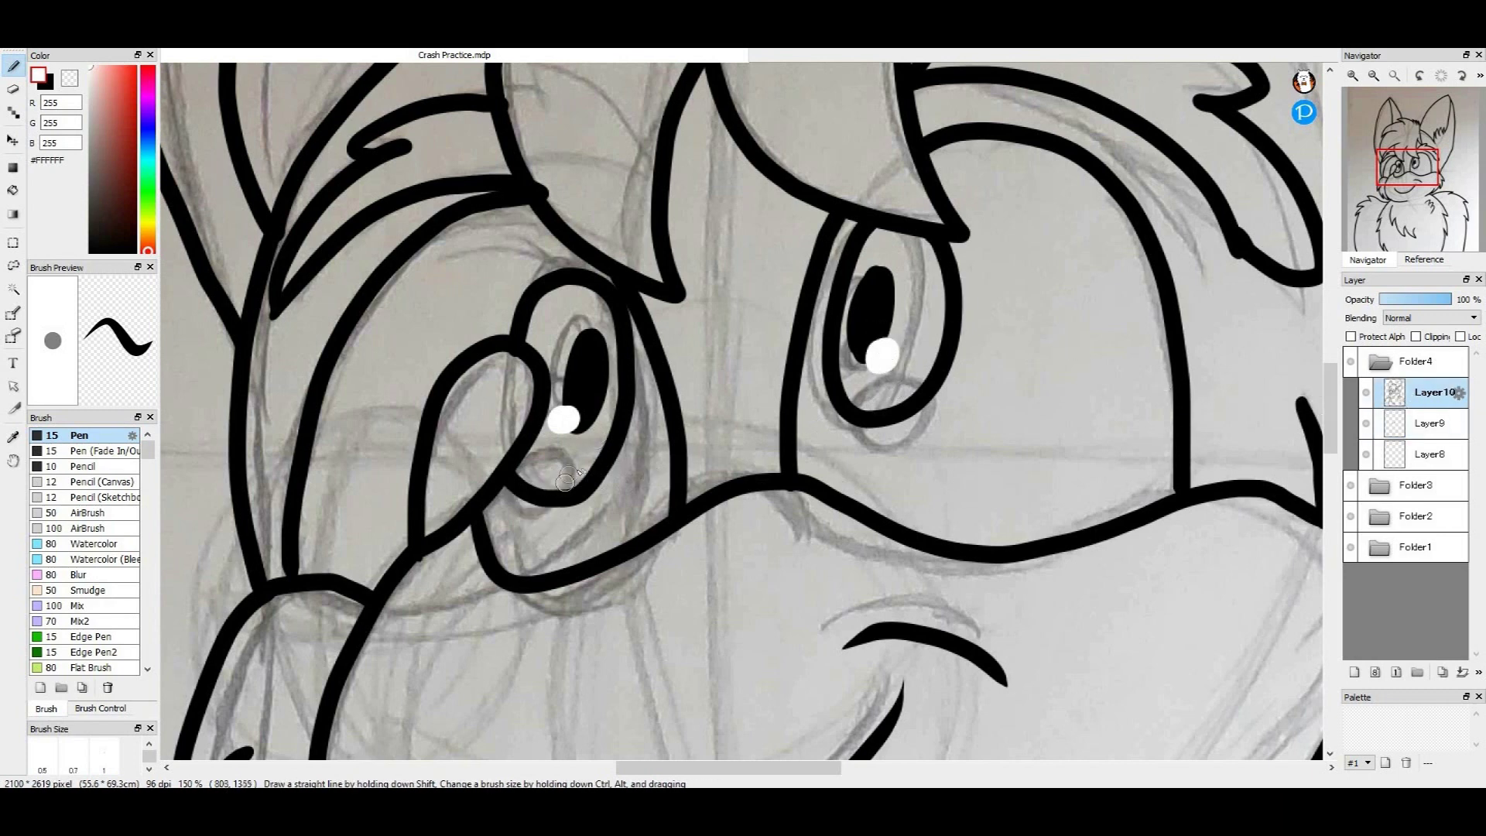
key(ctrl+z)
key(ctrl+z)
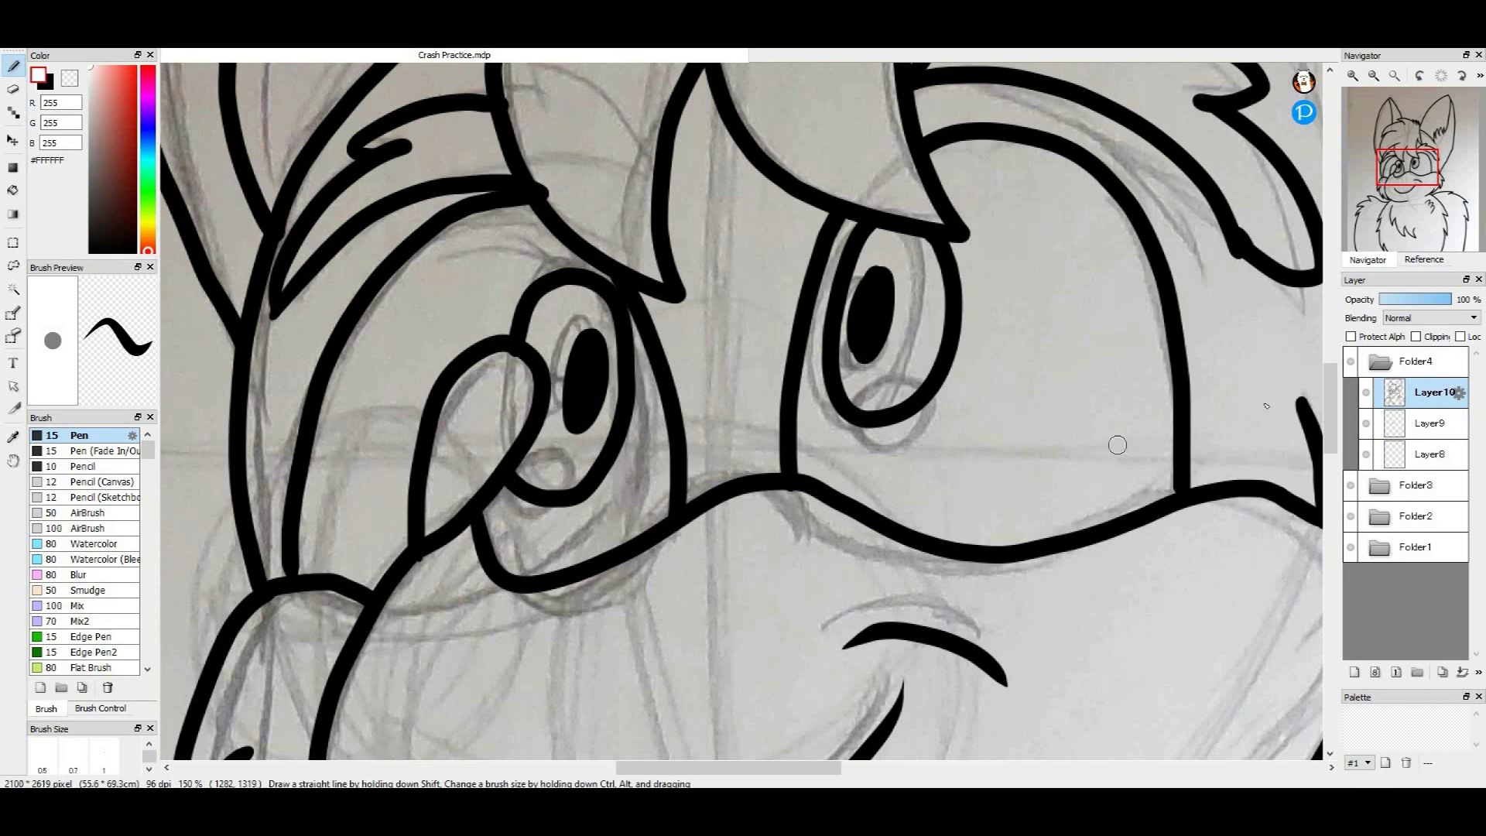
- Paint round white highlights over the upper part of both pupils on Layer9
double_click(1430, 423)
key(Return)
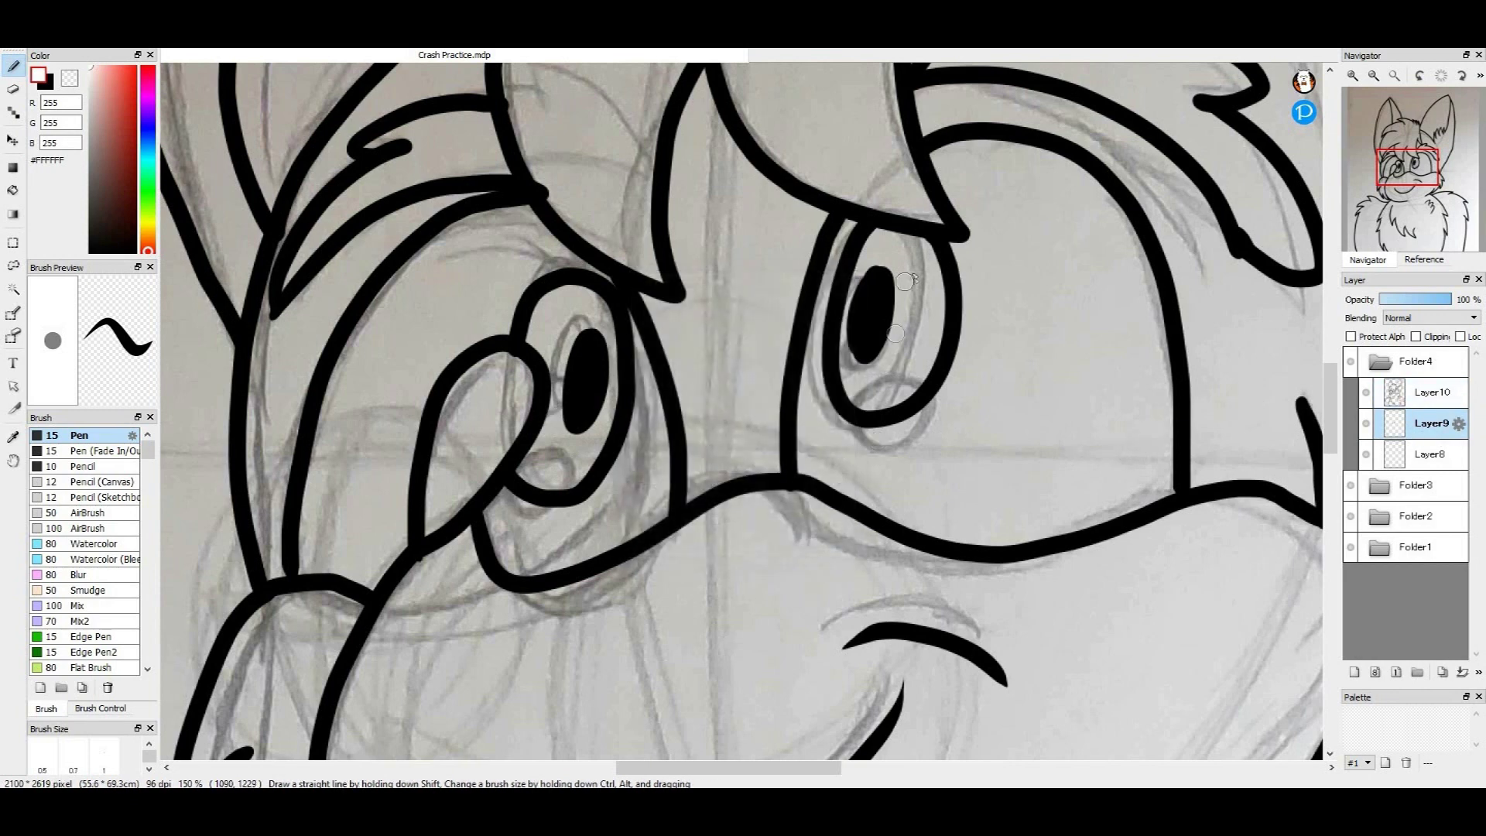
drag(896, 285, 890, 289)
drag(551, 348, 572, 357)
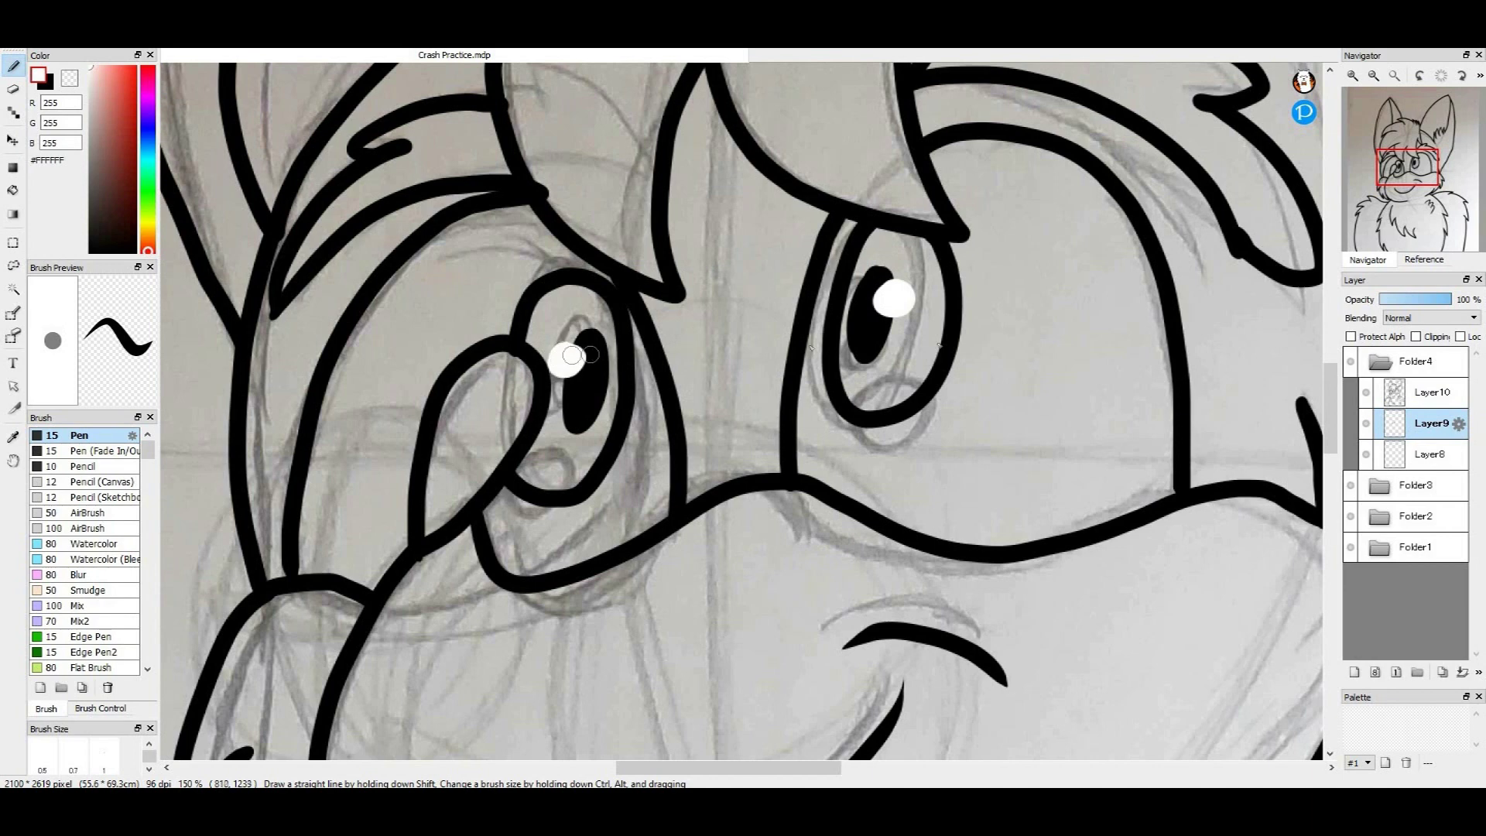
- Paint larger white highlights over the lower edges of both irises on Layer10
click(1430, 396)
mouse_move(954, 344)
mouse_down()
mouse_move(943, 331)
mouse_move(951, 347)
mouse_up()
key(ctrl+z)
mouse_move(878, 402)
mouse_down()
mouse_move(897, 430)
mouse_move(885, 406)
mouse_up()
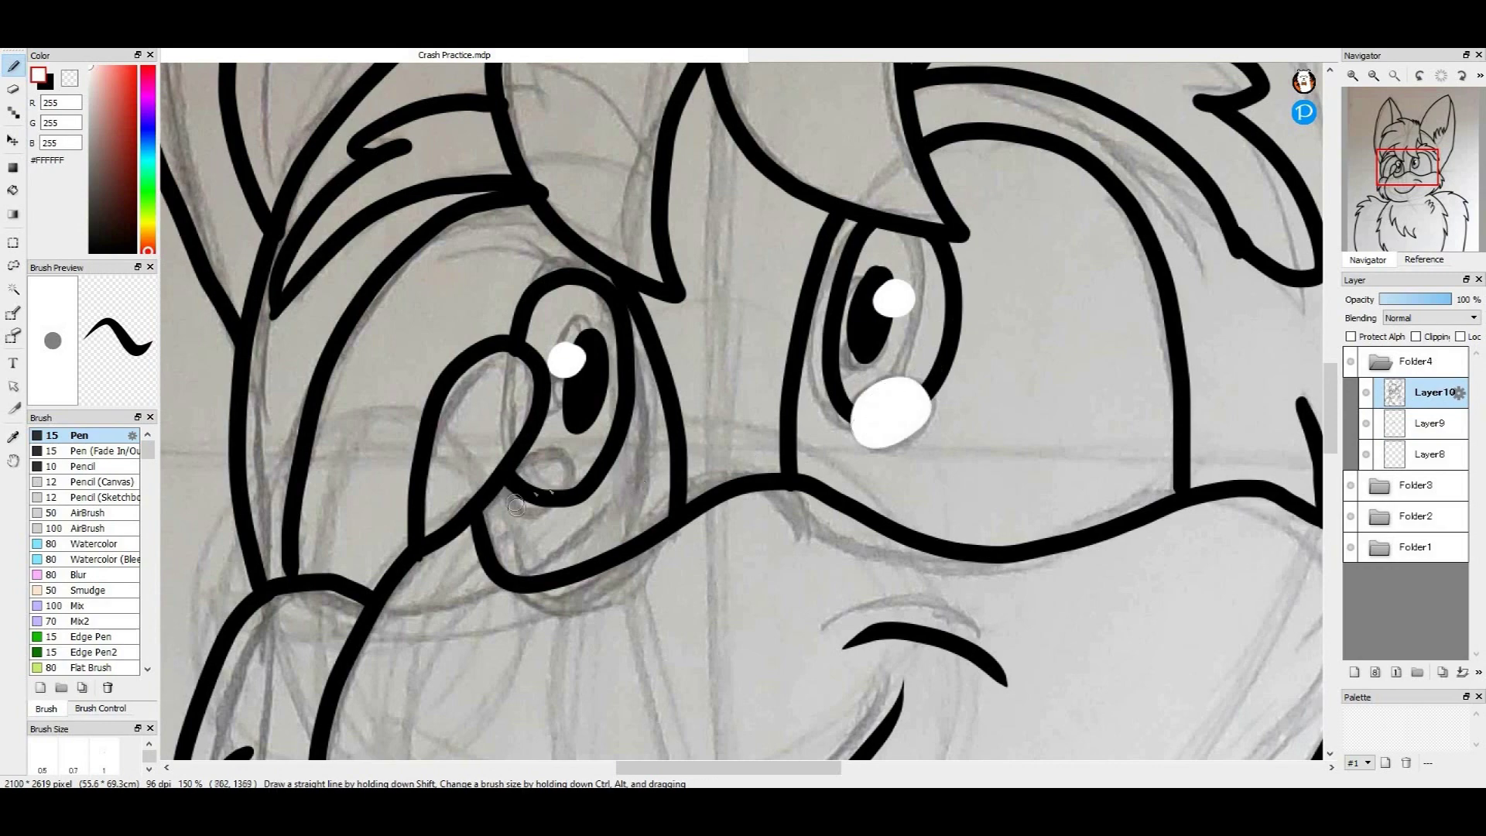
mouse_move(543, 479)
mouse_down()
mouse_move(542, 497)
mouse_move(559, 486)
mouse_up()
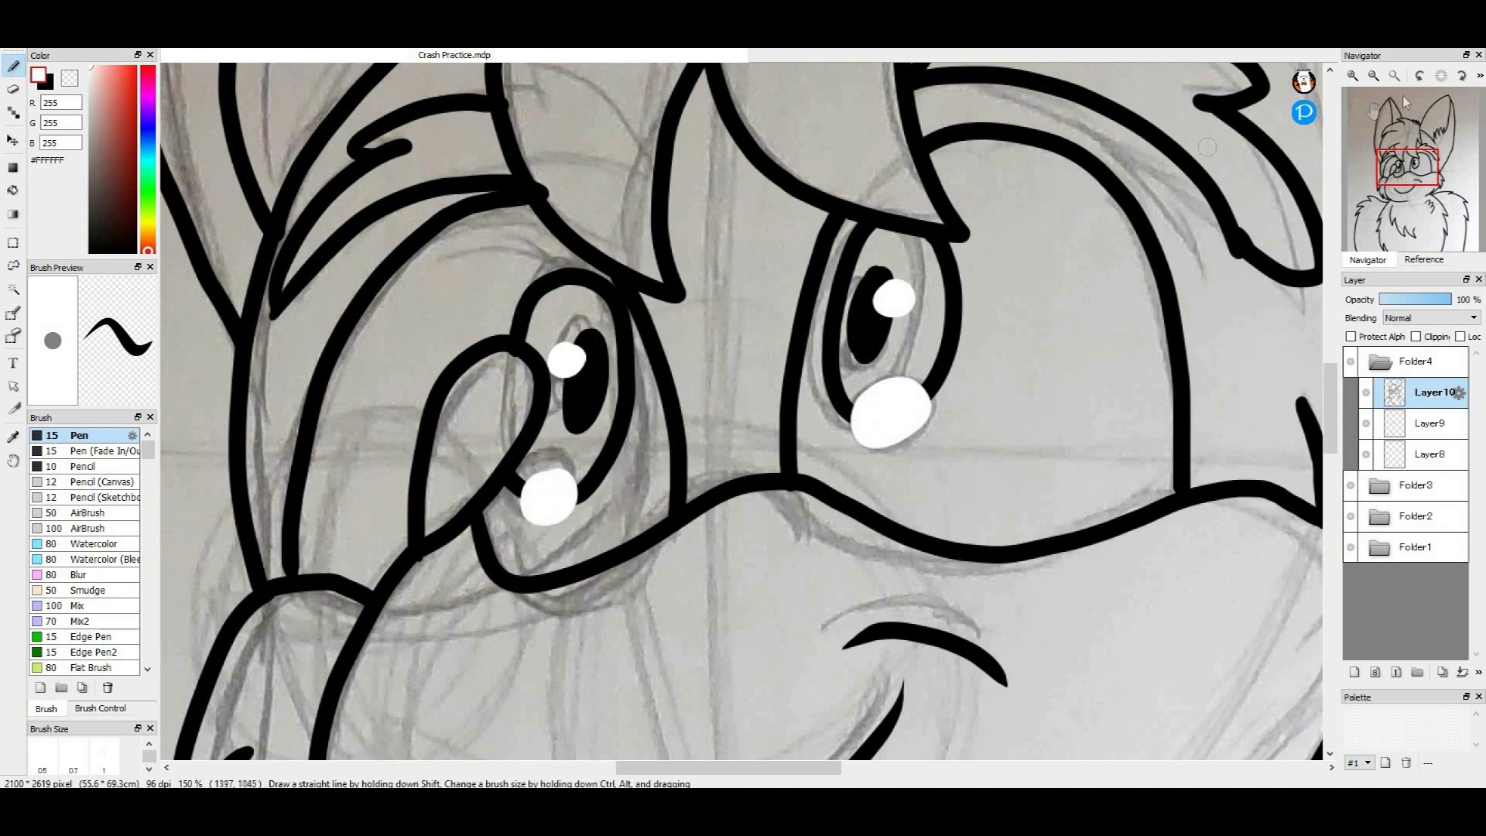
- Show the whole drawing and pick dark brown (118, 50, 41) from the reference image
click(1395, 77)
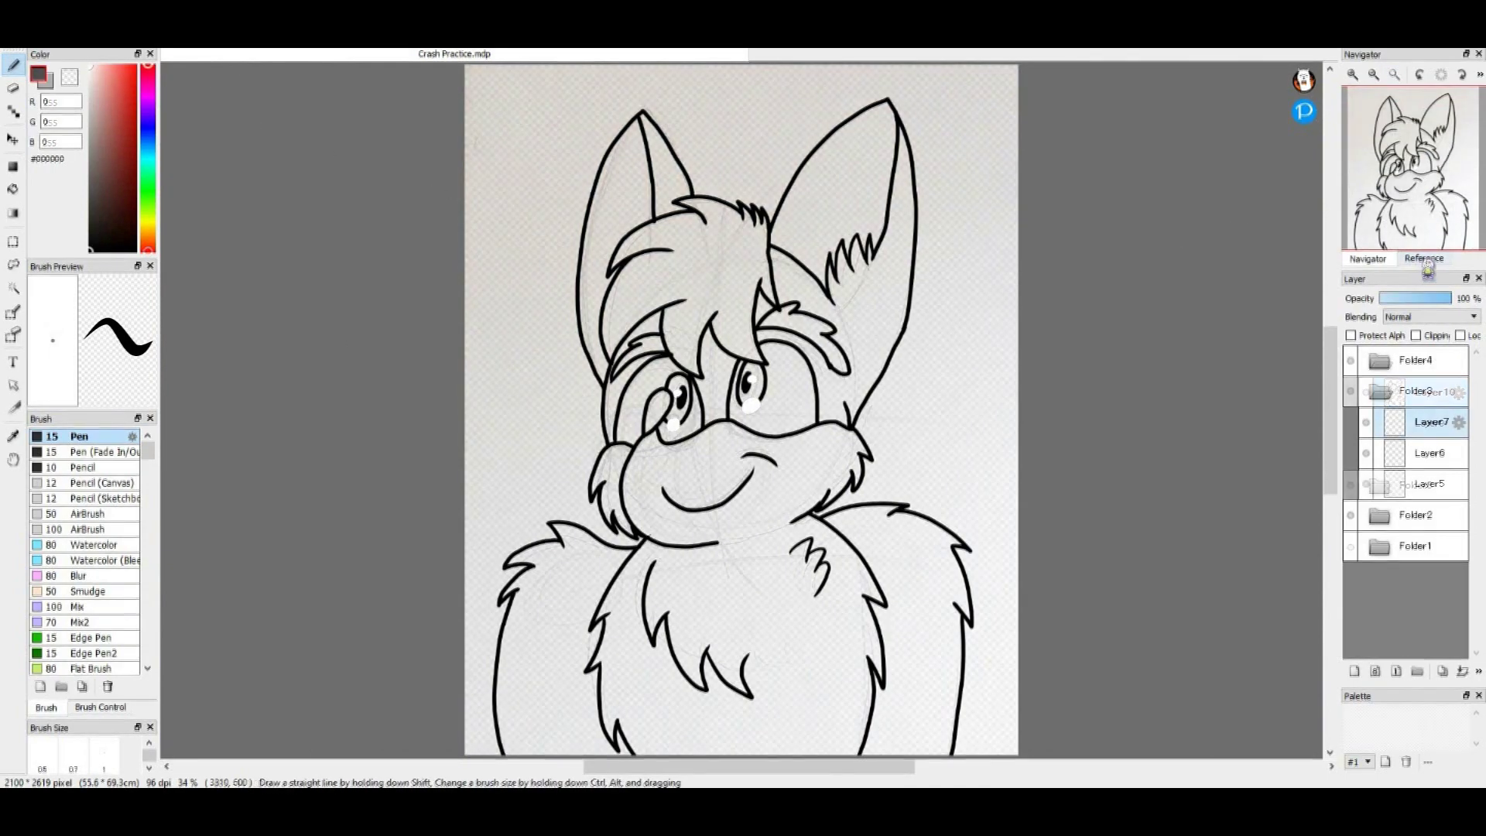
click(1426, 261)
click(1421, 164)
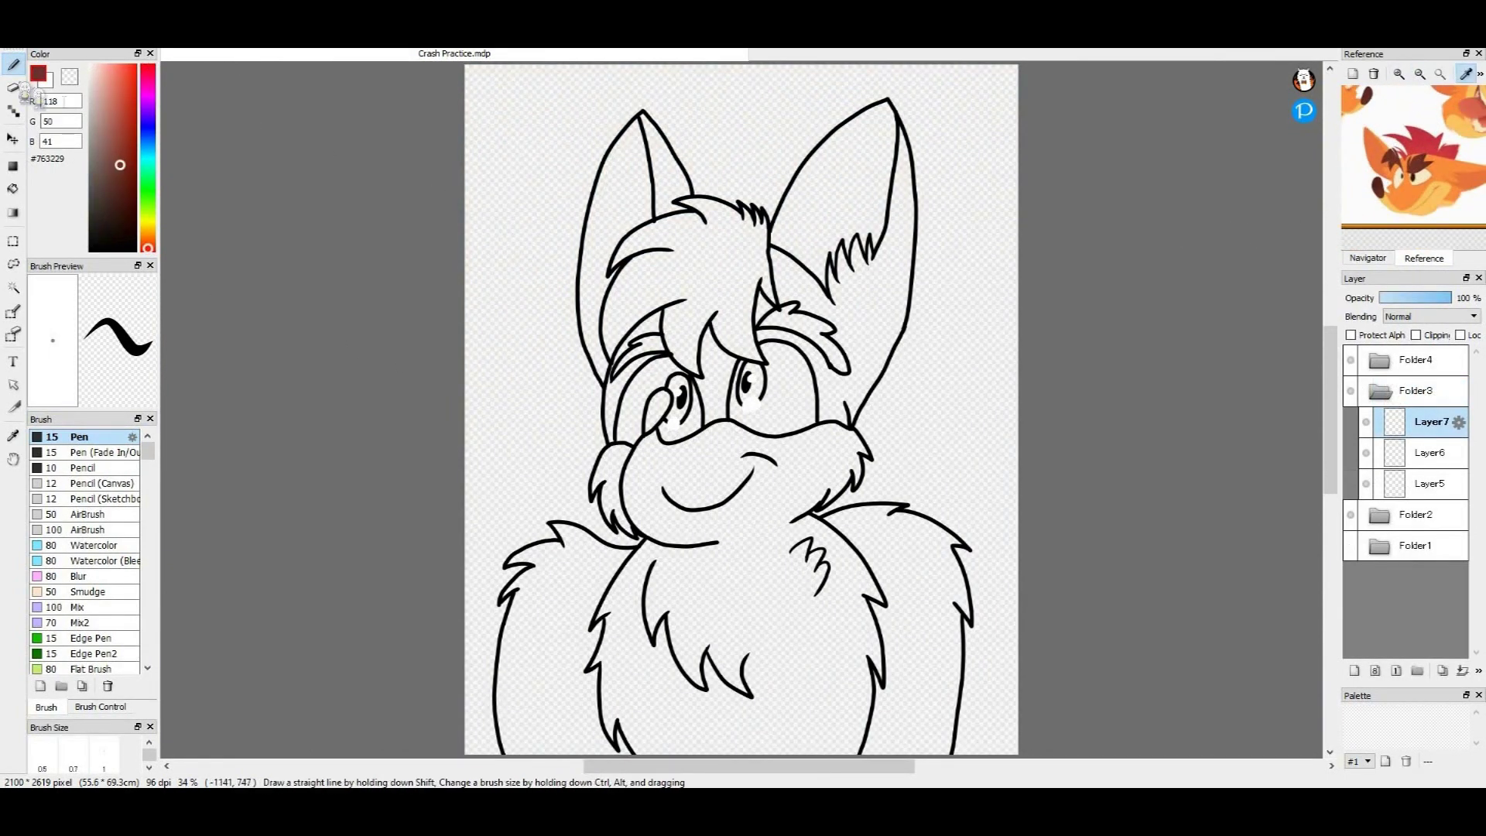
- Paint both eyebrows dark brown on Layer7 using the Pen at size 30
click(1368, 258)
click(1353, 75)
click(1352, 74)
click(1352, 75)
click(1427, 147)
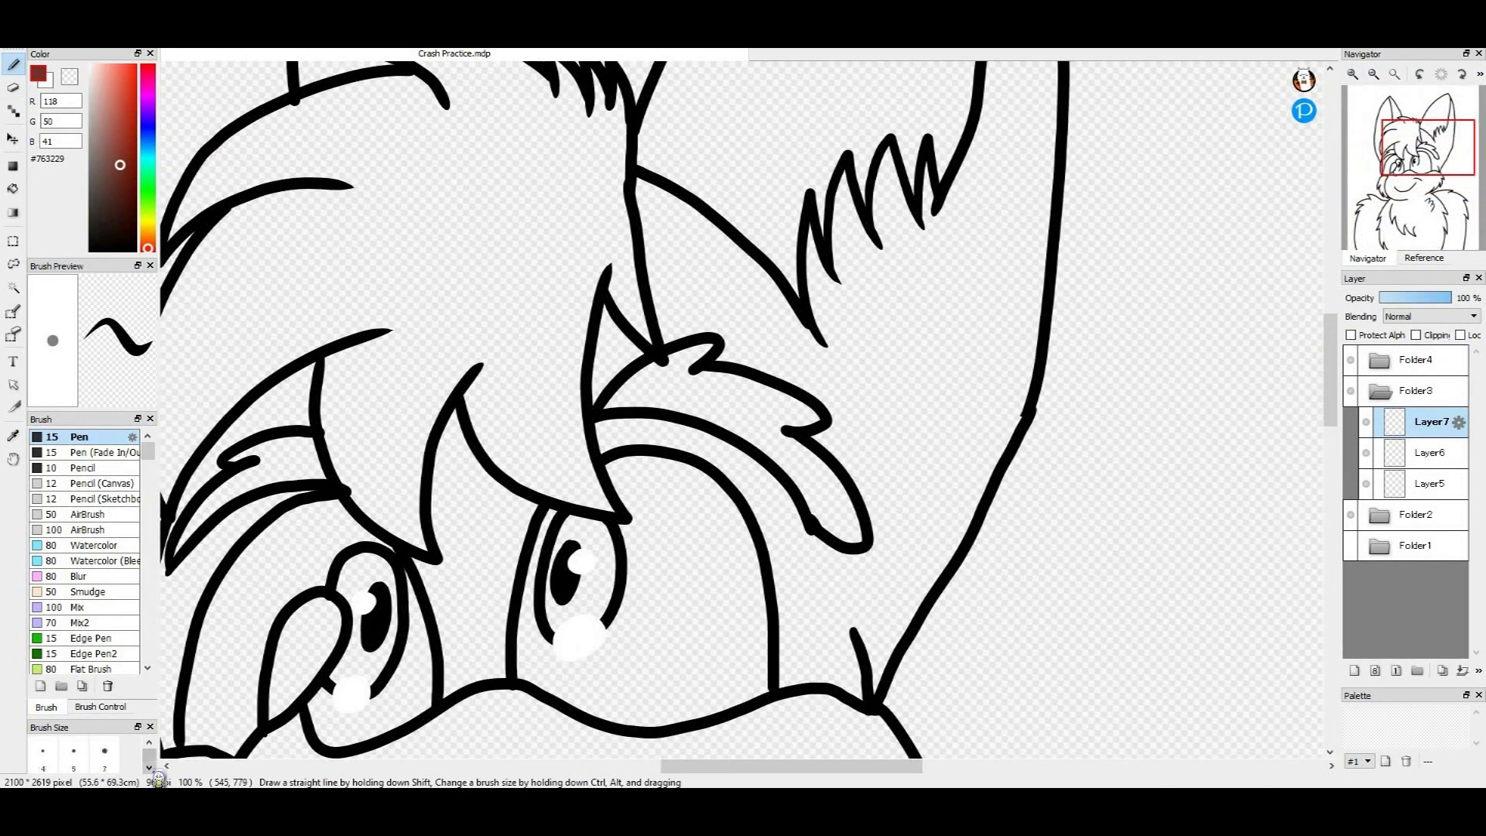
scroll(147, 754, down, 3)
click(105, 751)
drag(173, 553, 301, 456)
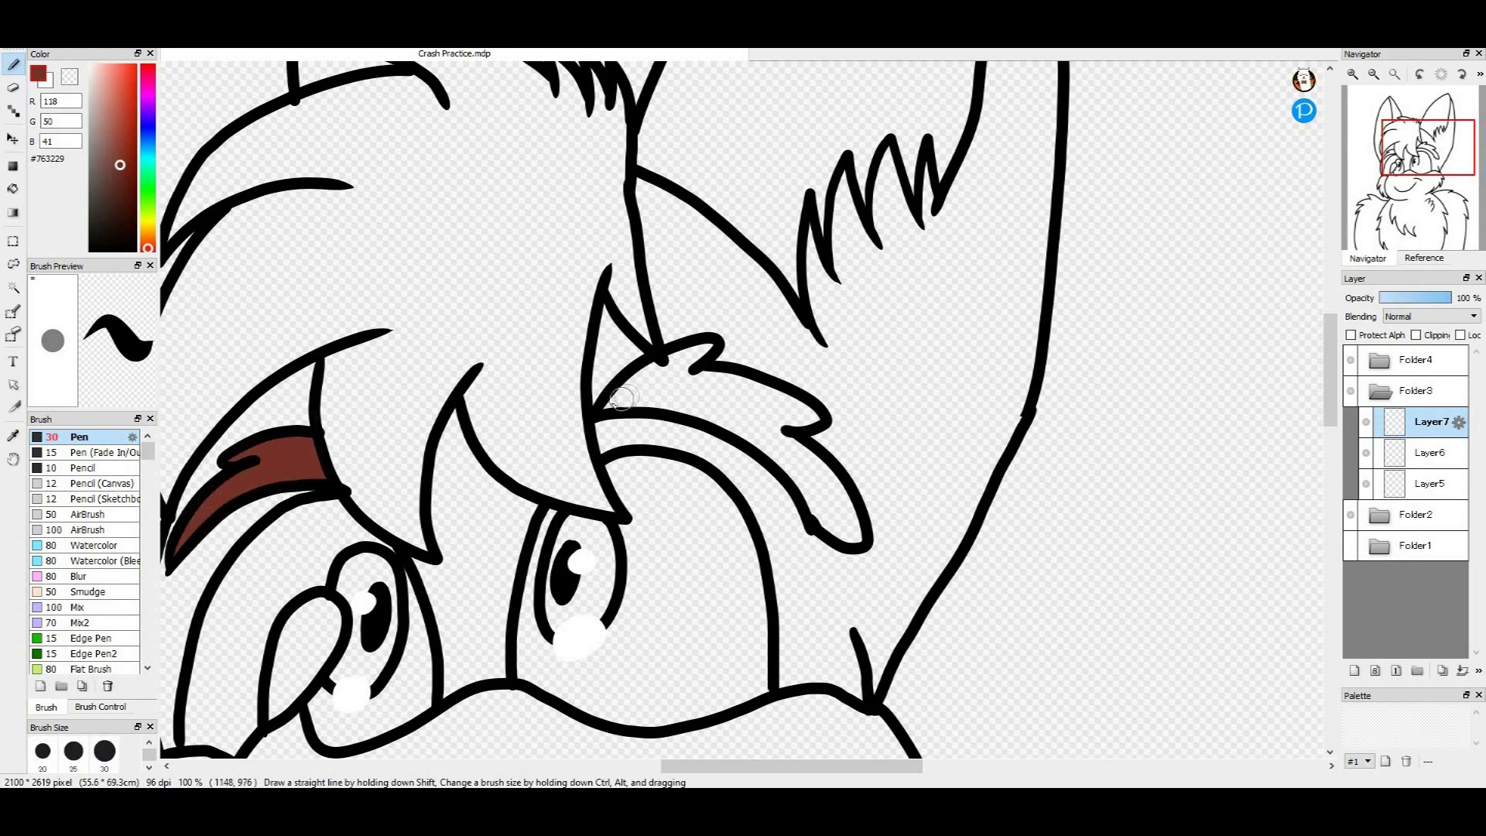
mouse_move(696, 378)
mouse_down()
mouse_move(812, 417)
mouse_move(844, 512)
mouse_up()
drag(754, 433, 660, 387)
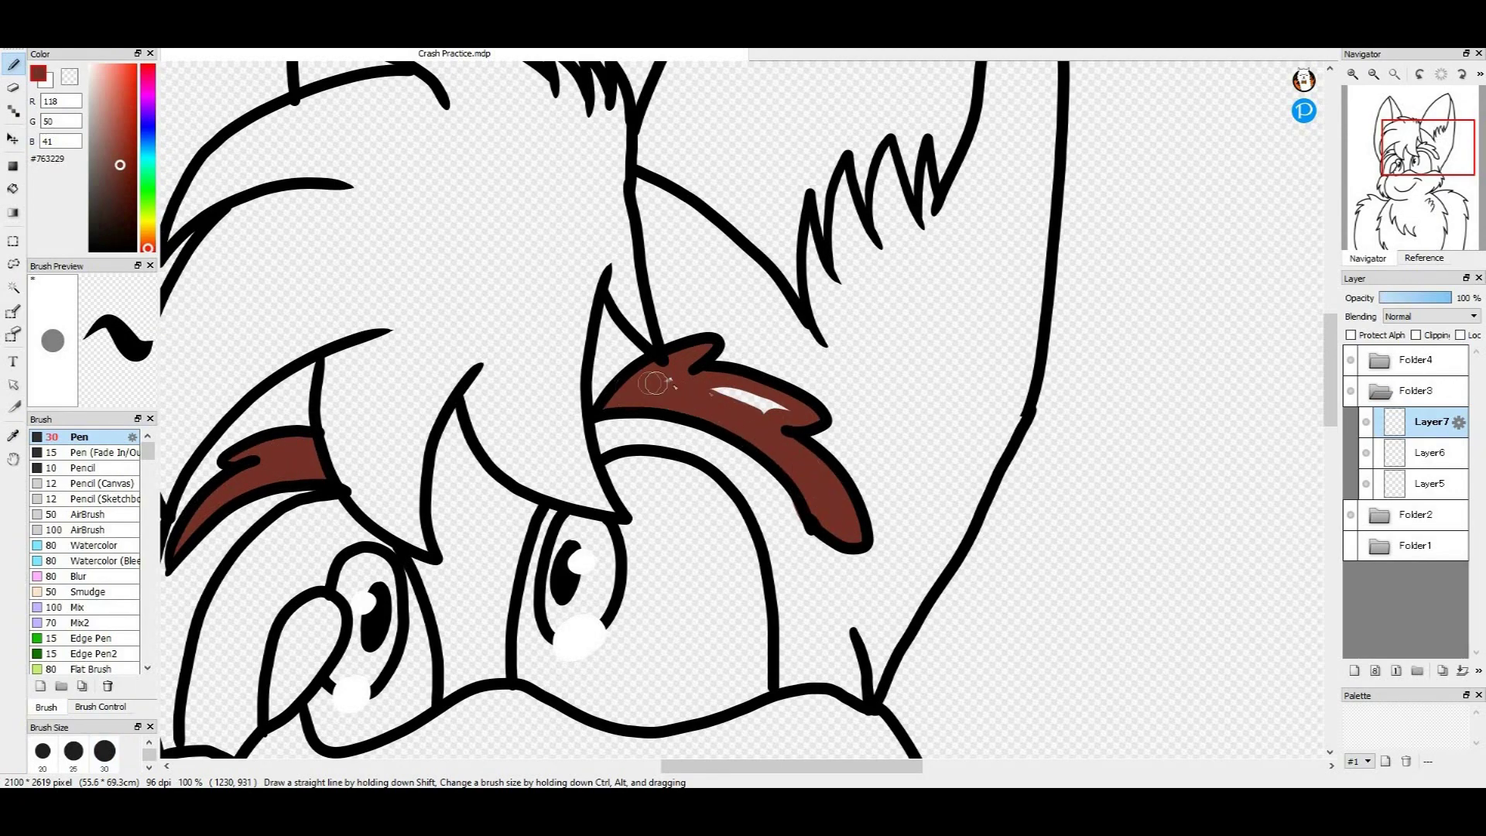
- Pick orange (251, 140, 59) from the reference image and paint the fur above the left eyebrow with the Pen at size 20
click(43, 751)
click(1424, 257)
click(1428, 157)
drag(219, 466, 188, 486)
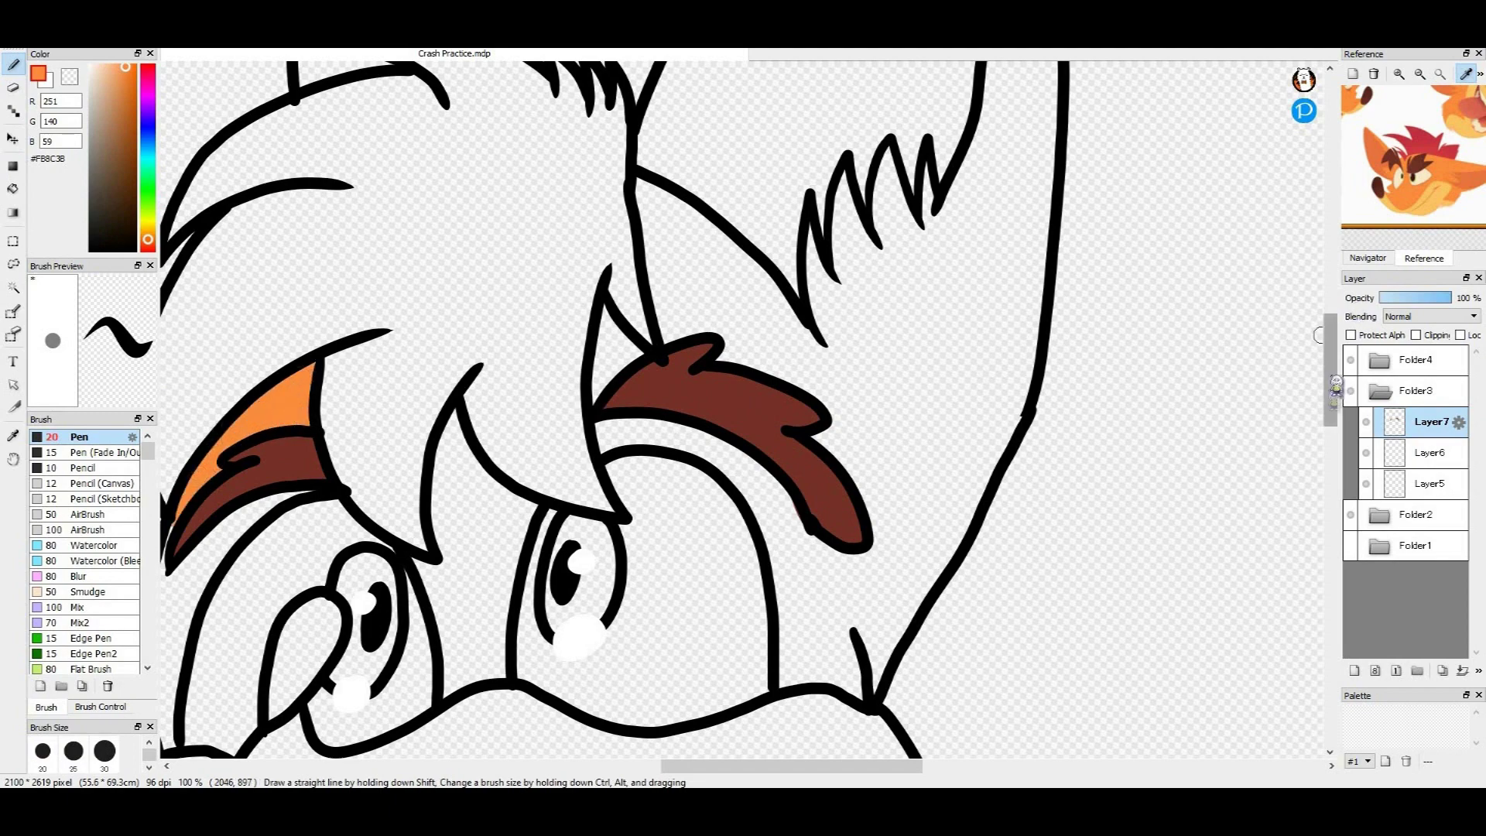
- Paint the fur around the left eye and between the eyes orange, finishing with the Pen at size 30
drag(1330, 387, 1330, 427)
click(1367, 258)
click(1411, 181)
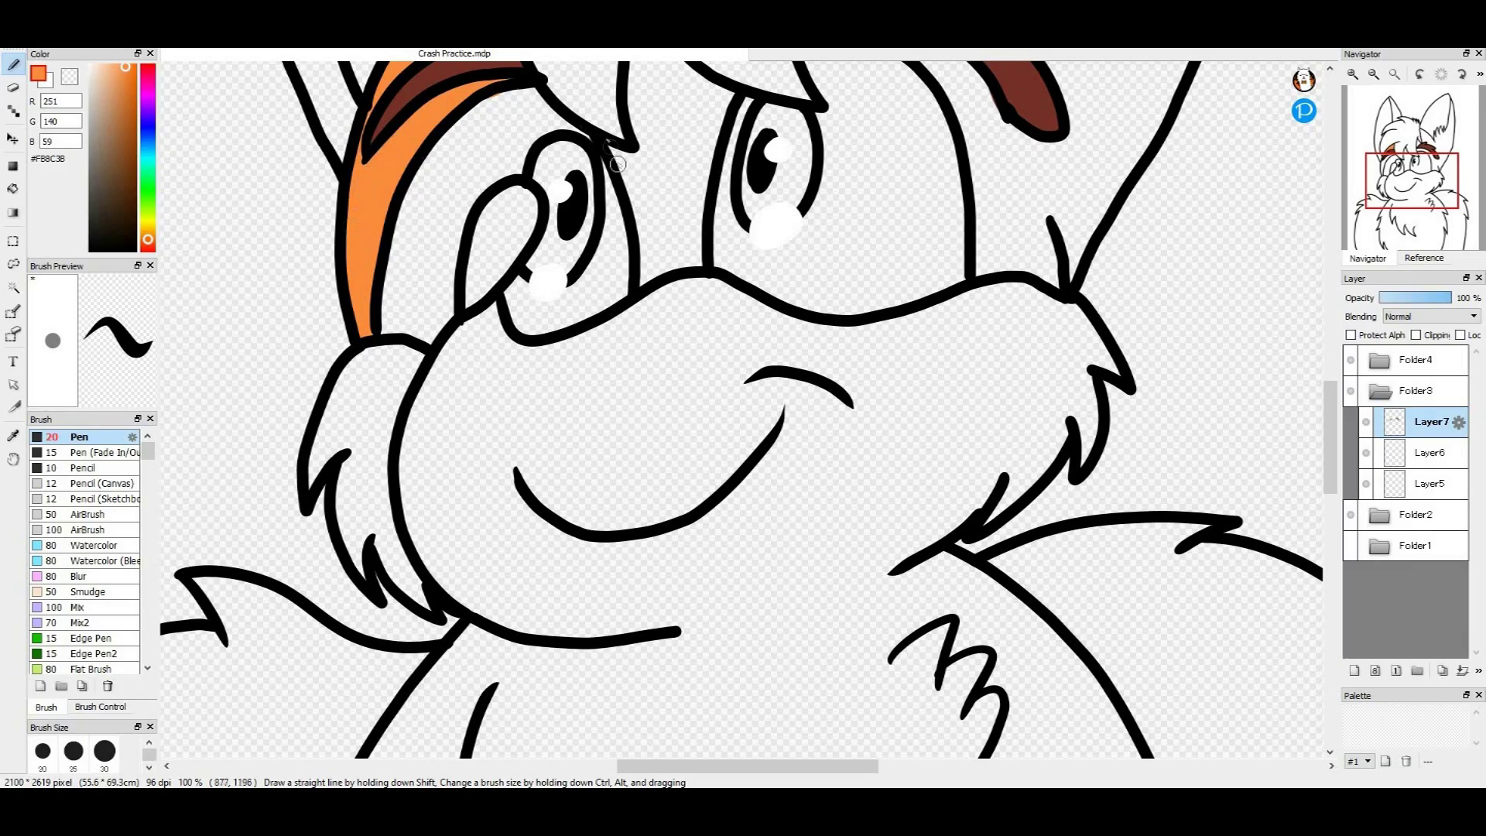
drag(693, 226, 726, 96)
drag(1330, 437, 1330, 400)
mouse_move(655, 234)
mouse_down()
mouse_move(650, 385)
mouse_move(650, 233)
mouse_up()
click(104, 751)
mouse_move(740, 408)
mouse_down()
mouse_move(625, 386)
mouse_move(661, 451)
mouse_move(684, 313)
mouse_up()
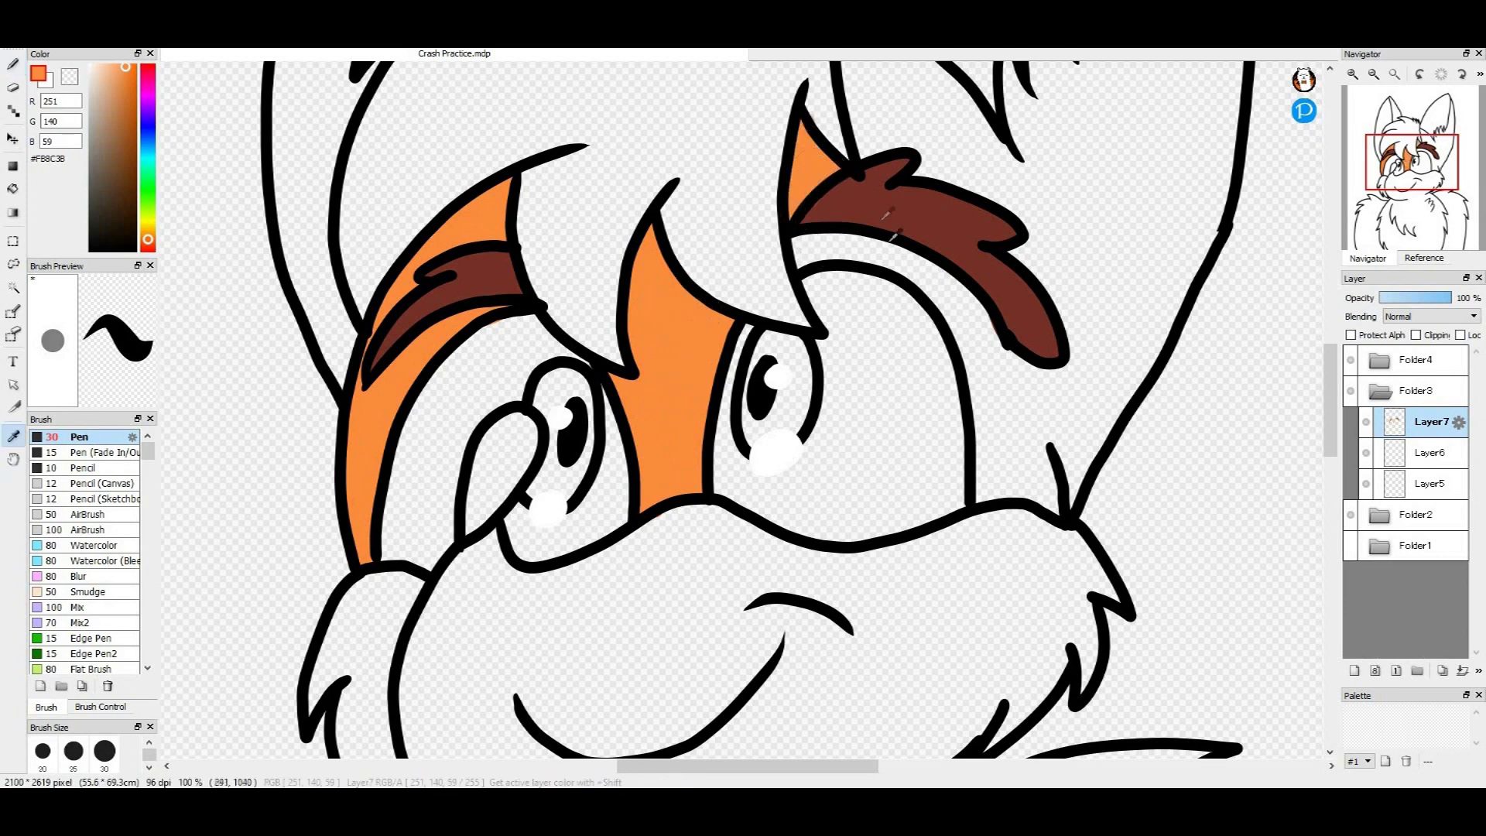
- Sample the orange from the painted fur and paint the band between the right eye and eyebrow down to the cheek
alt+click(822, 193)
click(13, 436)
click(367, 437)
click(14, 65)
mouse_move(802, 248)
mouse_down()
mouse_move(852, 245)
mouse_move(959, 329)
mouse_up()
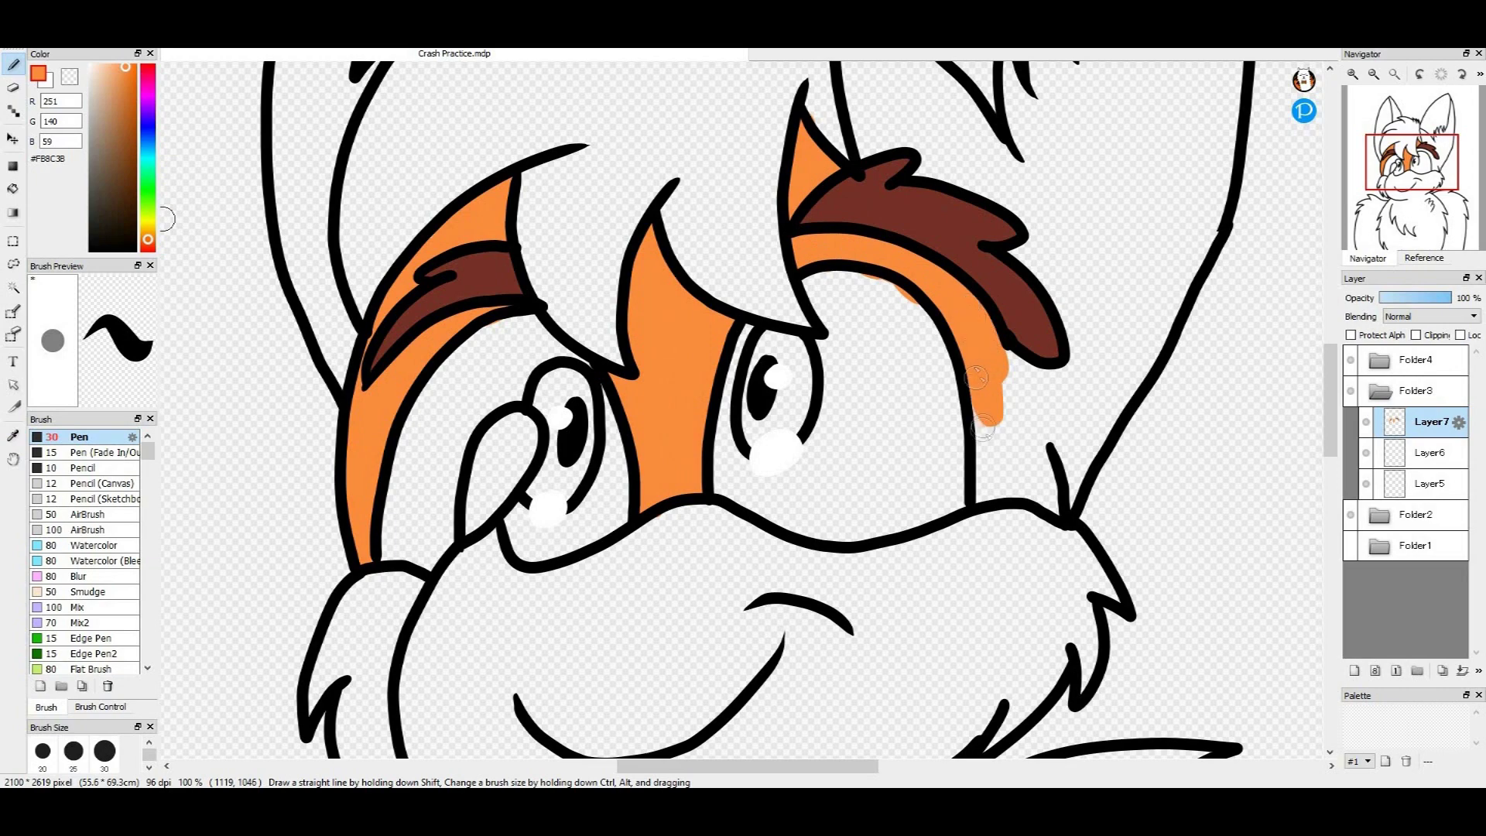
mouse_move(1010, 440)
mouse_down()
mouse_move(1033, 402)
mouse_move(1006, 356)
mouse_up()
- Fill the remaining fur beside the right eyebrow and up through the outer right ear with orange
key(e)
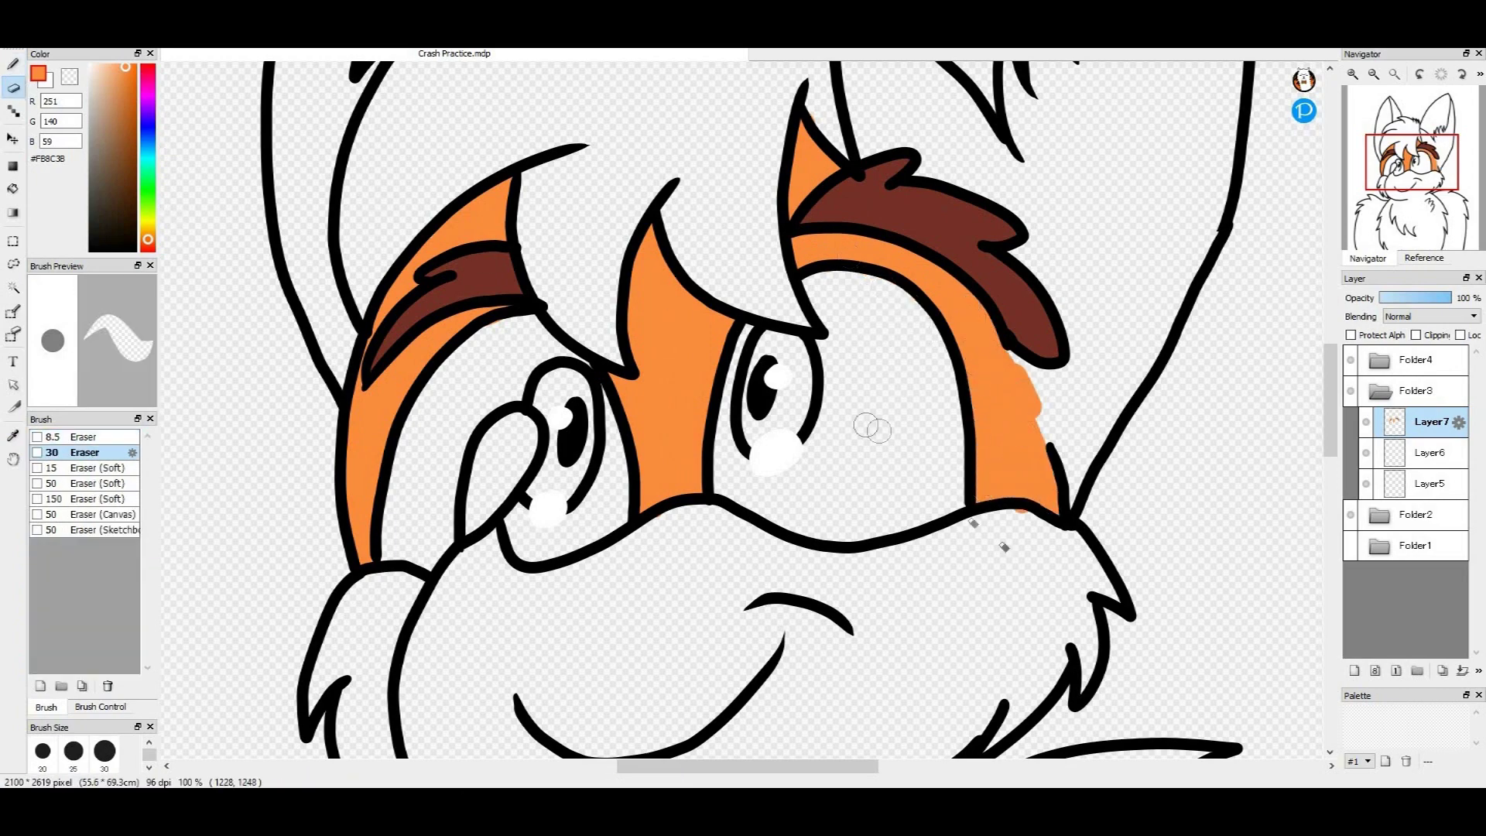
click(13, 189)
click(1122, 325)
drag(1417, 167, 1438, 150)
click(13, 65)
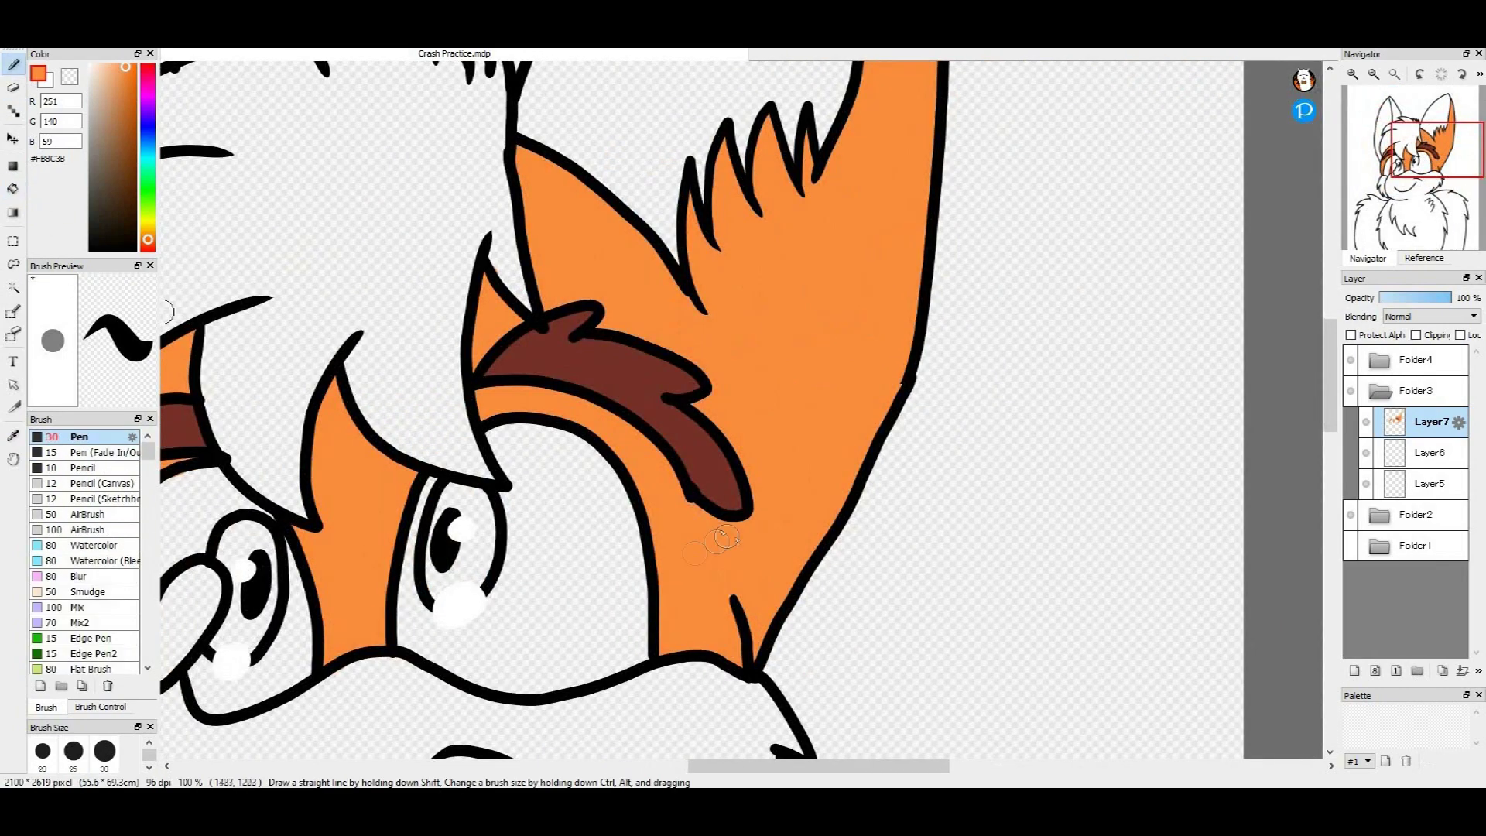
- Paint the narrow outer strip of the left ear, beside the hair, orange
drag(1415, 121, 1404, 124)
mouse_move(676, 357)
mouse_down()
mouse_move(622, 362)
mouse_move(556, 91)
mouse_move(581, 118)
mouse_up()
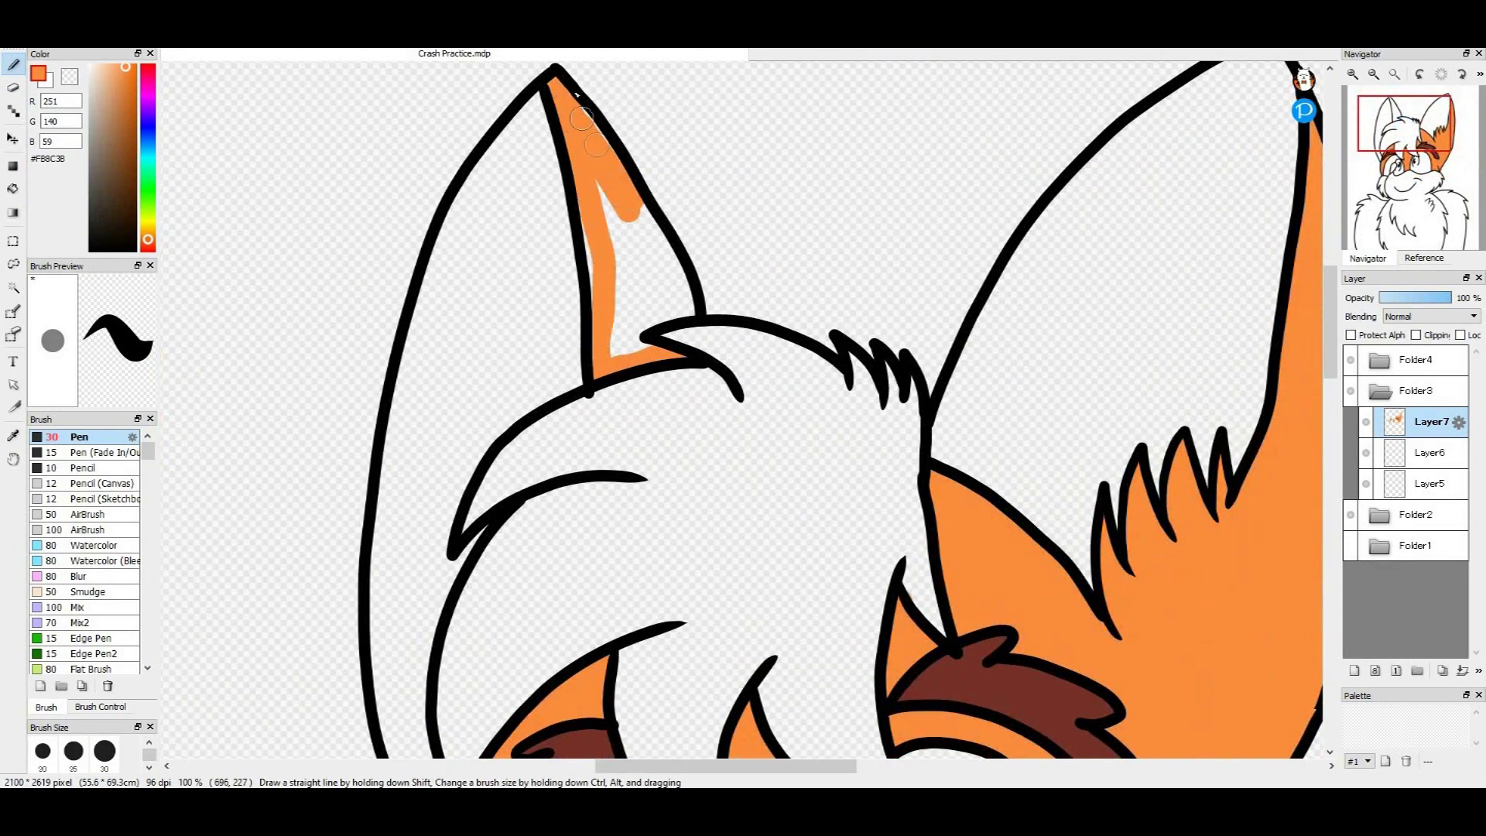
drag(609, 313, 596, 193)
key(e)
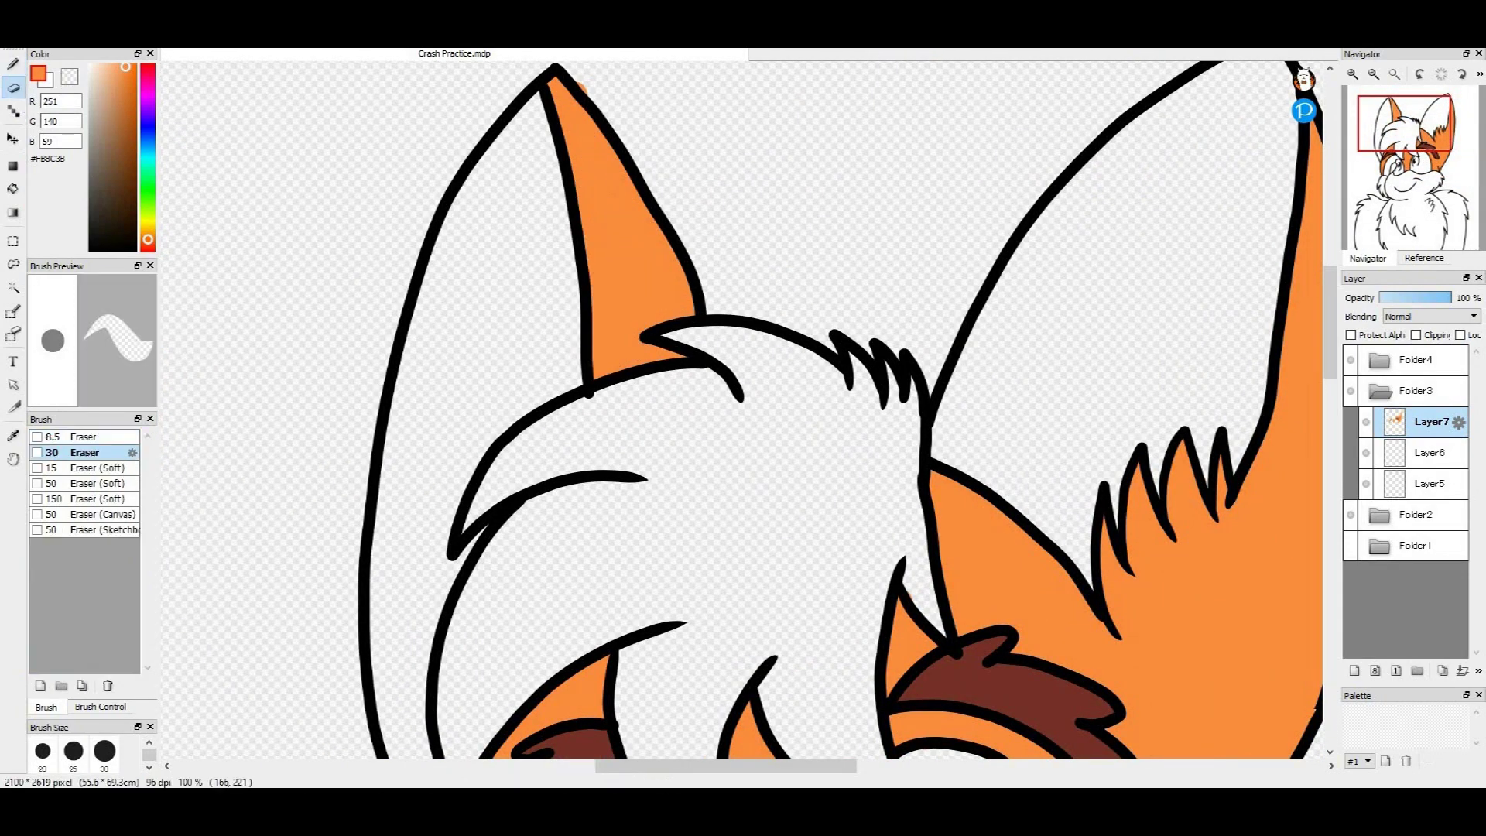
- Fill both arms with the same orange (251, 140, 59) using the bucket
click(1394, 74)
click(13, 189)
click(546, 627)
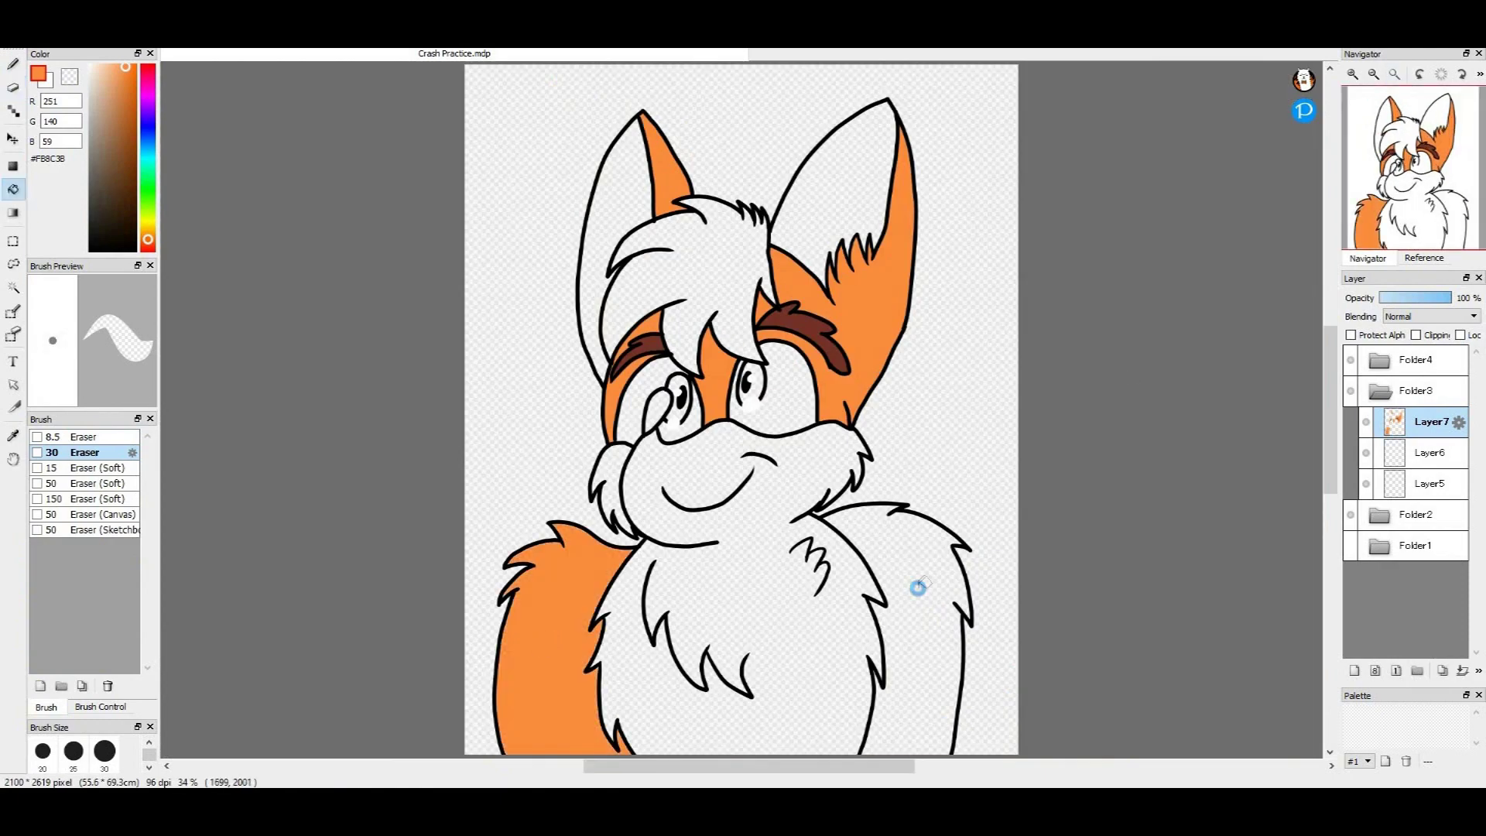
click(915, 588)
- Fill the muzzle and chest with tan (251, 197, 97), then refill them and the left cheek fluff with a lighter tan
click(1423, 257)
click(147, 231)
click(791, 488)
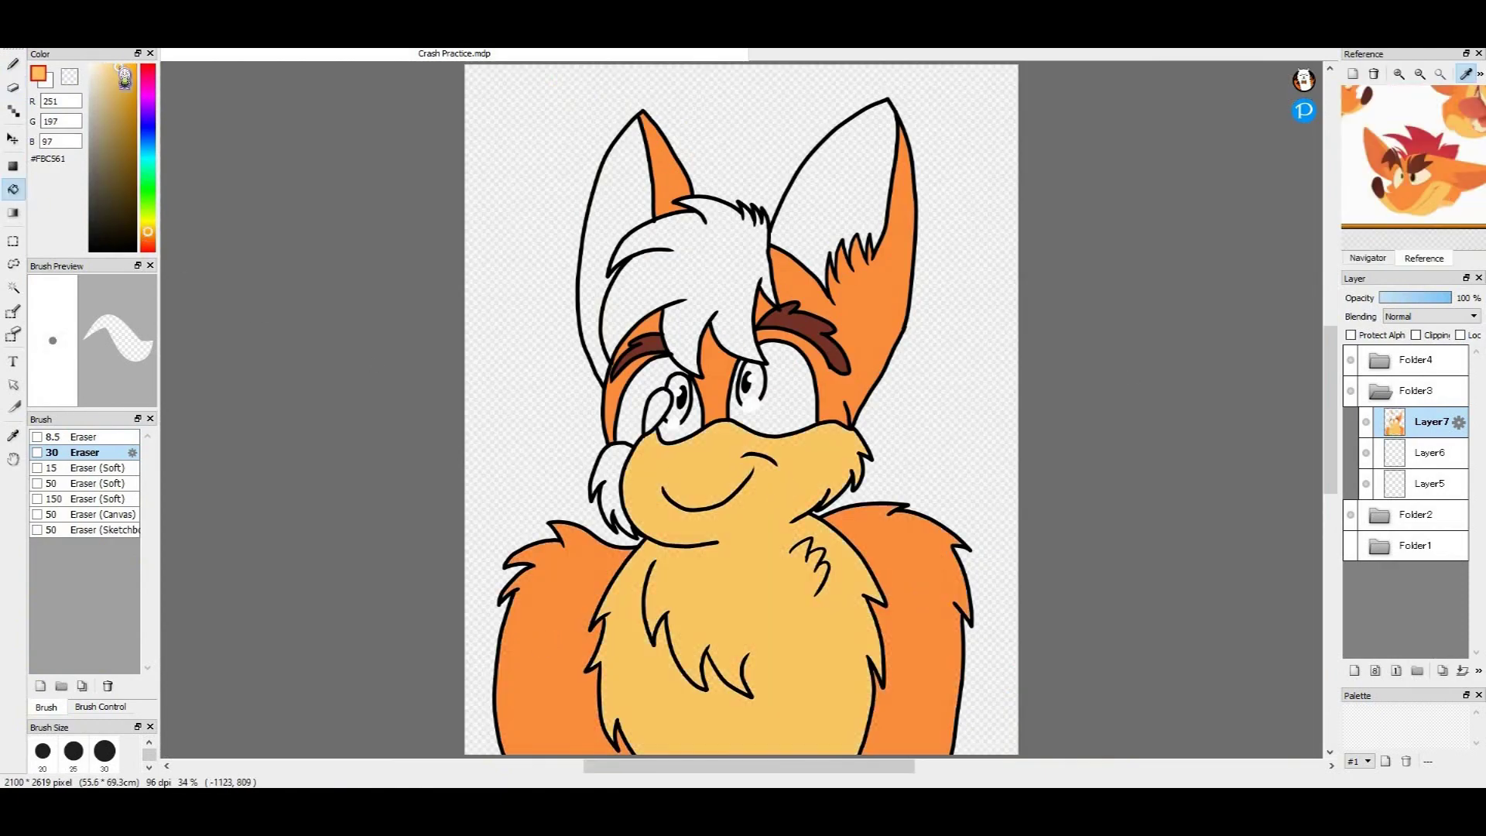
click(752, 604)
click(609, 482)
- Sample the orange, lighten it to (255, 155, 85), and refill the arms, ear and face fur with it
click(13, 436)
click(548, 589)
click(112, 65)
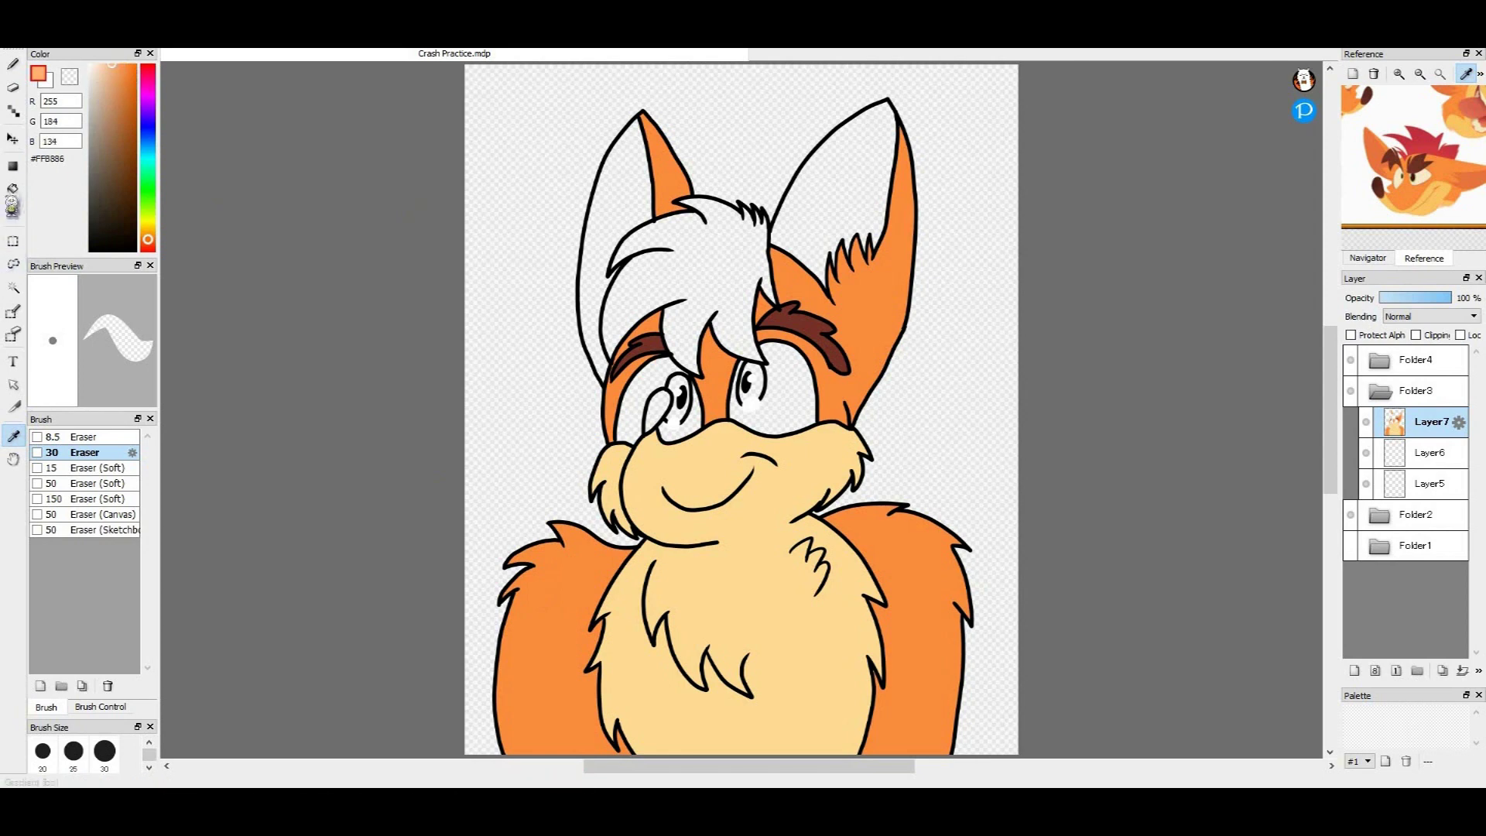
click(549, 619)
click(920, 595)
click(859, 255)
click(716, 379)
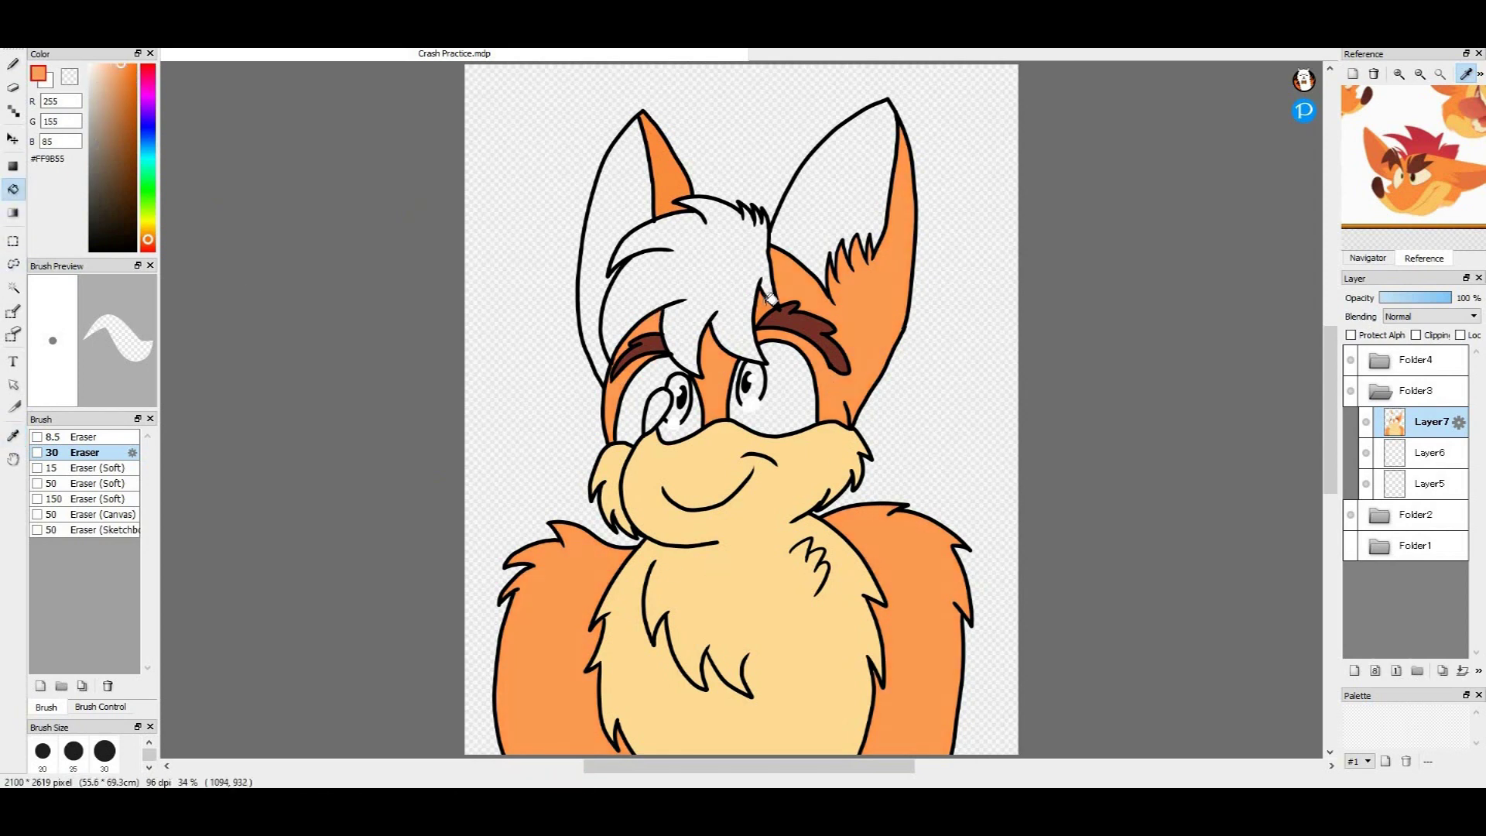
- Set the colour to pale cream (255, 231, 166) and refill the muzzle, cheek and chest with it
click(1422, 206)
click(147, 229)
click(105, 65)
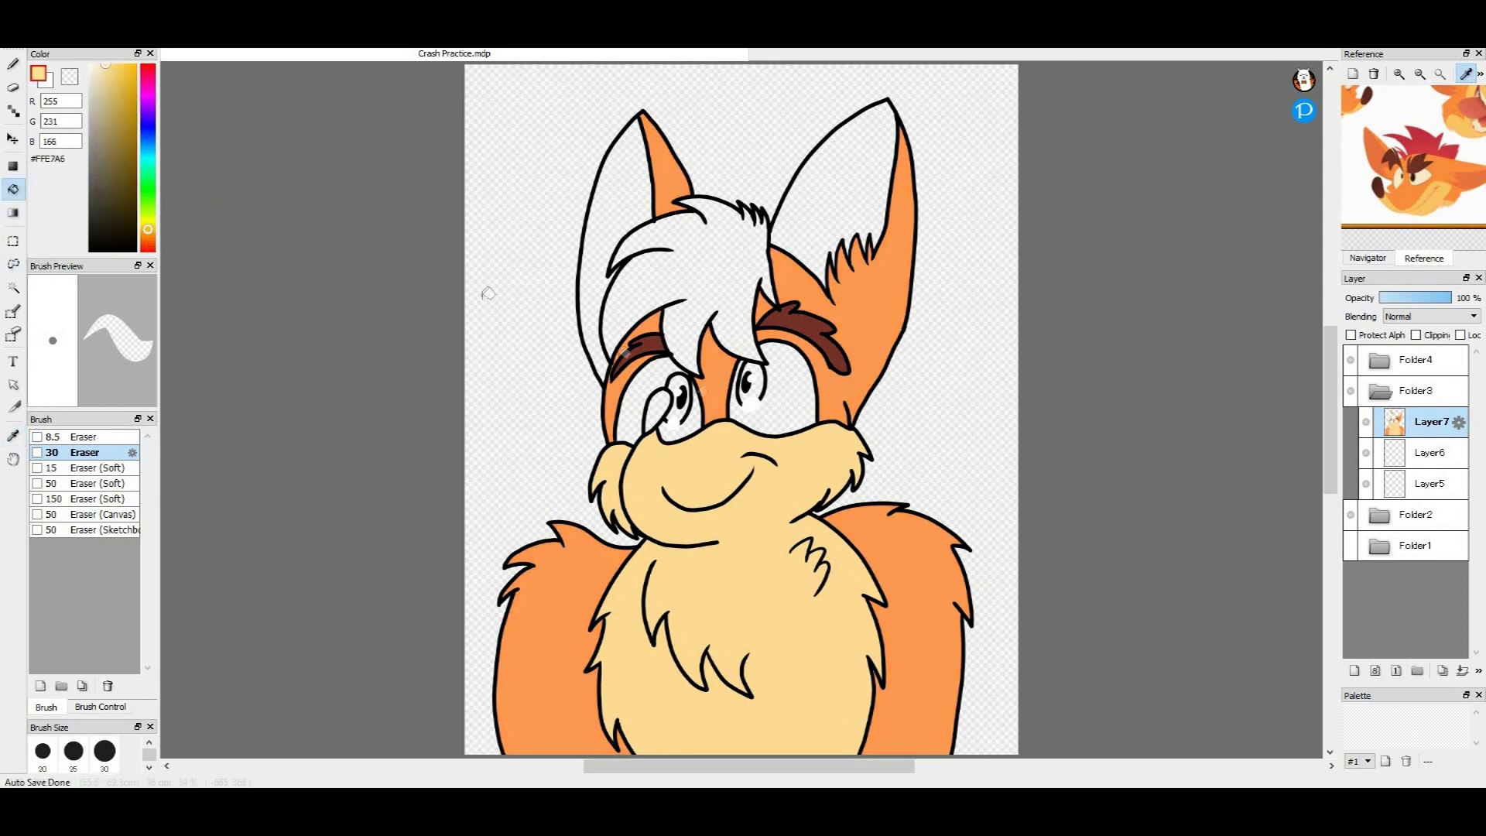
- Fill the hair with red (198, 50, 64) and both inner ears with darker orange, both picked from the reference image
click(1422, 149)
click(715, 255)
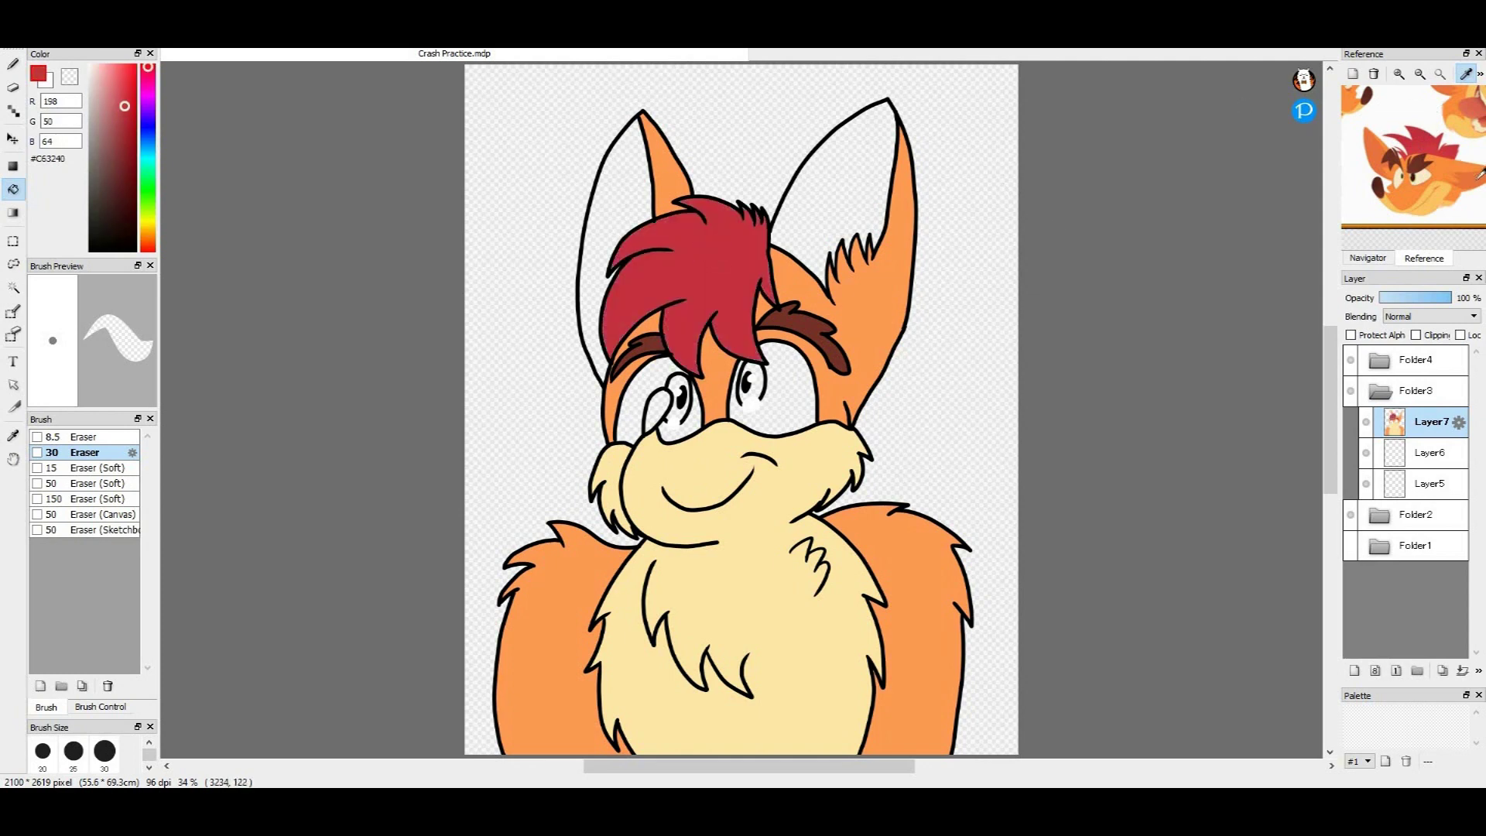
click(1374, 152)
click(842, 179)
click(615, 195)
- Fill the nose with dark brown (88, 39, 34) from the reference image and the eyeballs with white
click(1363, 184)
click(1377, 188)
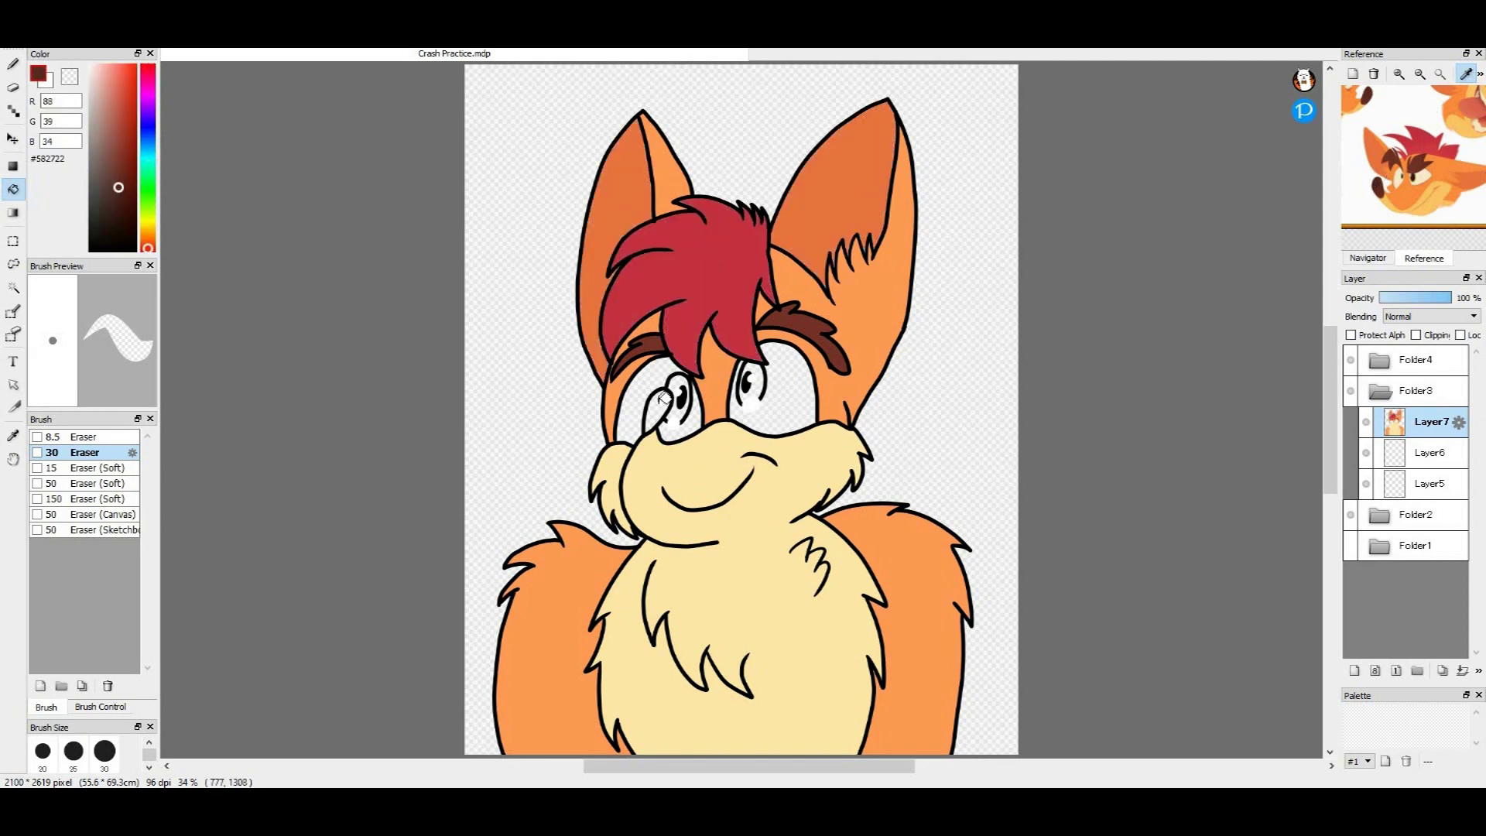
scroll(1427, 183, up, 4)
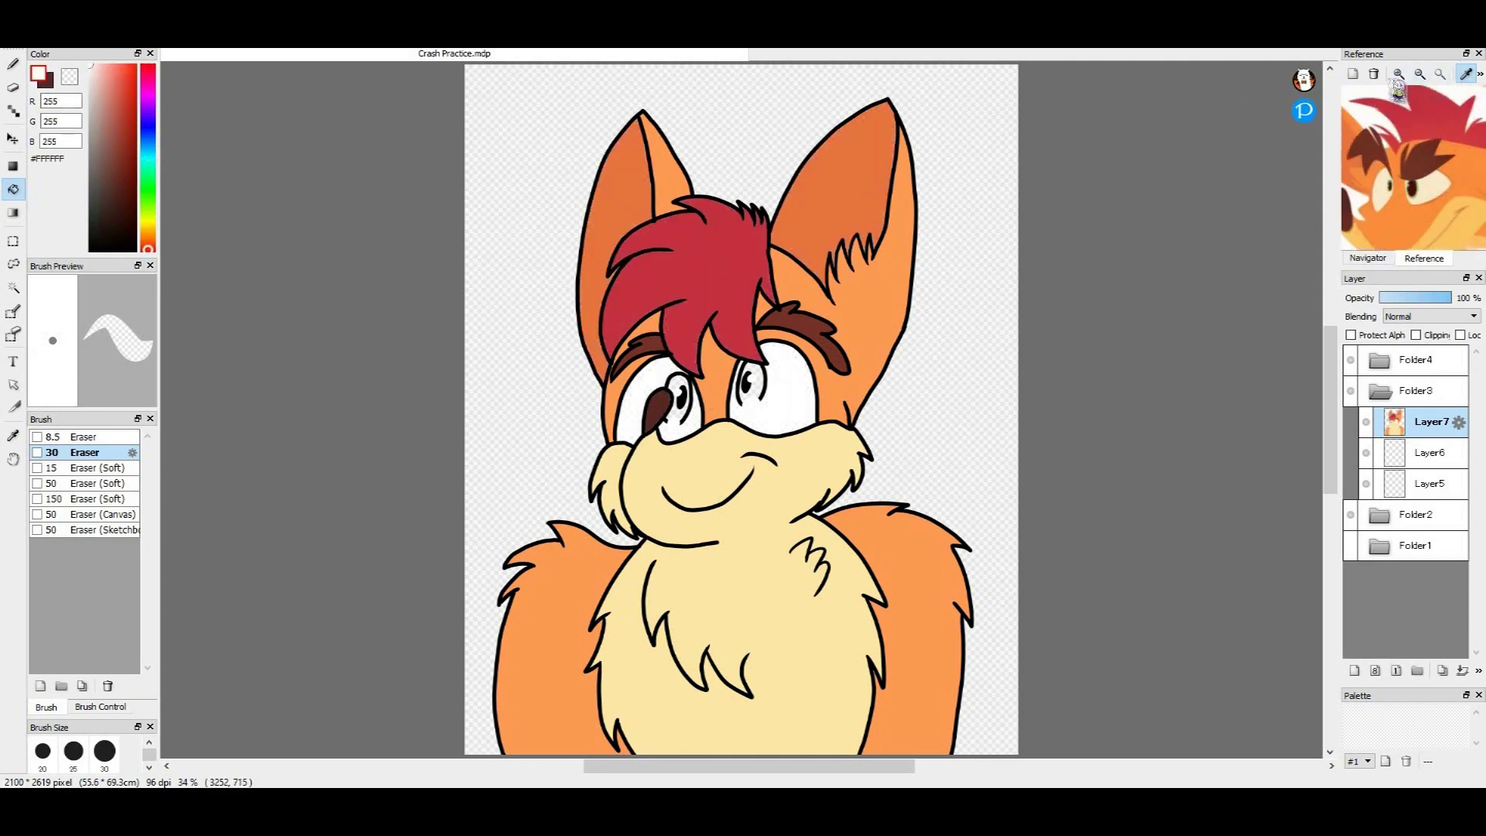
- Pick green (37, 197, 90) from the reference image's eye and paint both irises with the Pen
click(1420, 190)
click(1373, 260)
click(1352, 75)
click(1352, 74)
click(13, 64)
drag(635, 392, 623, 416)
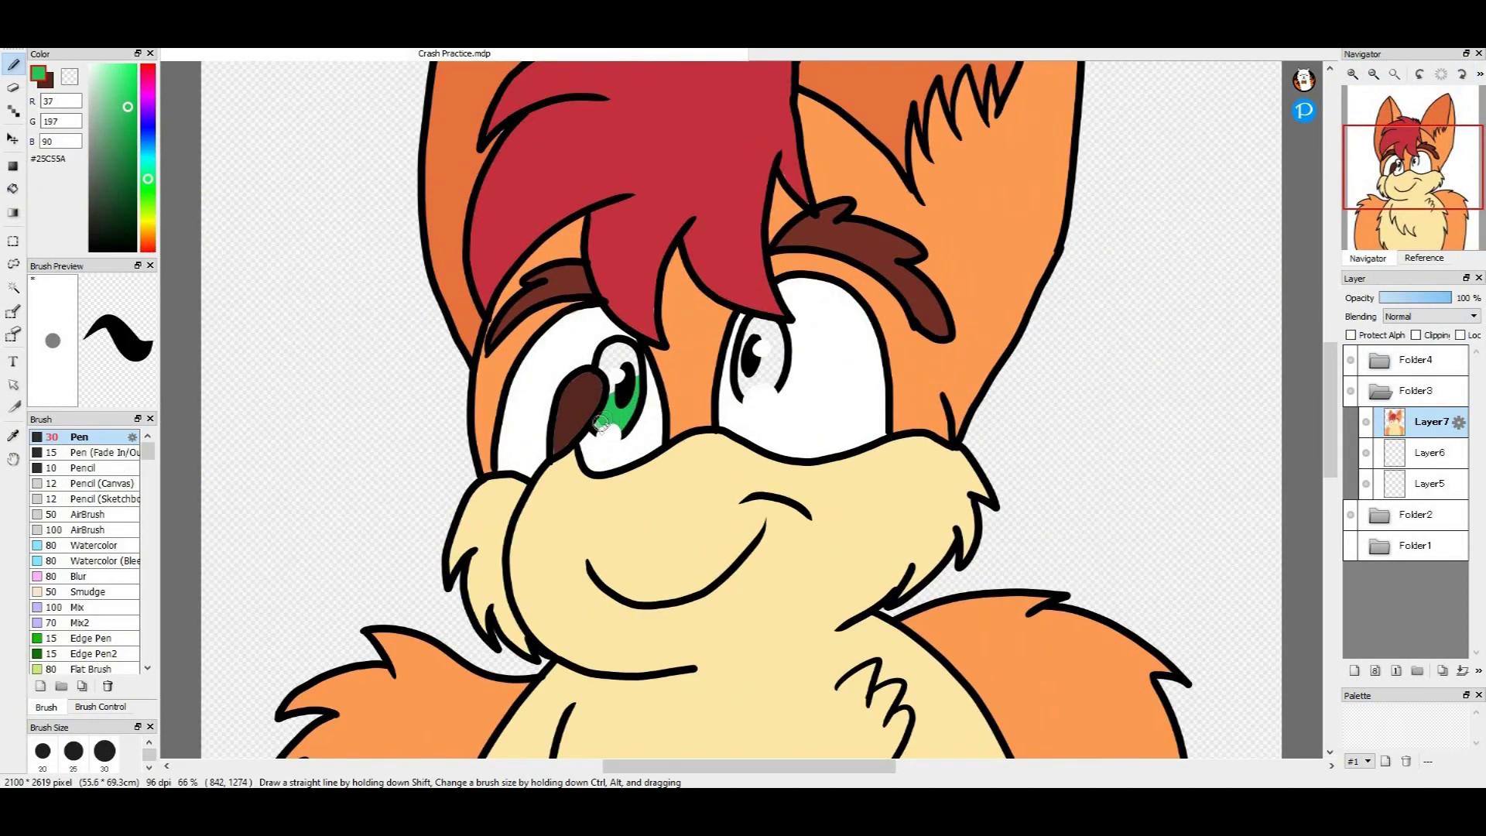
drag(607, 356, 630, 364)
drag(754, 354, 749, 365)
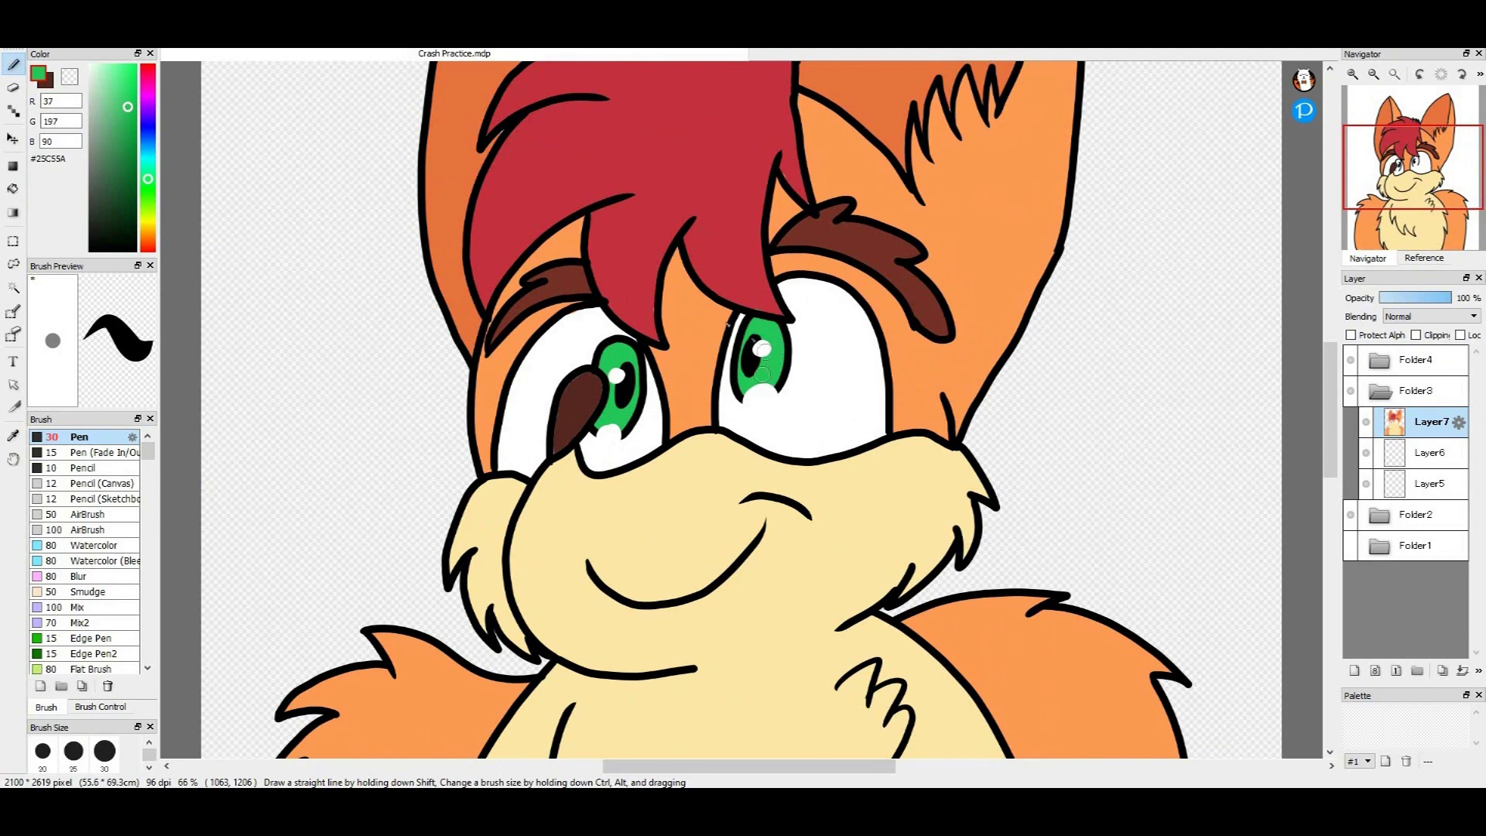
click(13, 435)
click(544, 149)
click(13, 64)
click(768, 311)
click(91, 66)
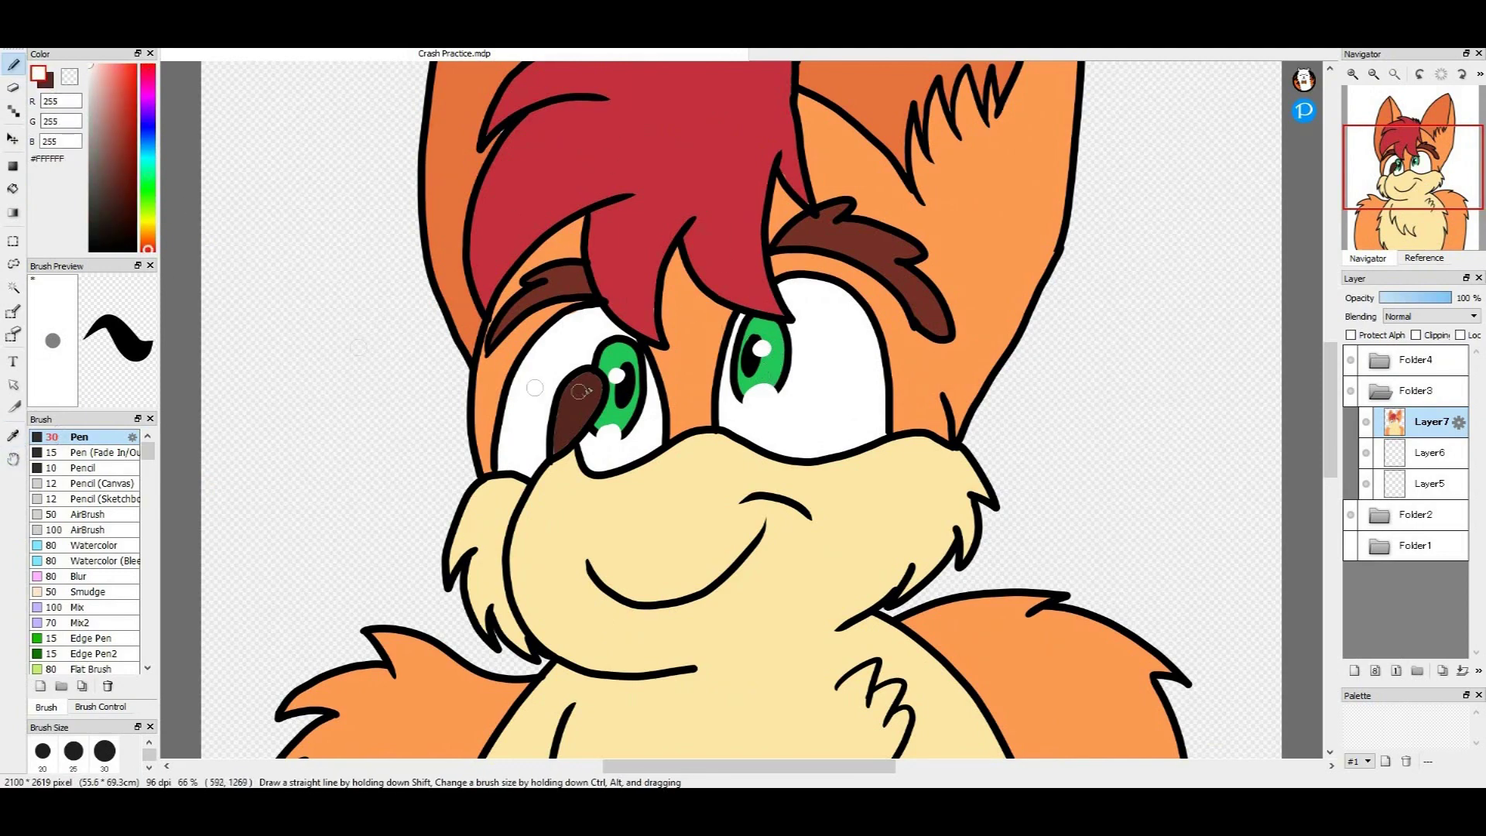
click(1372, 74)
click(1373, 74)
- Sample the iris green from the canvas, darken it, and add shading strokes to both irises with the Pen
click(49, 82)
click(13, 435)
click(675, 386)
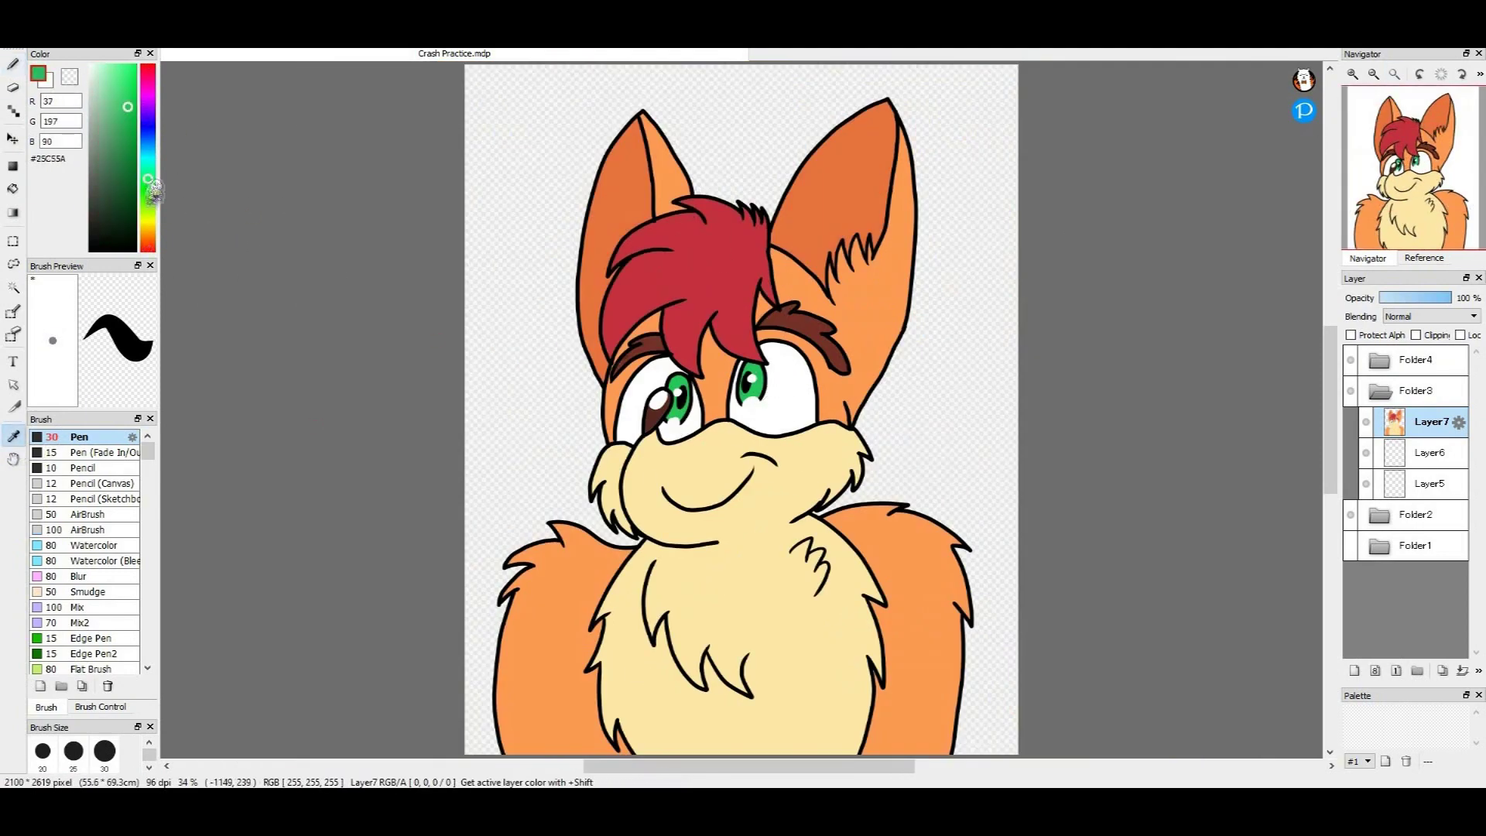
drag(135, 138, 135, 153)
click(13, 64)
click(1352, 74)
click(1352, 74)
click(1352, 75)
click(1352, 74)
drag(443, 342, 452, 302)
mouse_move(755, 280)
mouse_down()
mouse_move(782, 278)
mouse_move(754, 224)
mouse_up()
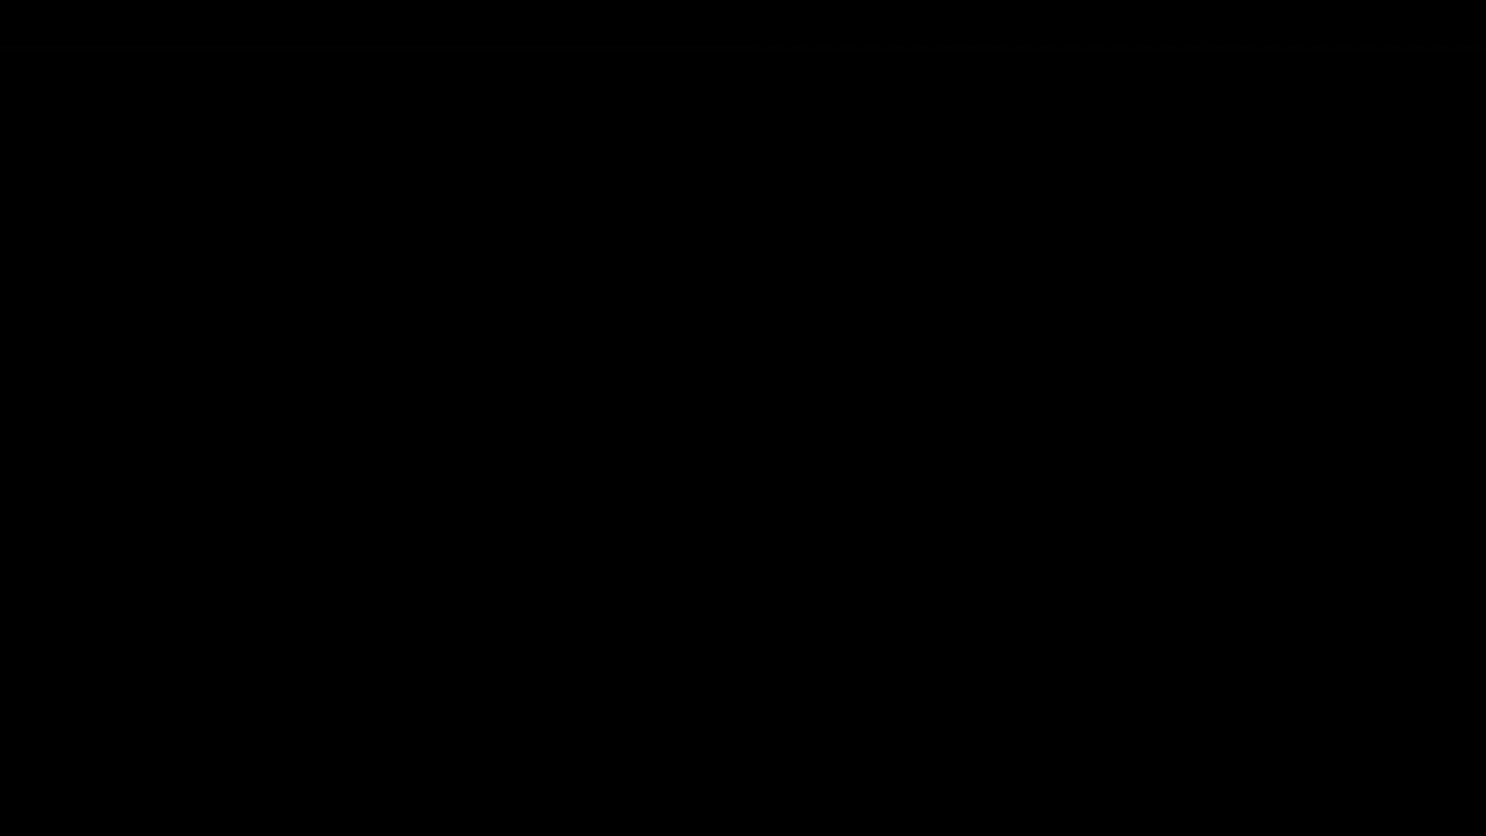